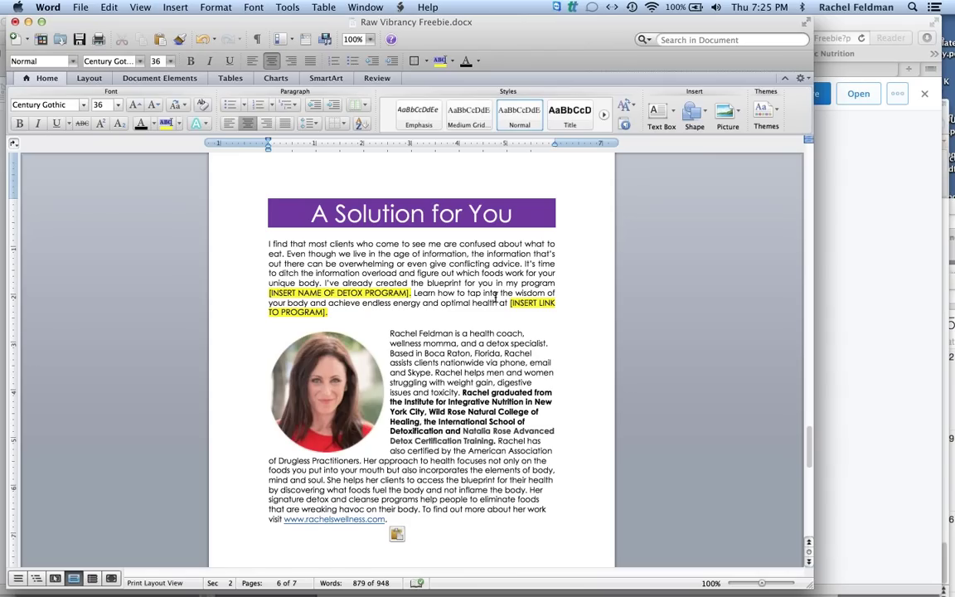
# Move the bio's certification sentence into its own paragraph and bring up Save As.
pyautogui.click(498, 441)
pyautogui.press('Return')
pyautogui.press('Return')
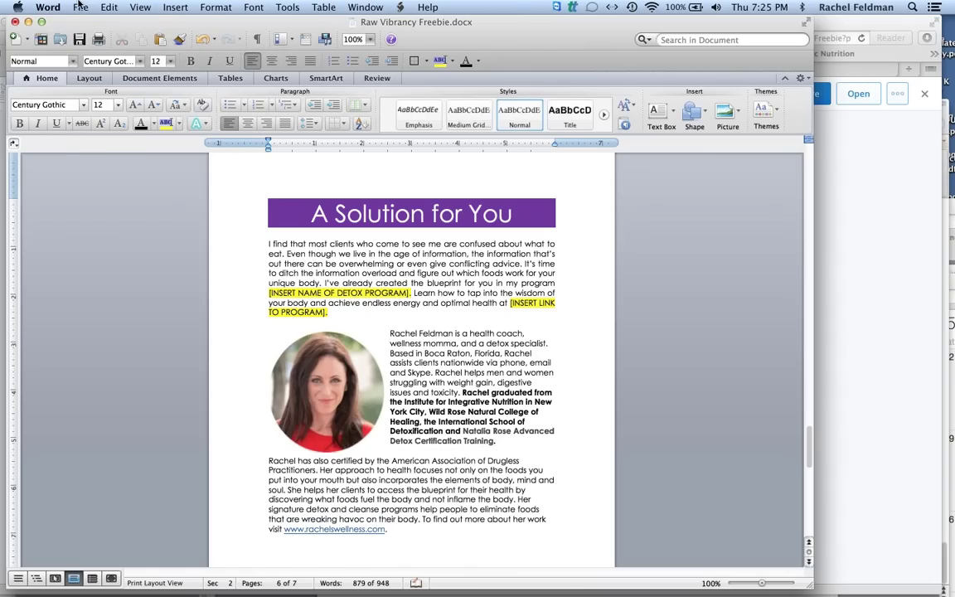
pyautogui.click(76, 7)
pyautogui.click(108, 121)
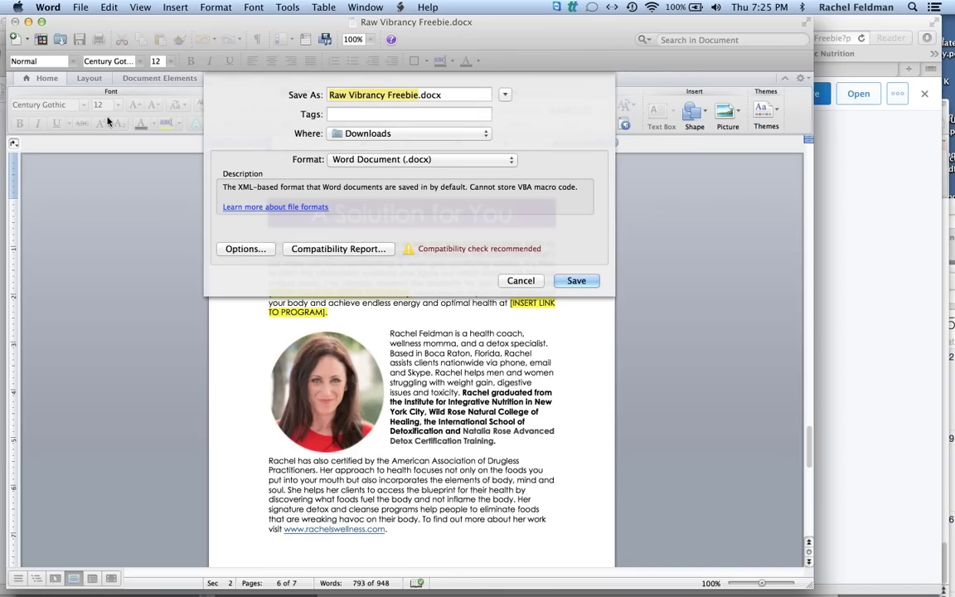
# Save a PDF copy named 'TEST COACH ROCK FREEBIE RF 2015' with Desktop as the location.
pyautogui.click(511, 161)
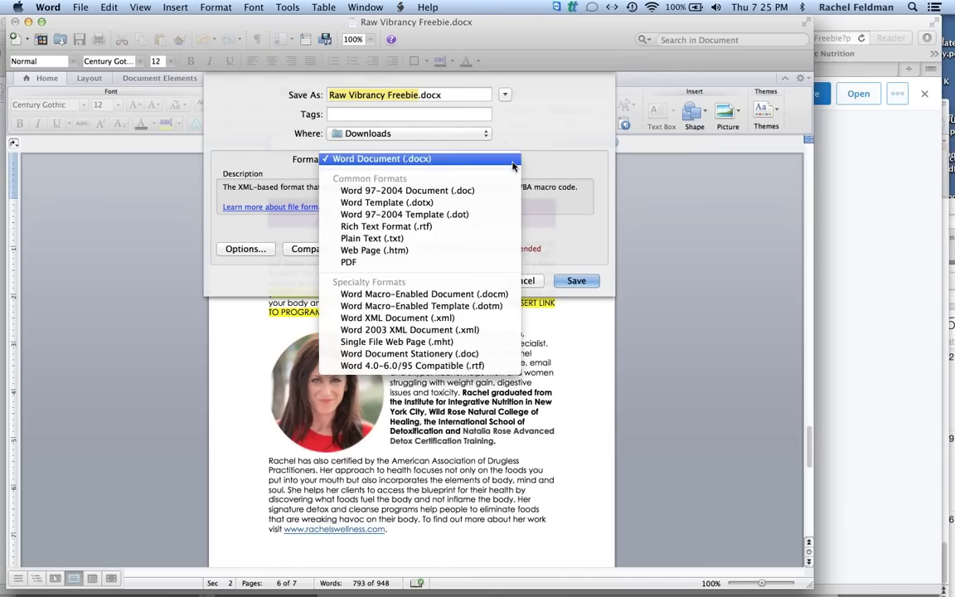
pyautogui.click(410, 264)
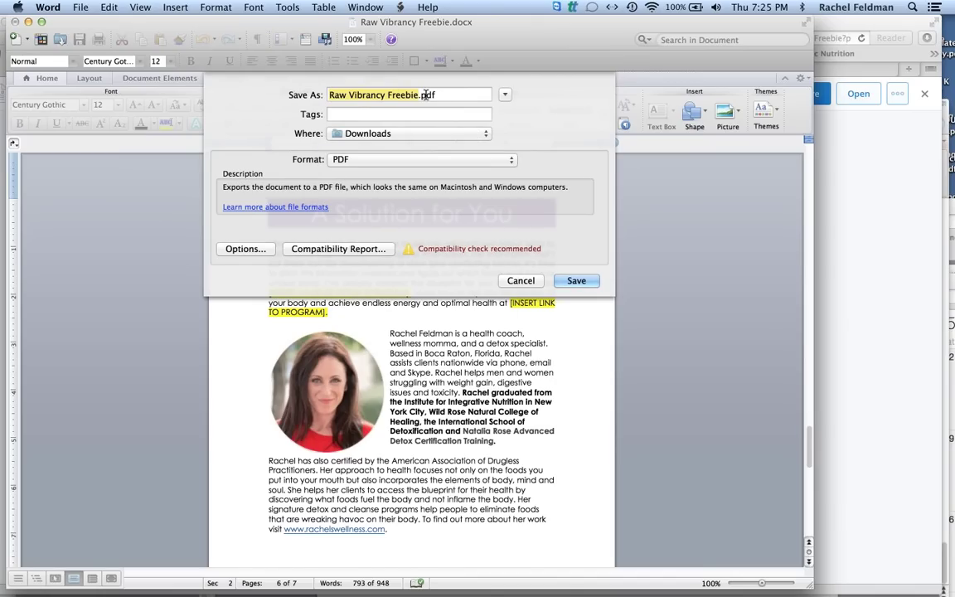
pyautogui.write('TEST COACH')
pyautogui.press('BackSpace')
pyautogui.press('BackSpace')
pyautogui.write('H ROCK FREEBIE RF')
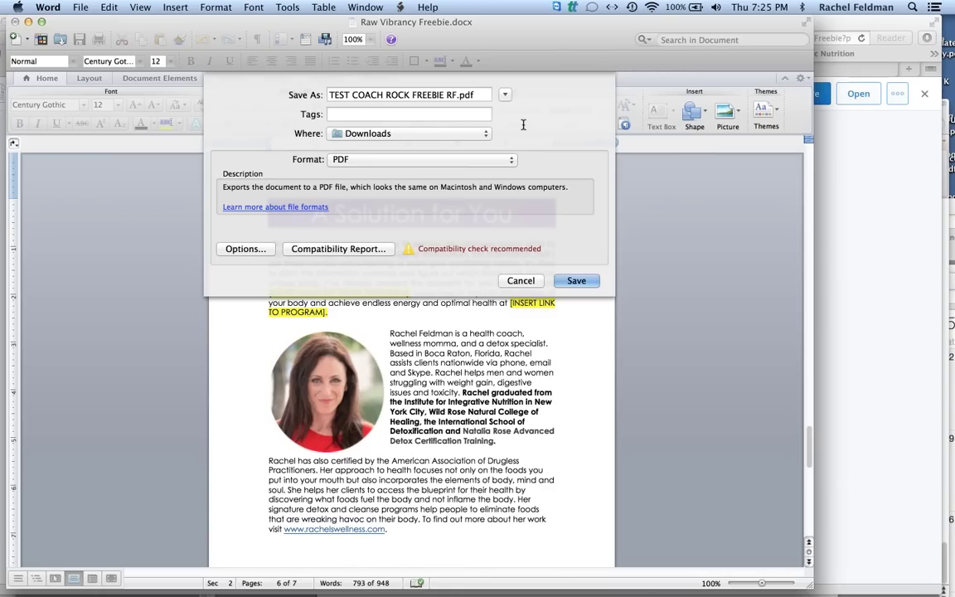
pyautogui.write(' 2015')
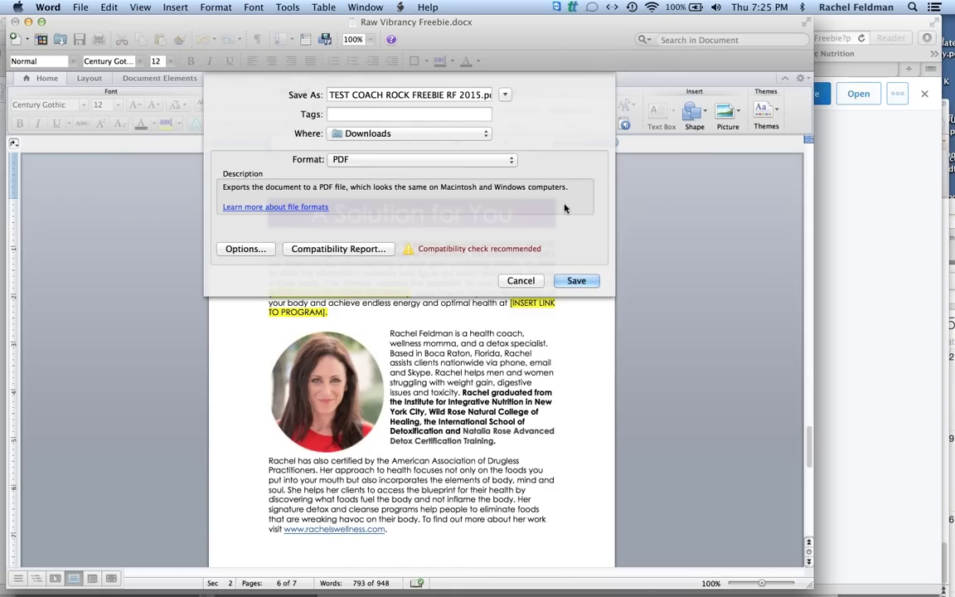
pyautogui.click(431, 134)
pyautogui.press('d')
pyautogui.press('e')
pyautogui.press('Return')
pyautogui.click(593, 283)
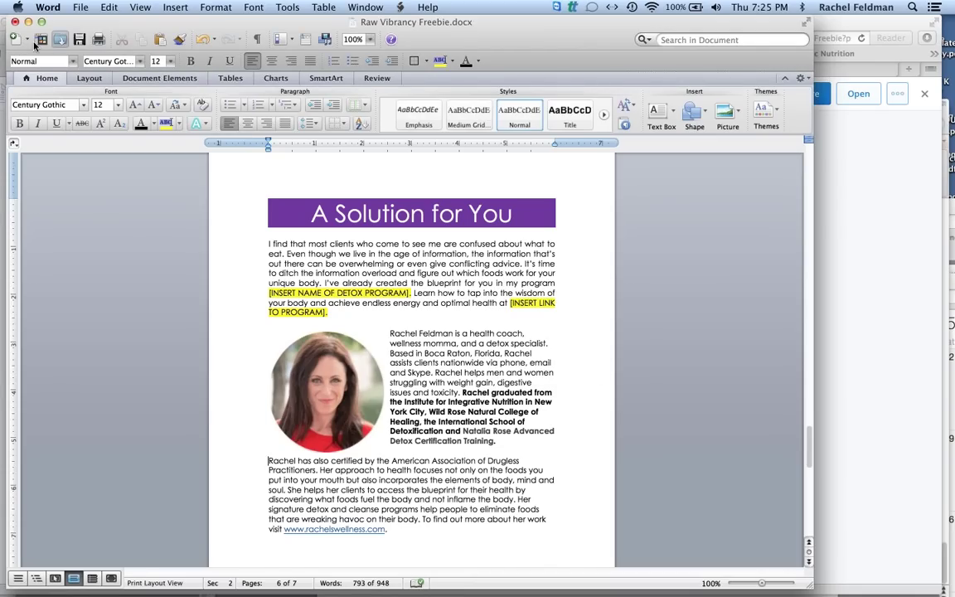
# Close the Word document without saving and start an upload into the Dropbox folder.
pyautogui.click(15, 21)
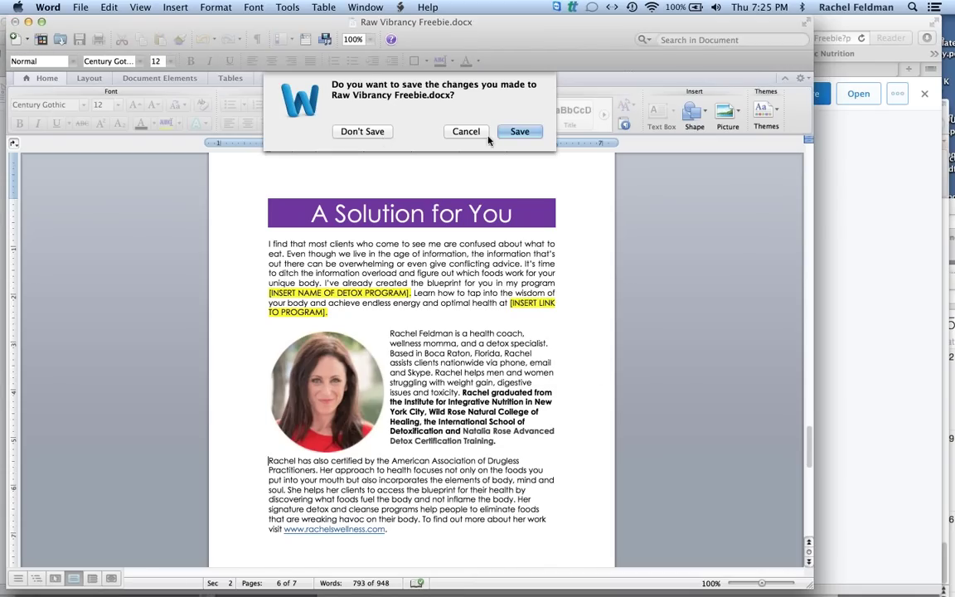
pyautogui.click(376, 137)
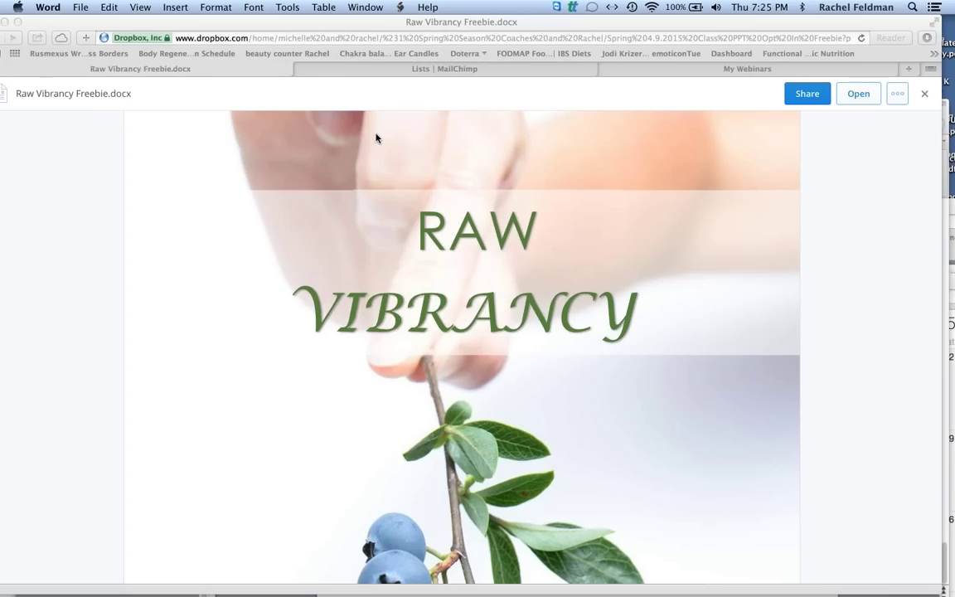
pyautogui.moveTo(556, 27); pyautogui.dragTo(630, 28)
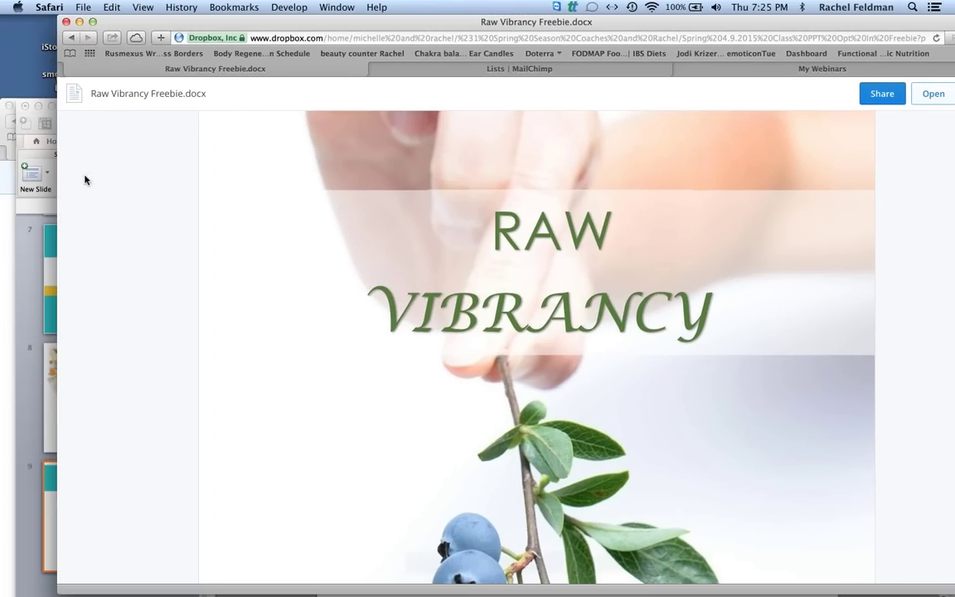
pyautogui.moveTo(244, 90); pyautogui.dragTo(242, 7)
pyautogui.click(507, 158)
# Upload TEST COACH ROCK FREEBIE RF 2015.pdf, found by searching 'test pdf', into the folder.
pyautogui.click(522, 267)
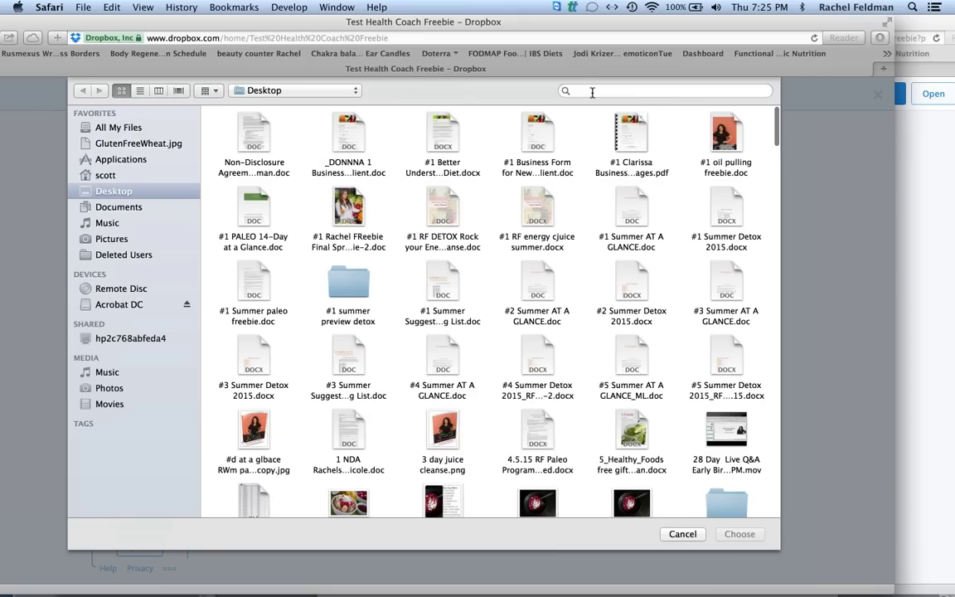
pyautogui.click(592, 92)
pyautogui.write('test')
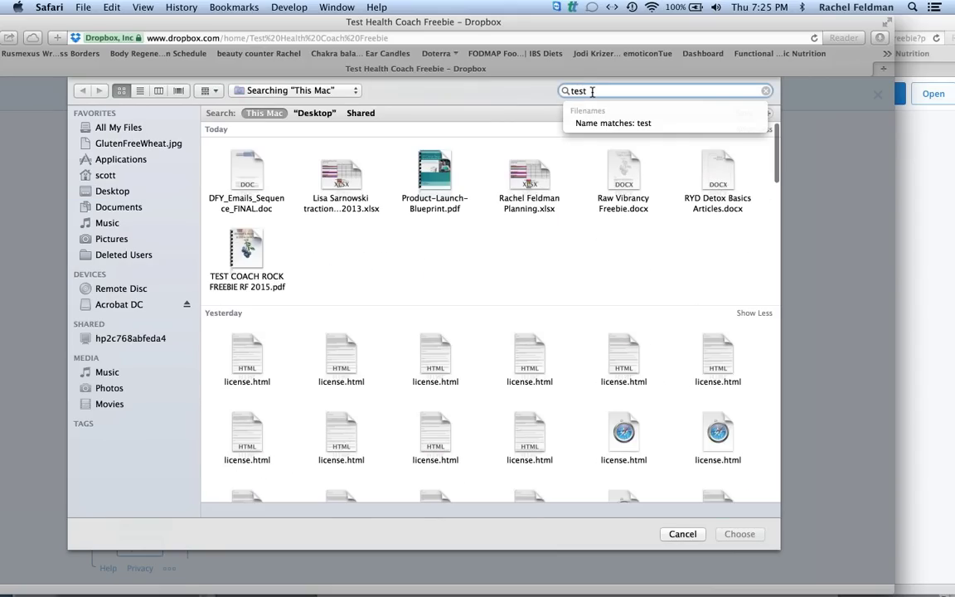
pyautogui.write(' pdf')
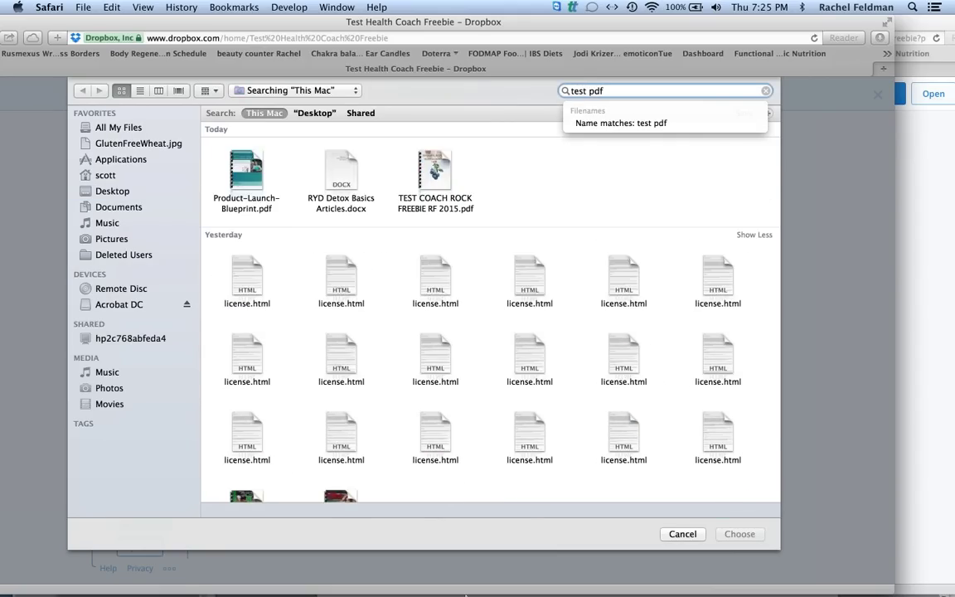
pyautogui.scroll(-10, 491, 246)
pyautogui.scroll(10, 405, 132)
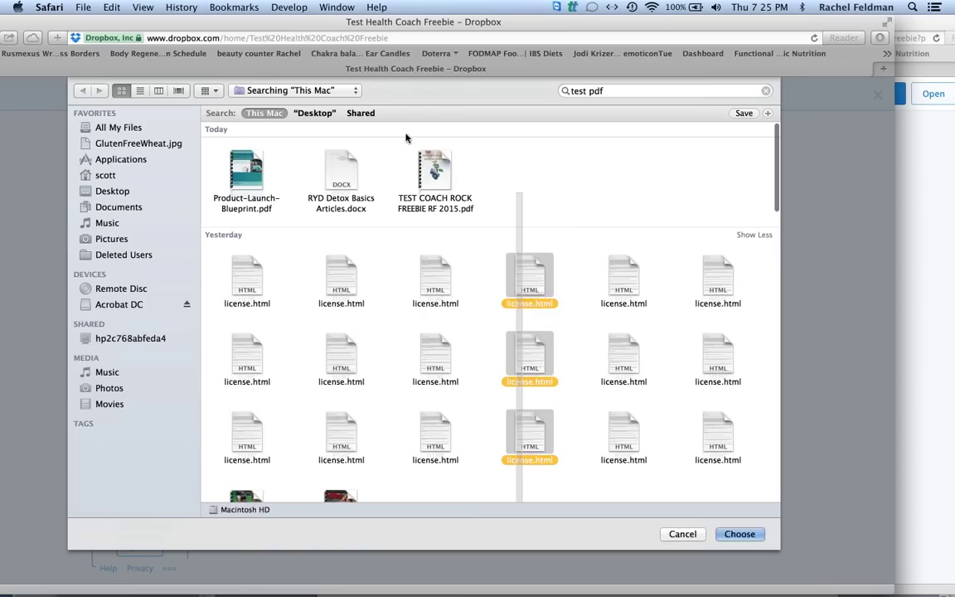
pyautogui.click(437, 176)
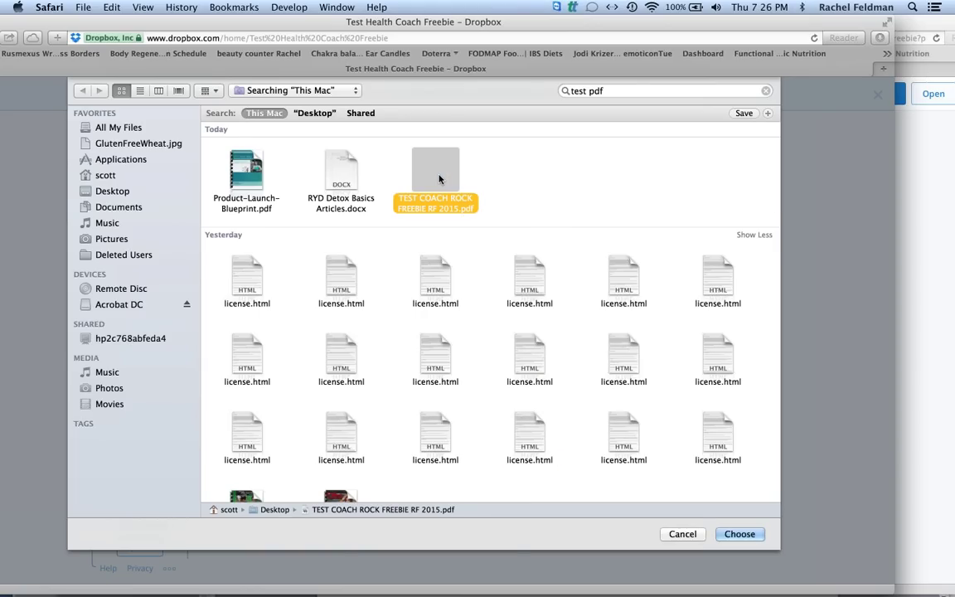
pyautogui.click(738, 534)
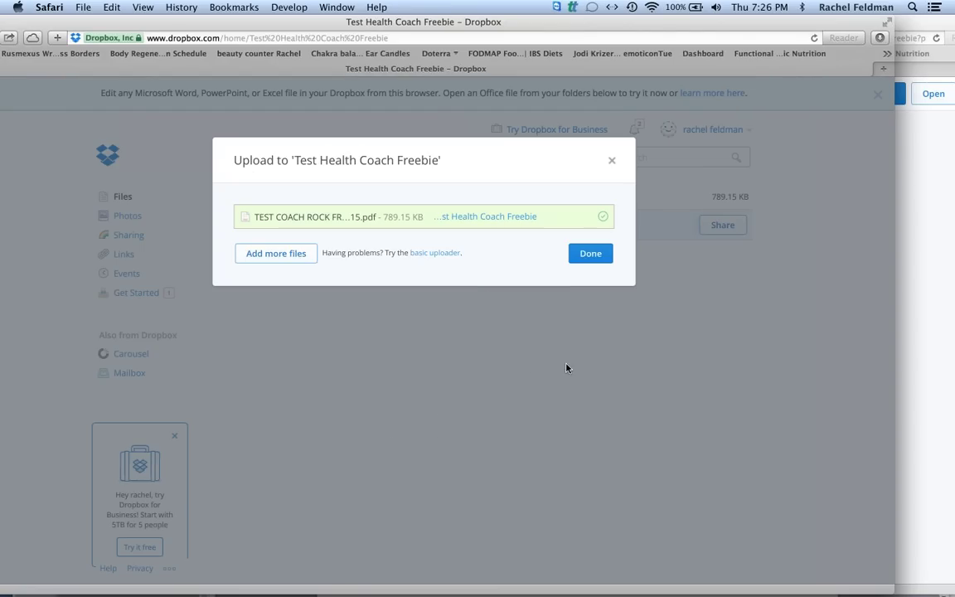
pyautogui.click(590, 254)
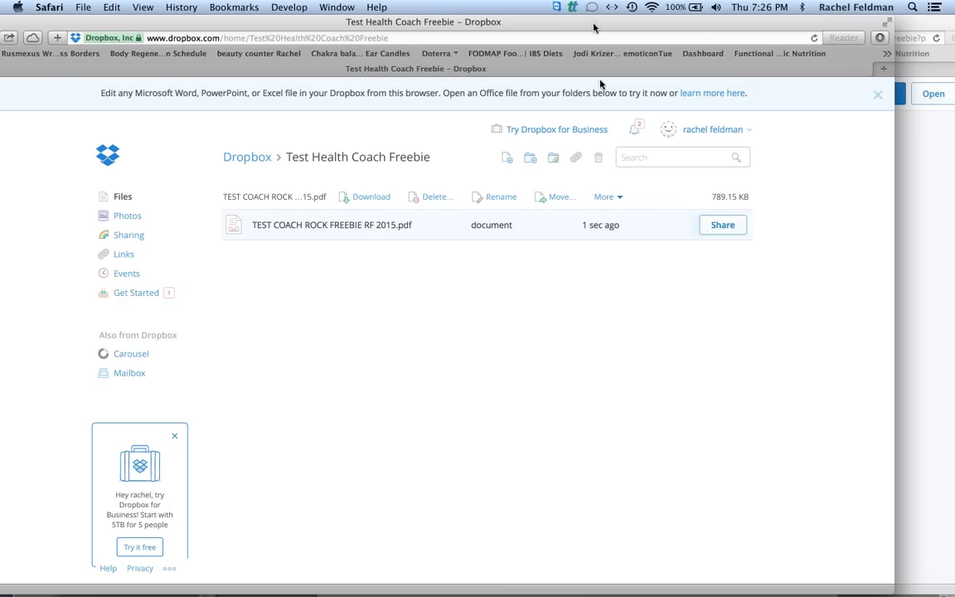
# Switch to the Lists | MailChimp tab showing the new-list form.
pyautogui.moveTo(535, 25); pyautogui.dragTo(544, 91)
pyautogui.moveTo(504, 27); pyautogui.dragTo(446, 27)
pyautogui.click(389, 70)
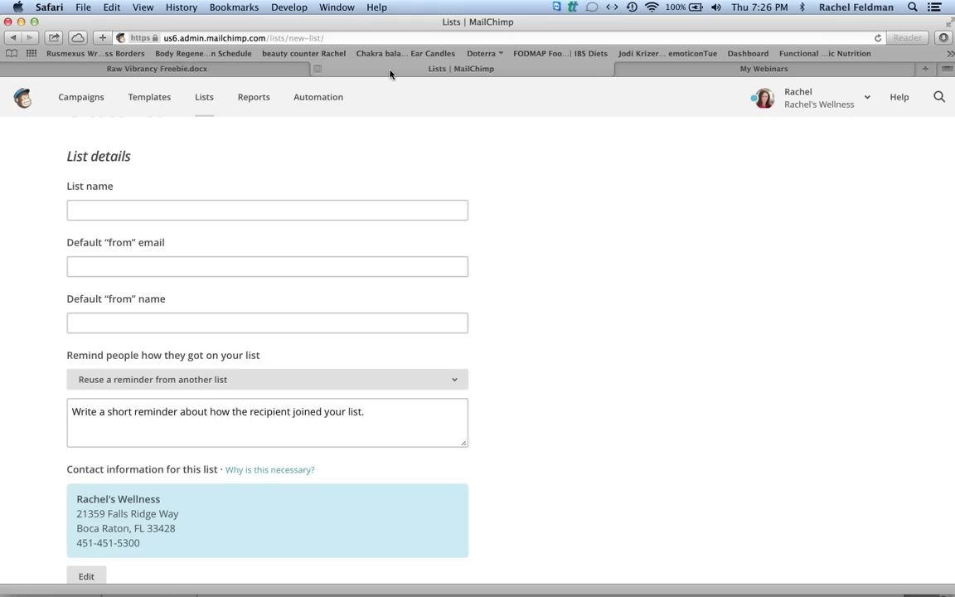
# Name the list 'TEST COACH FREEBIE ROCK RF 2015' and enter the default sender email address.
pyautogui.click(204, 213)
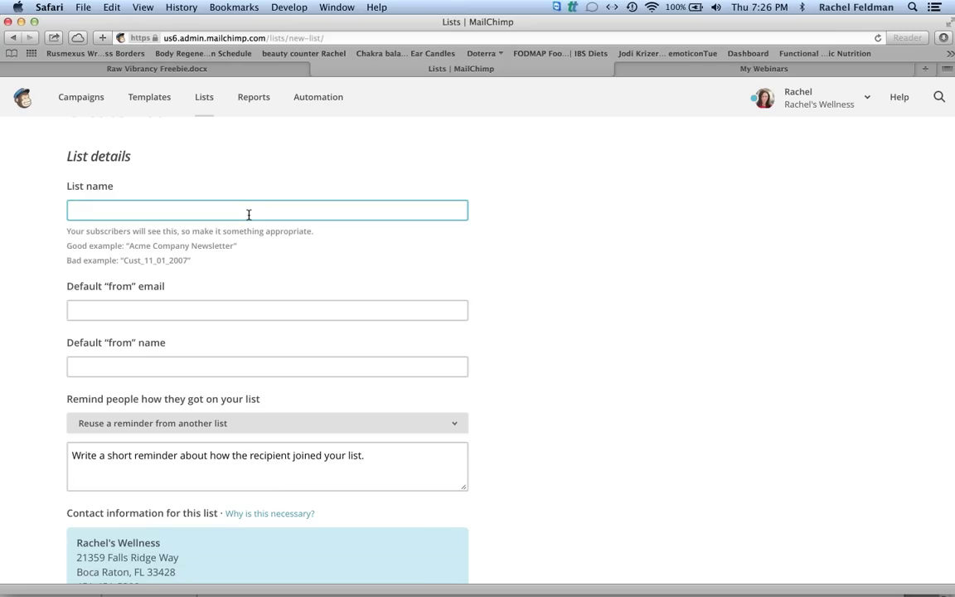
pyautogui.write('TEST COACH FREEBIE')
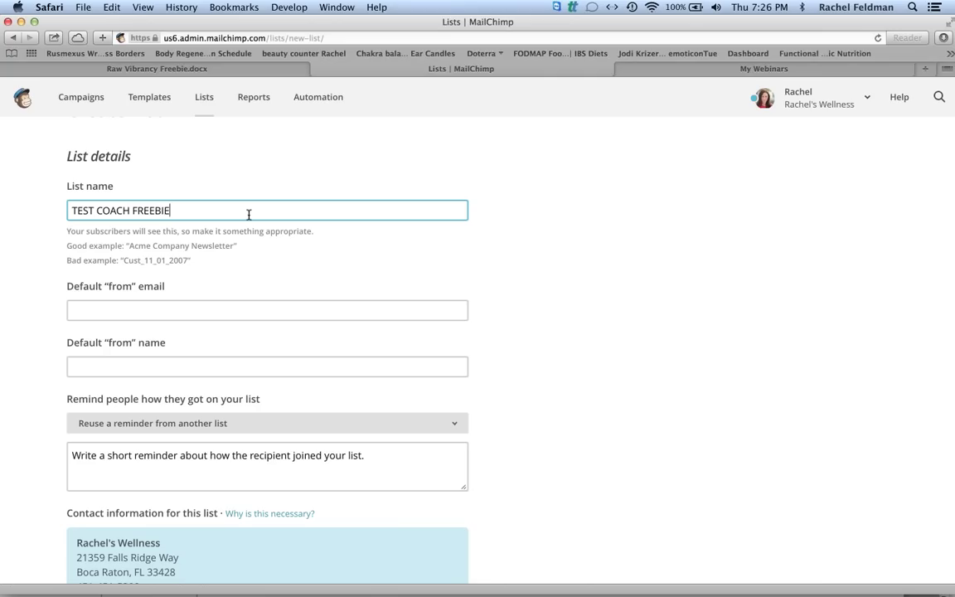
pyautogui.write(' ROCK ')
pyautogui.write('RF 201')
pyautogui.write('15')
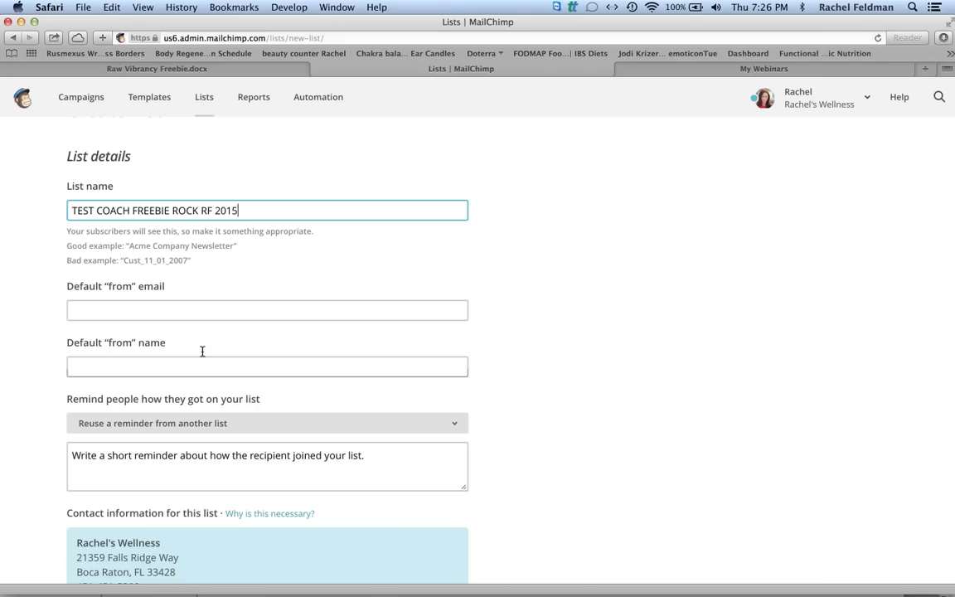
pyautogui.click(204, 302)
pyautogui.write('RACHE')
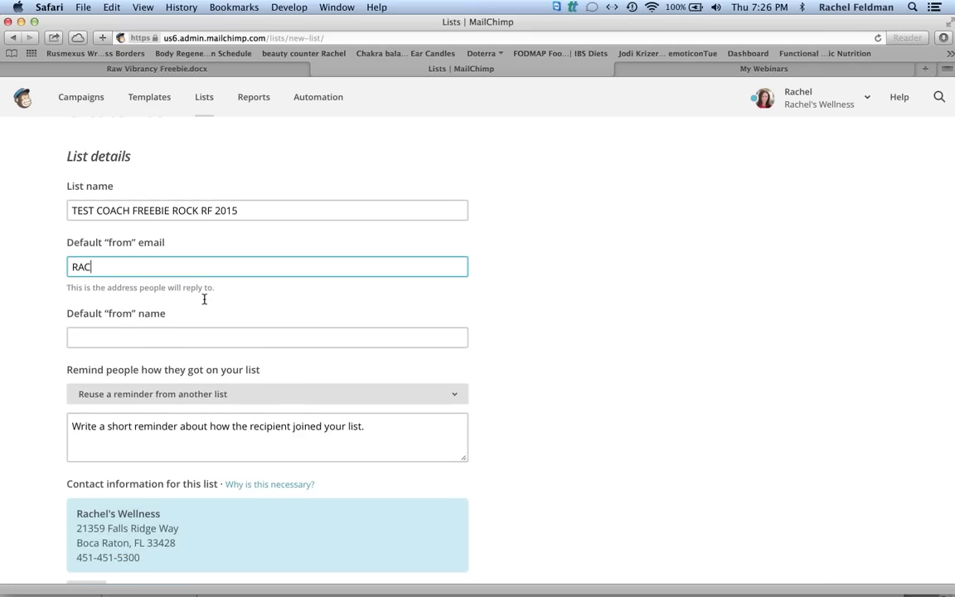
pyautogui.press('BackSpace')
pyautogui.press('BackSpace')
pyautogui.press('BackSpace')
pyautogui.press('BackSpace')
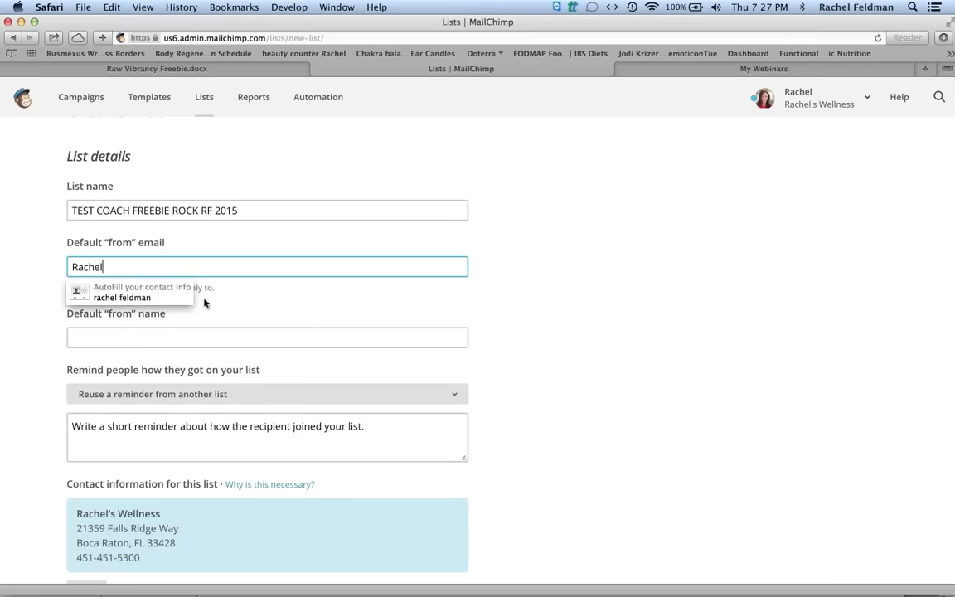
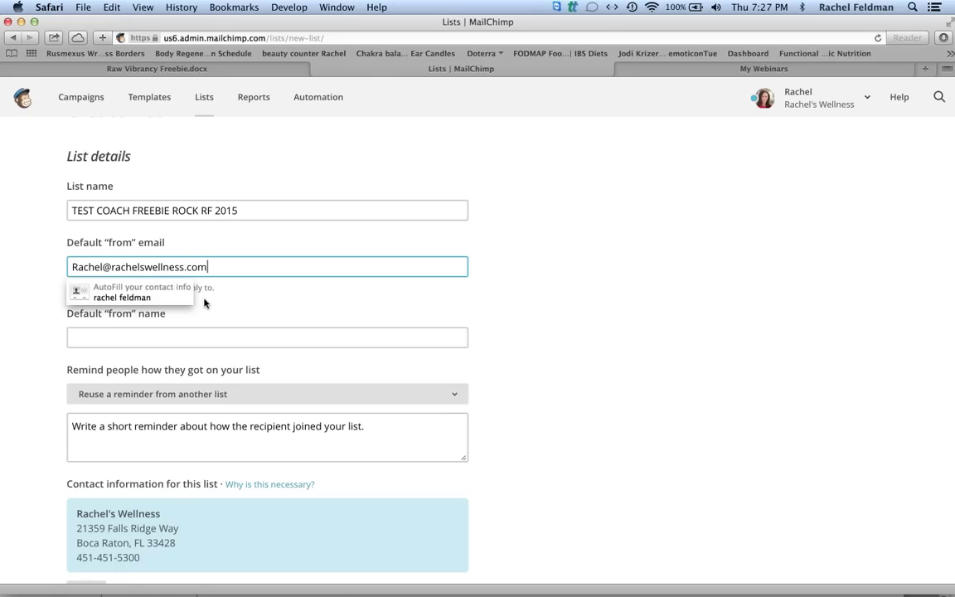
# Enter the sender's full name as the default 'from' name.
pyautogui.click(214, 339)
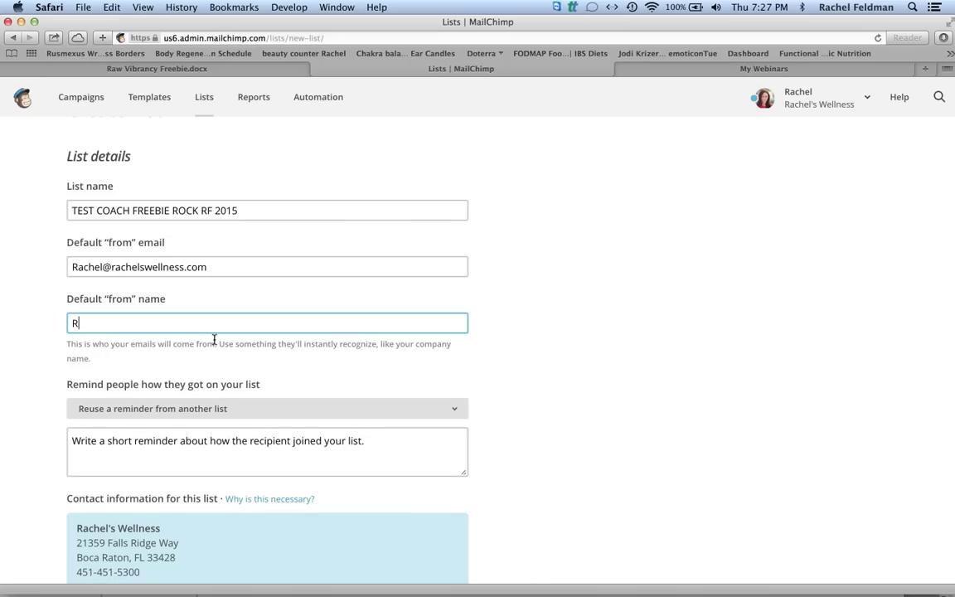
pyautogui.click(15, 405)
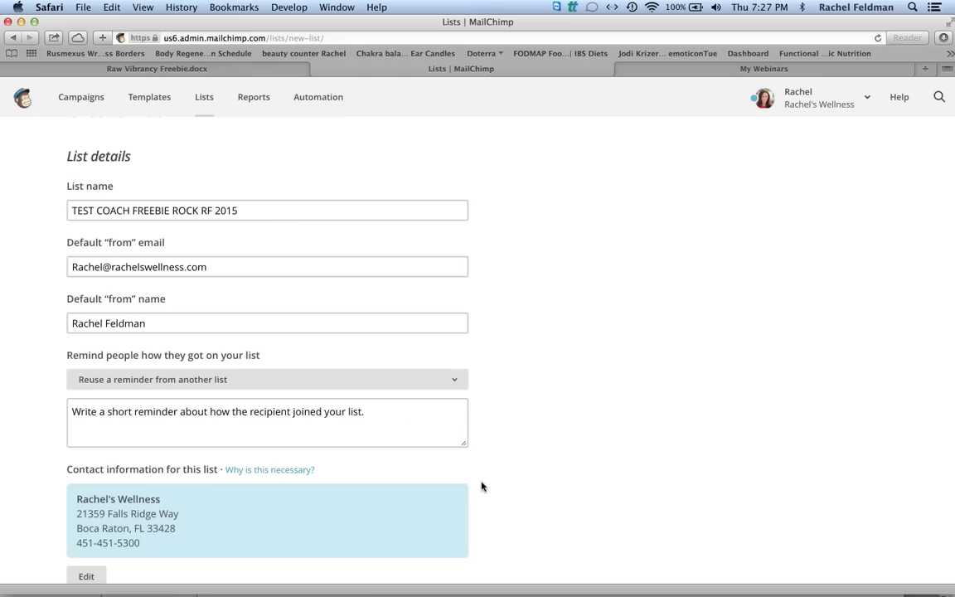
pyautogui.scroll(-2, 482, 487)
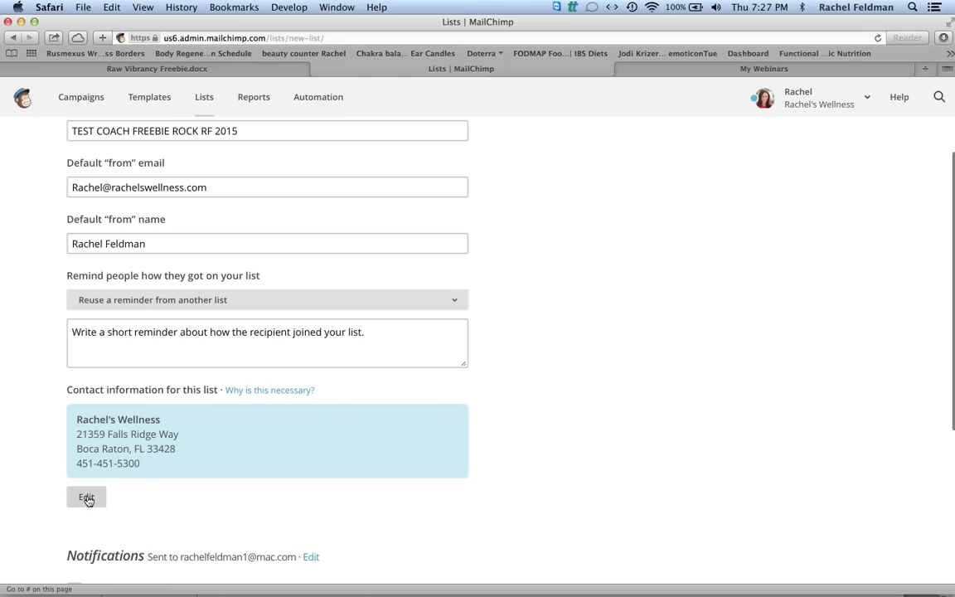
pyautogui.click(87, 498)
pyautogui.moveTo(232, 471); pyautogui.dragTo(2, 466)
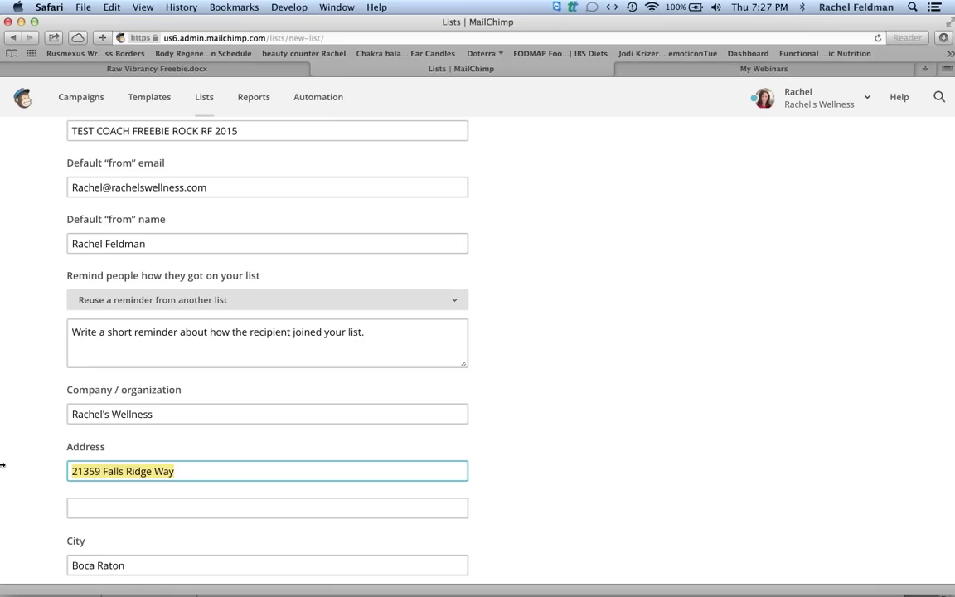
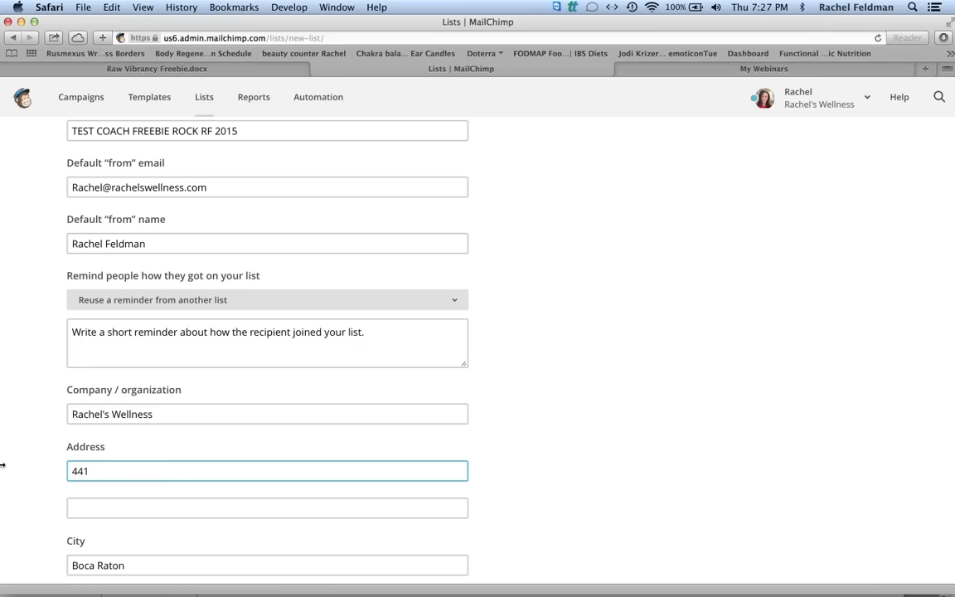
pyautogui.click(36, 479)
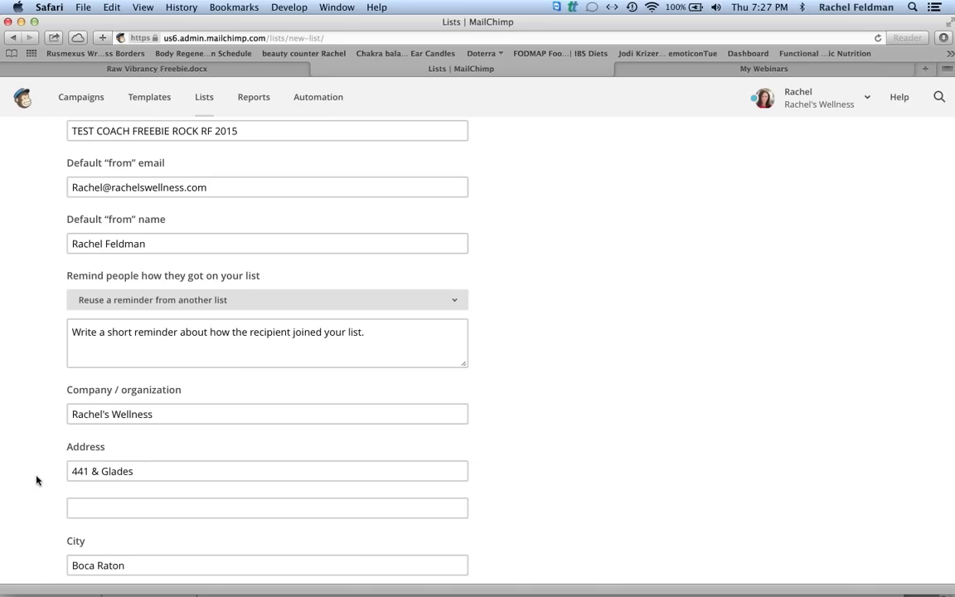
pyautogui.scroll(-2, 36, 479)
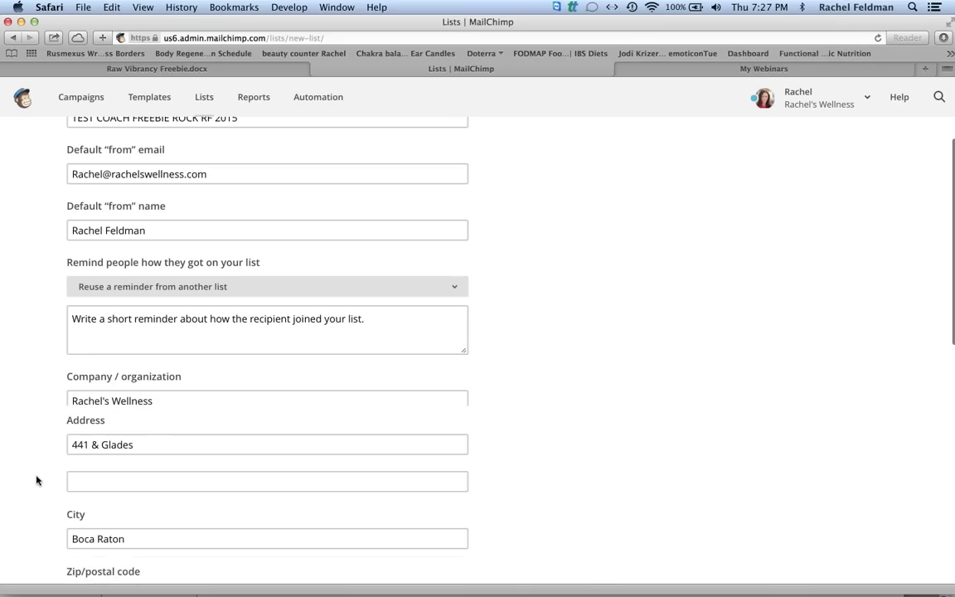
pyautogui.scroll(-5, 36, 479)
pyautogui.scroll(-3, 36, 479)
pyautogui.scroll(-3, 36, 479)
pyautogui.scroll(1, 36, 479)
pyautogui.scroll(10, 35, 479)
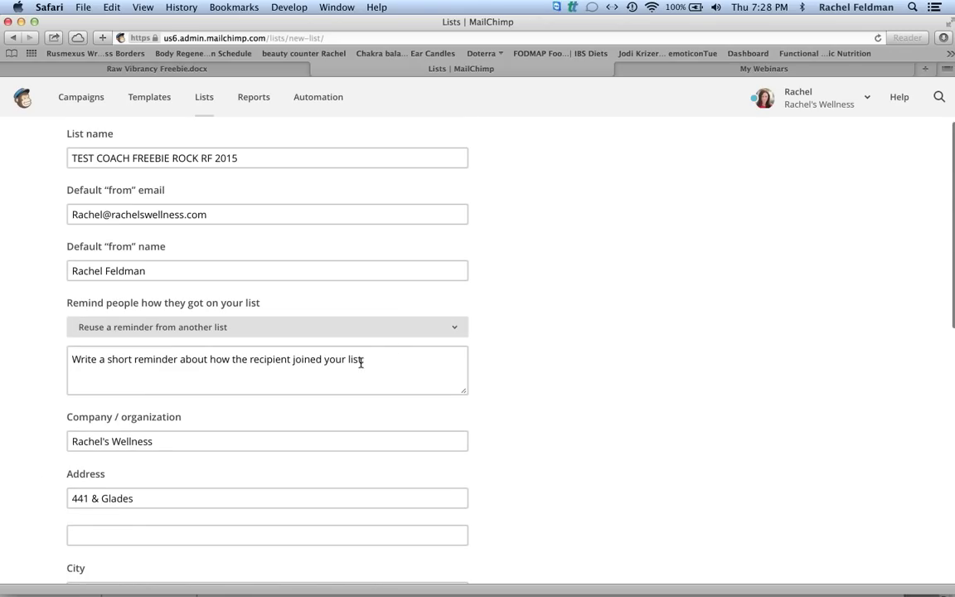
# Begin the permission reminder: 'You are receiving this email because you opted in'.
pyautogui.click(373, 361)
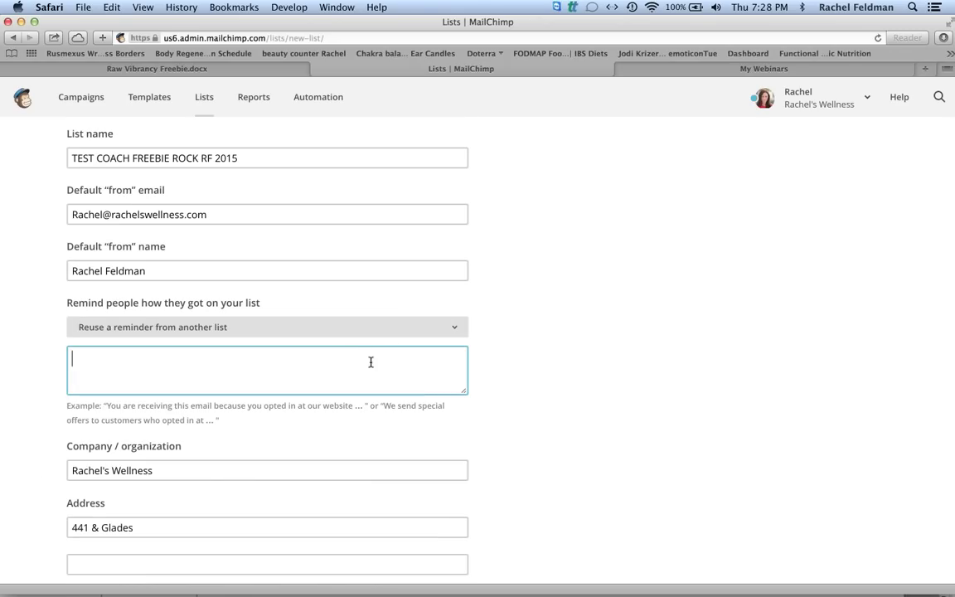
pyautogui.click(455, 327)
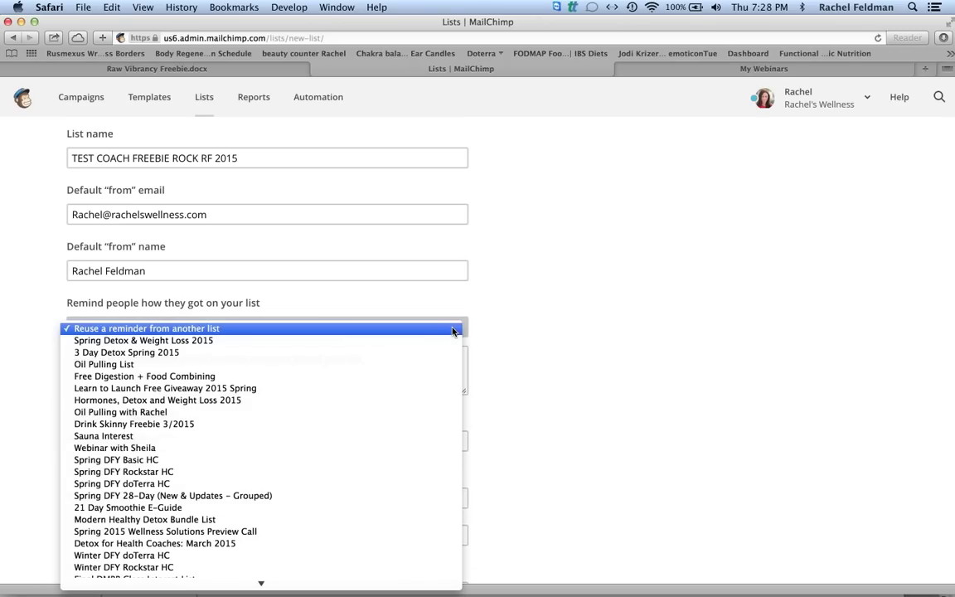
pyautogui.click(522, 336)
pyautogui.click(375, 361)
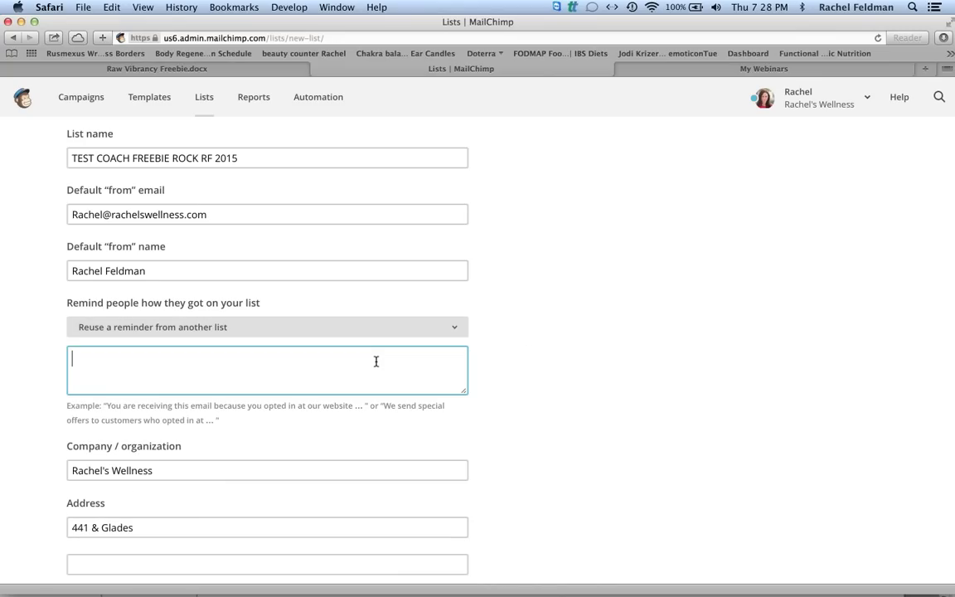
pyautogui.write('YOU')
pyautogui.press('BackSpace')
pyautogui.press('BackSpace')
pyautogui.write('ou have')
pyautogui.press('BackSpace')
pyautogui.press('BackSpace')
pyautogui.press('BackSpace')
pyautogui.press('BackSpace')
pyautogui.press('BackSpace')
pyautogui.write('are rece')
pyautogui.write('g ')
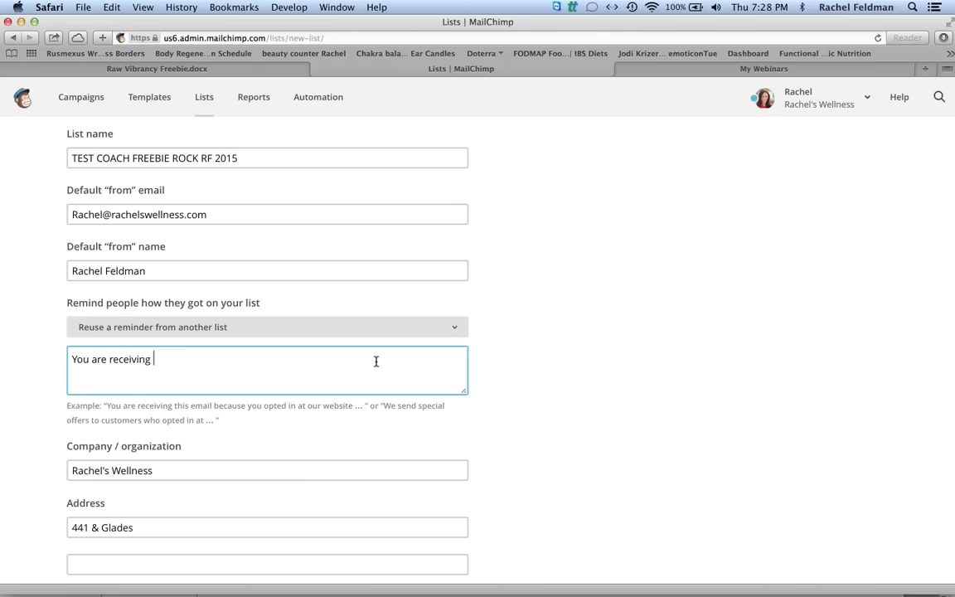
pyautogui.write('this email because you opted in')
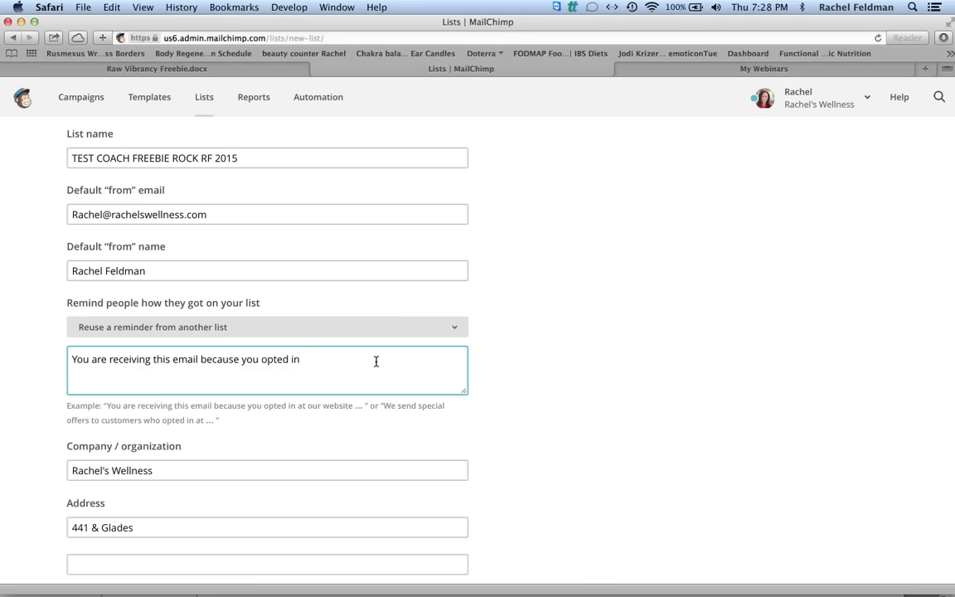
pyautogui.press('BackSpace')
pyautogui.press('BackSpace')
# Finish the reminder: 'for some greatness at the wellness website. Your email is private and will not be shared.'.
pyautogui.write('int')
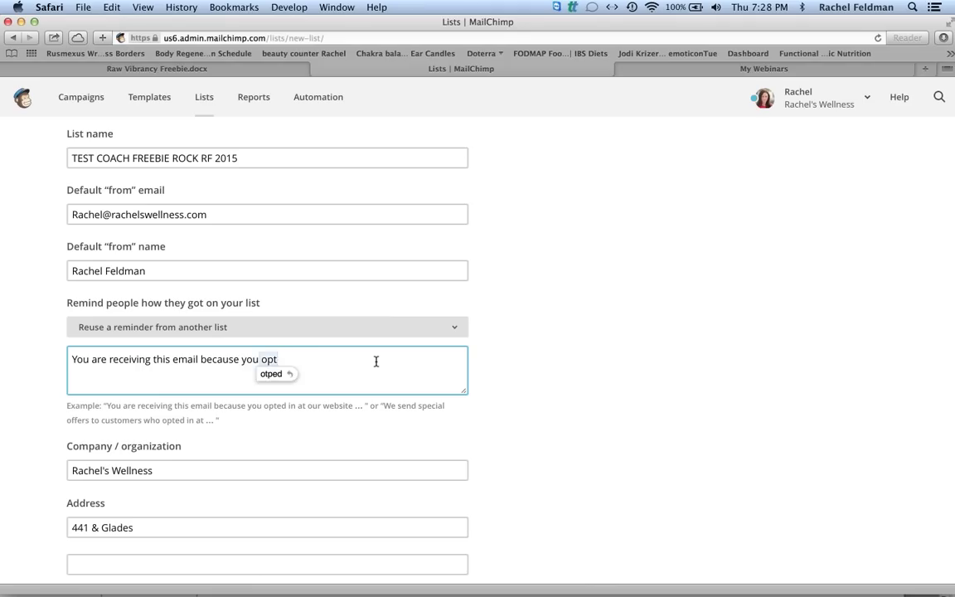
pyautogui.write(' for some GOODNESSS.')
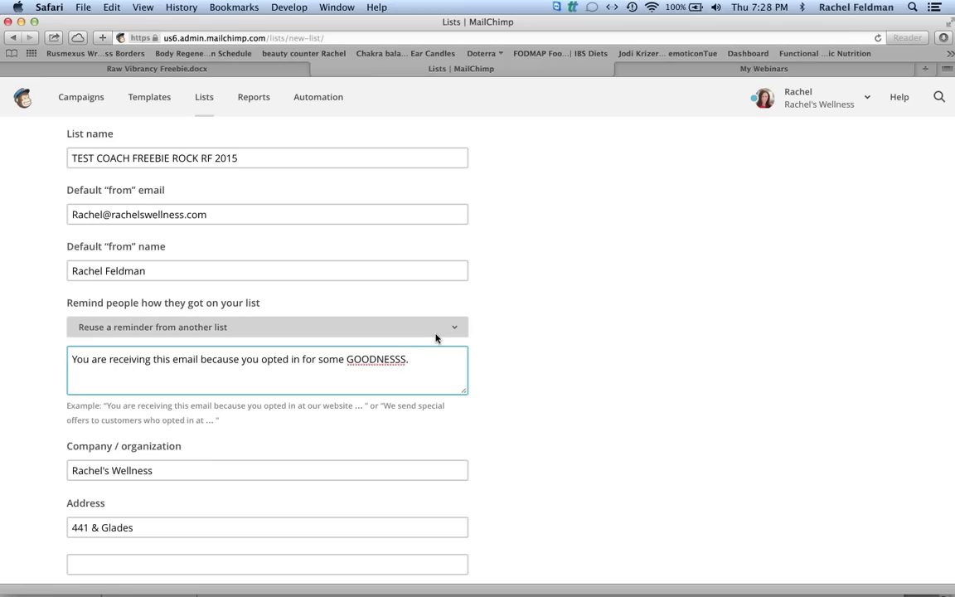
pyautogui.write(' at www')
pyautogui.press('BackSpace')
pyautogui.press('BackSpace')
pyautogui.press('BackSpace')
pyautogui.press('BackSpace')
pyautogui.press('BackSpace')
pyautogui.press('BackSpace')
pyautogui.press('BackSpace')
pyautogui.press('BackSpace')
pyautogui.press('BackSpace')
pyautogui.press('BackSpace')
pyautogui.press('BackSpace')
pyautogui.press('BackSpace')
pyautogui.press('BackSpace')
pyautogui.press('BackSpace')
pyautogui.press('BackSpace')
pyautogui.write('greatne')
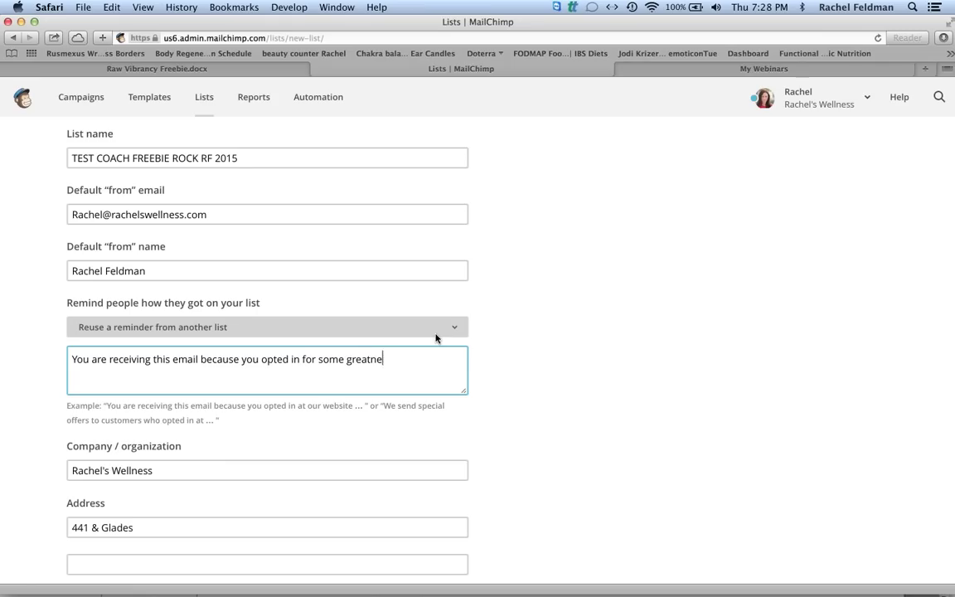
pyautogui.write('ss at www.rachels')
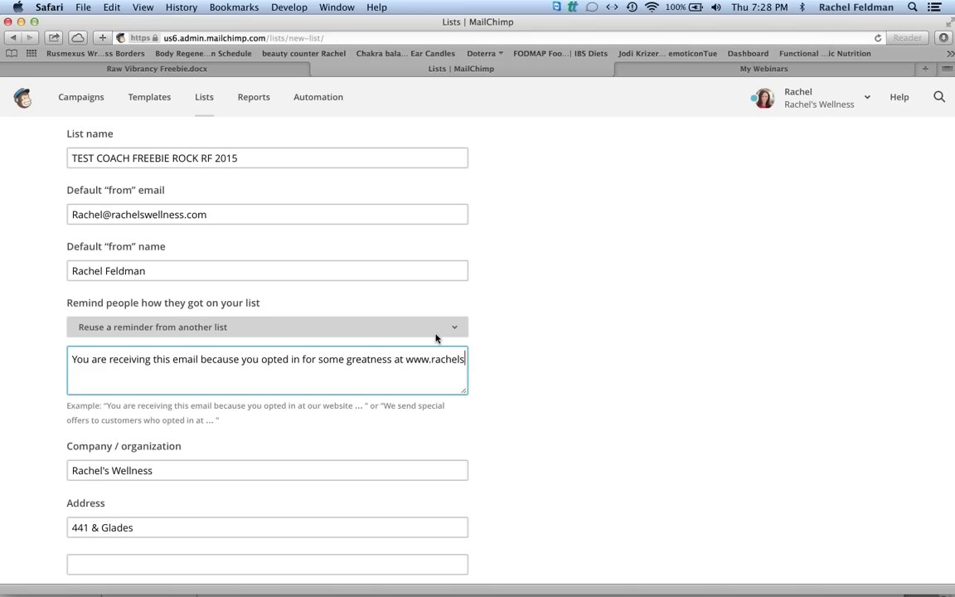
pyautogui.write('wellness.com')
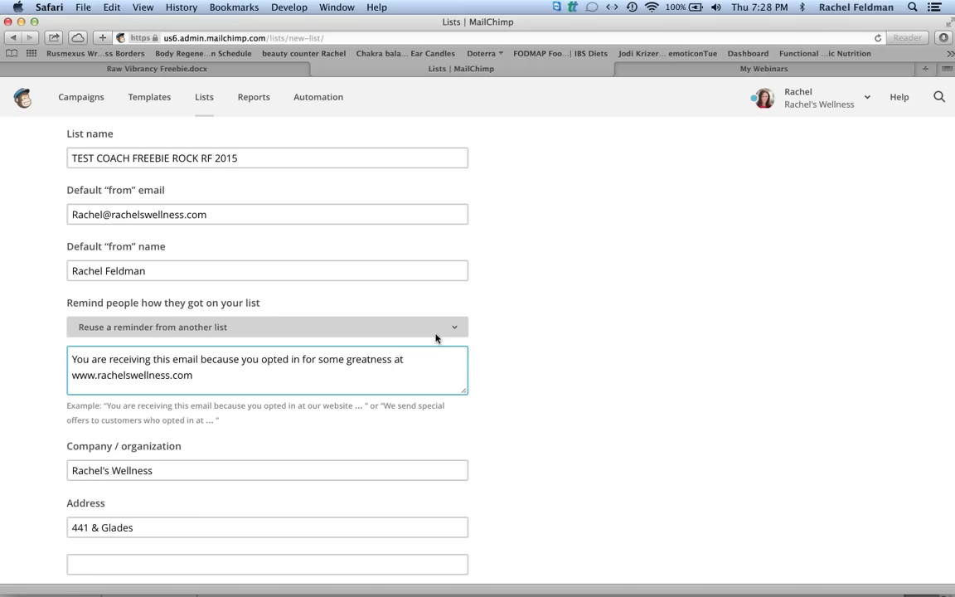
pyautogui.write('. YOur ')
pyautogui.write('email is pr')
pyautogui.write('ivate and ')
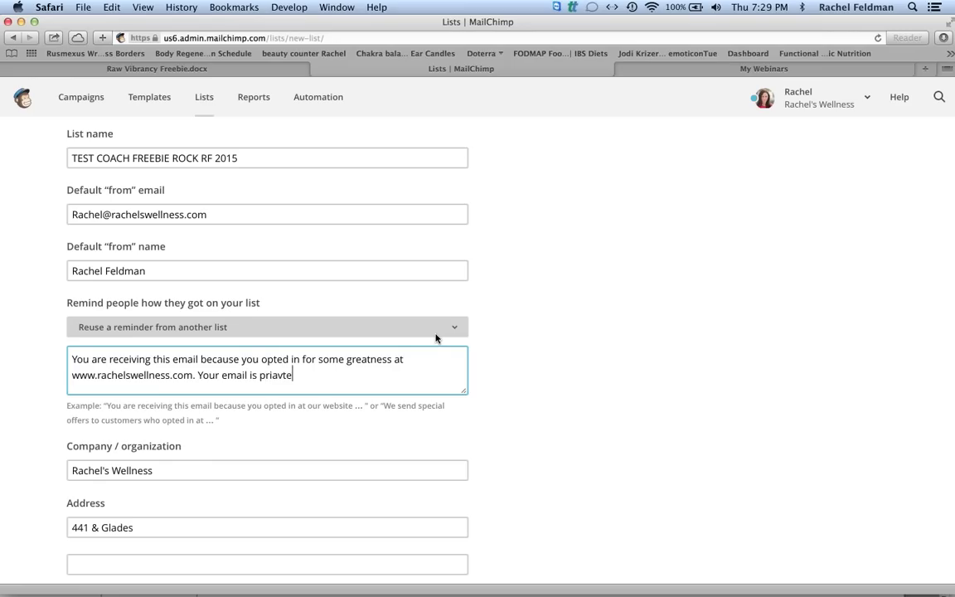
pyautogui.write('will not ne shar')
pyautogui.press('BackSpace')
pyautogui.press('BackSpace')
pyautogui.press('BackSpace')
pyautogui.press('BackSpace')
pyautogui.press('BackSpace')
pyautogui.press('BackSpace')
pyautogui.press('BackSpace')
pyautogui.write('be shared.')
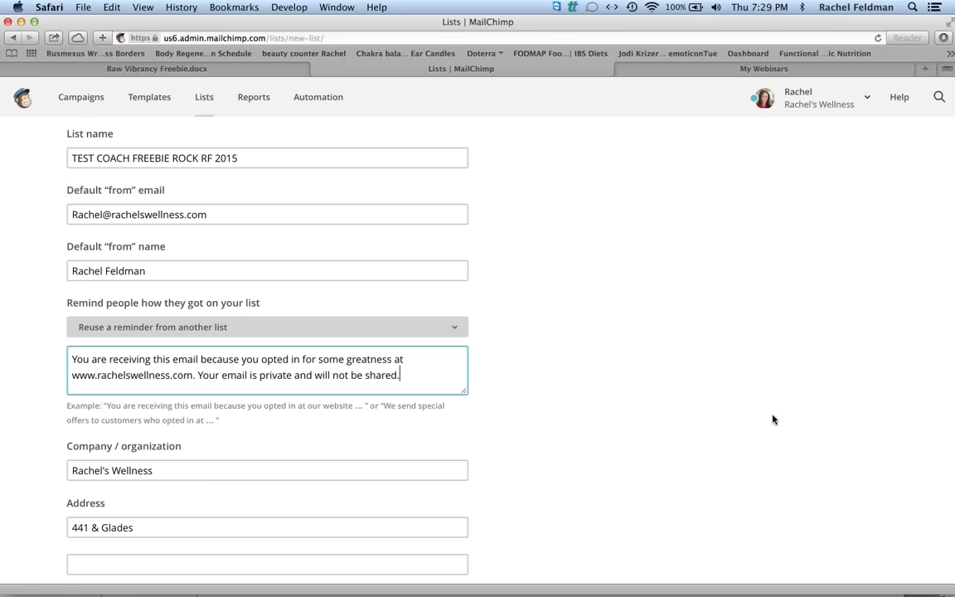
pyautogui.click(551, 465)
pyautogui.scroll(-8, 551, 465)
pyautogui.scroll(-8, 550, 465)
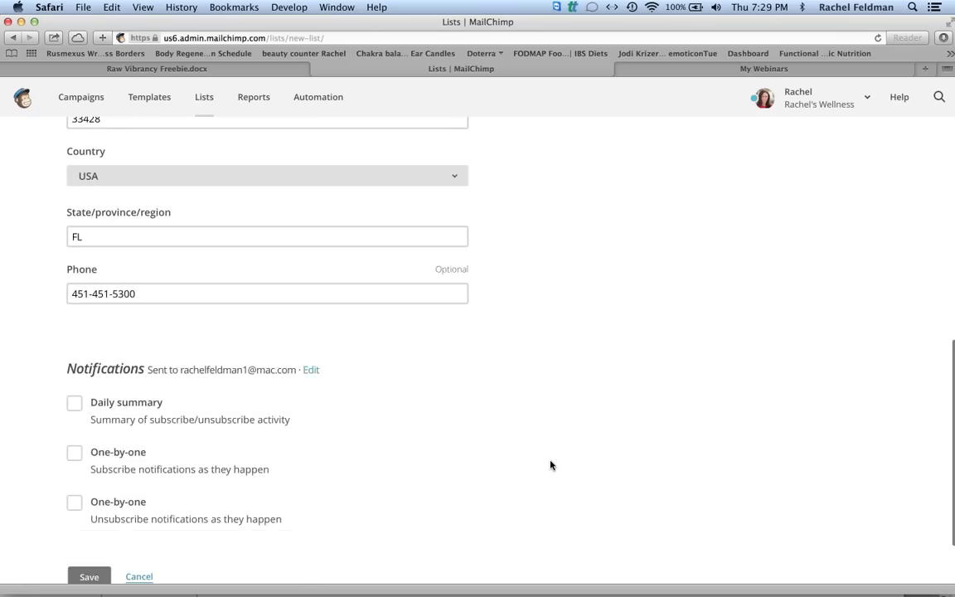
pyautogui.scroll(-2, 551, 465)
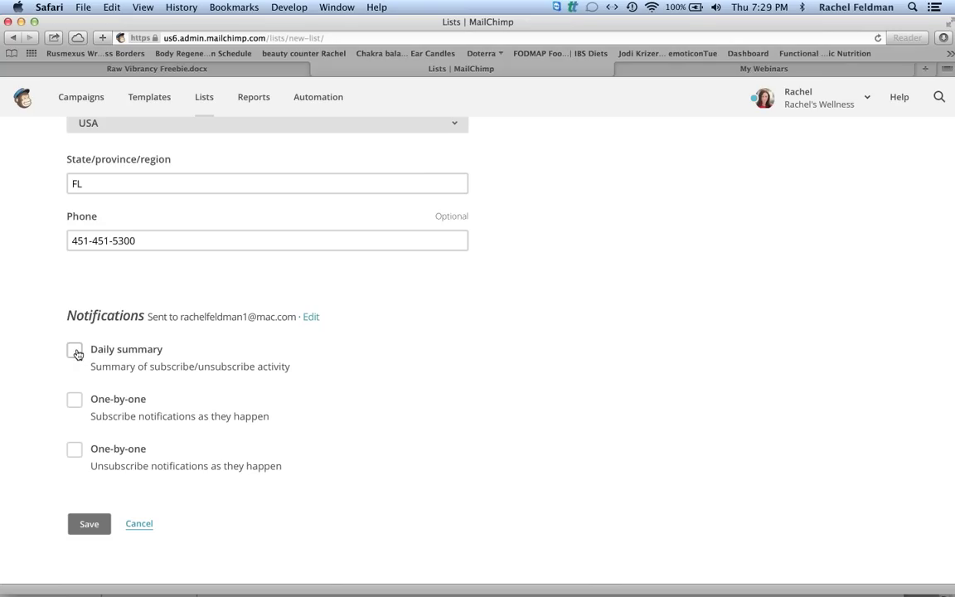
# Save the new list and open its General forms signup builder.
pyautogui.click(91, 529)
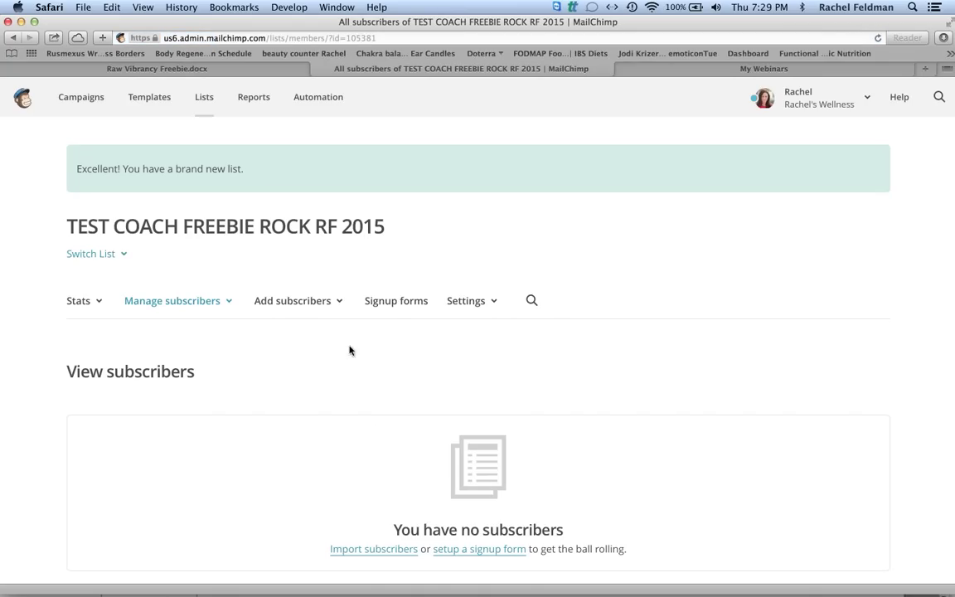
pyautogui.click(396, 302)
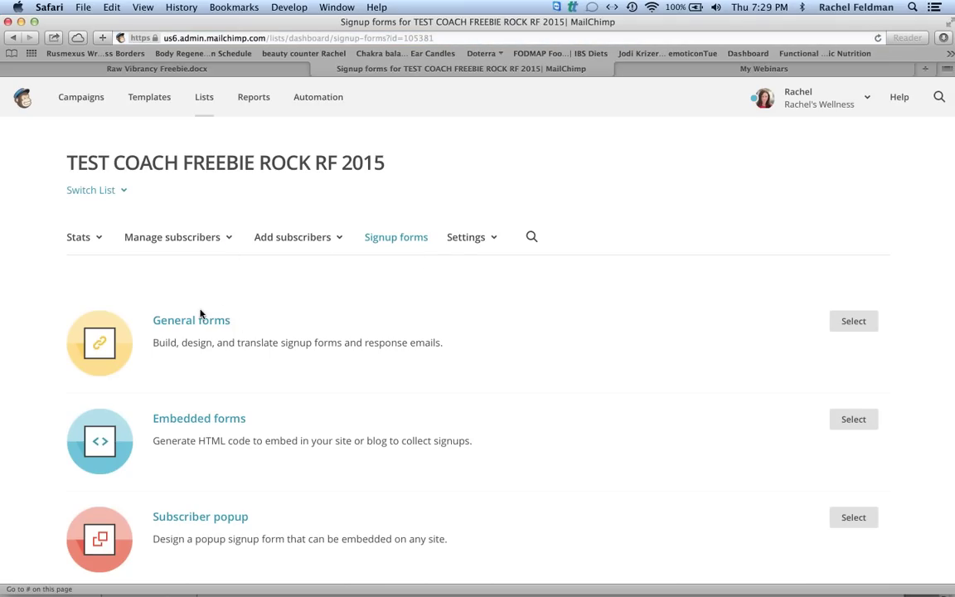
pyautogui.click(200, 323)
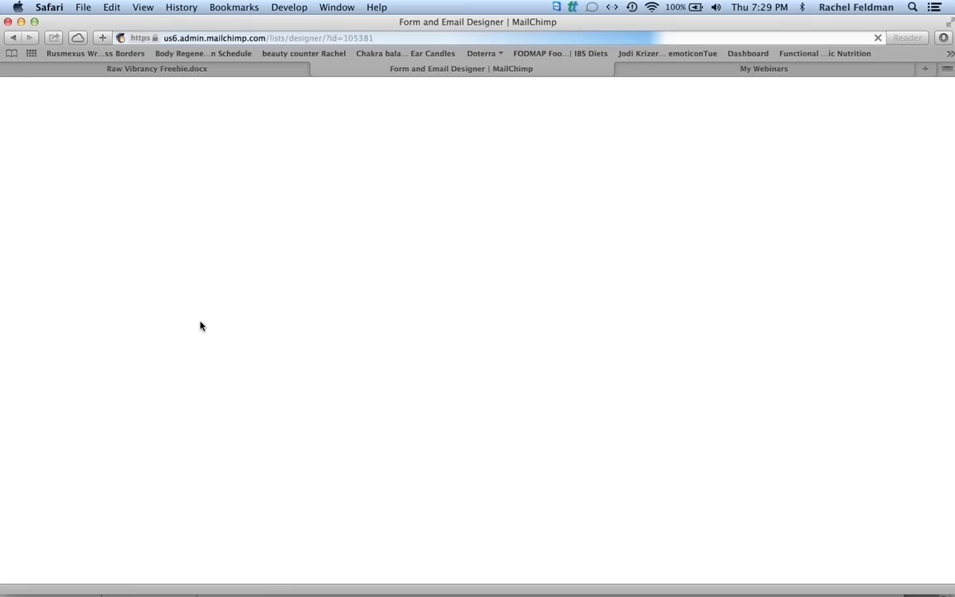
pyautogui.scroll(-5, 200, 326)
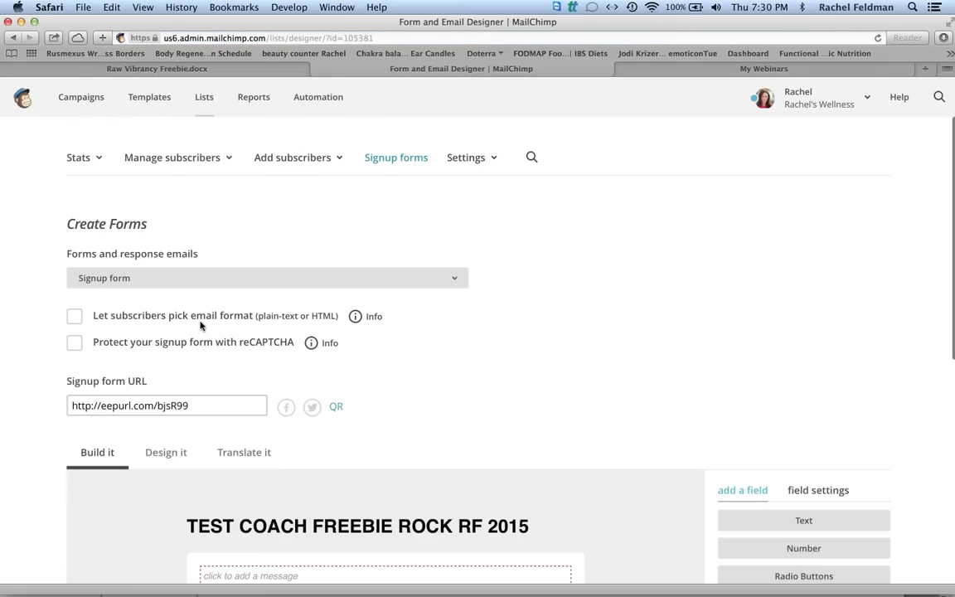
pyautogui.moveTo(542, 412)
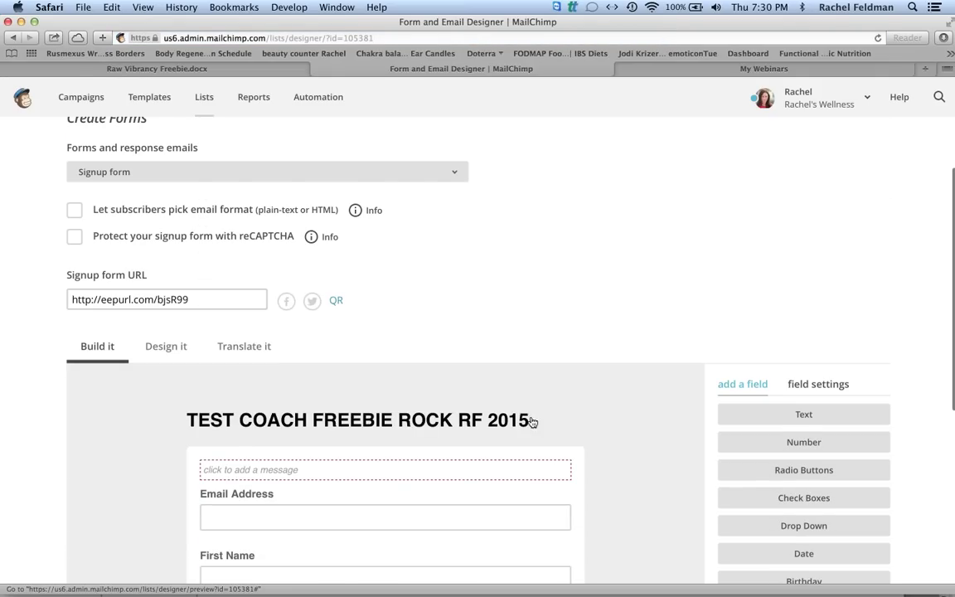
# Upload the collage banner jpg as the form header image at width 600 and insert it.
pyautogui.click(559, 423)
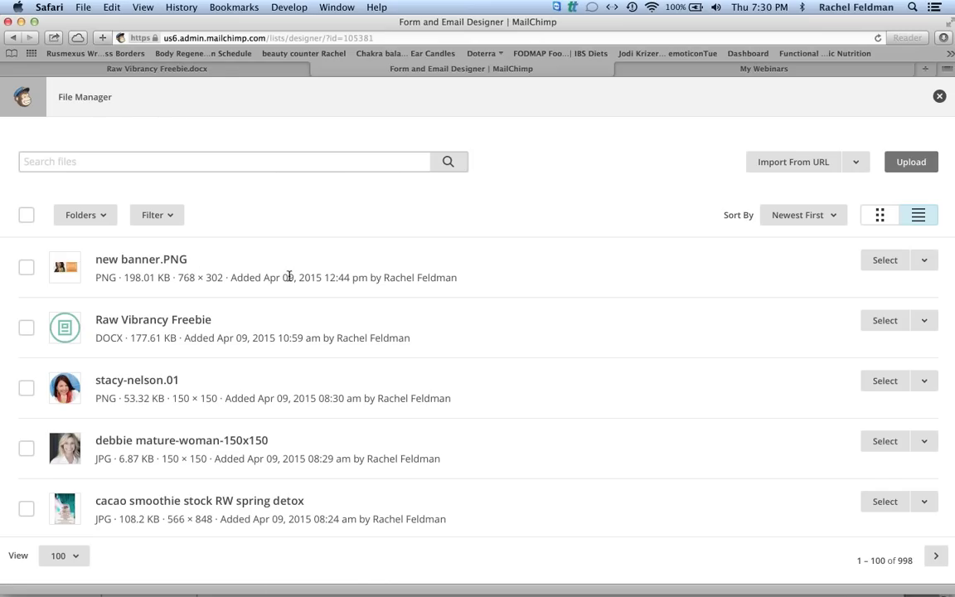
pyautogui.moveTo(555, 14); pyautogui.dragTo(325, 13)
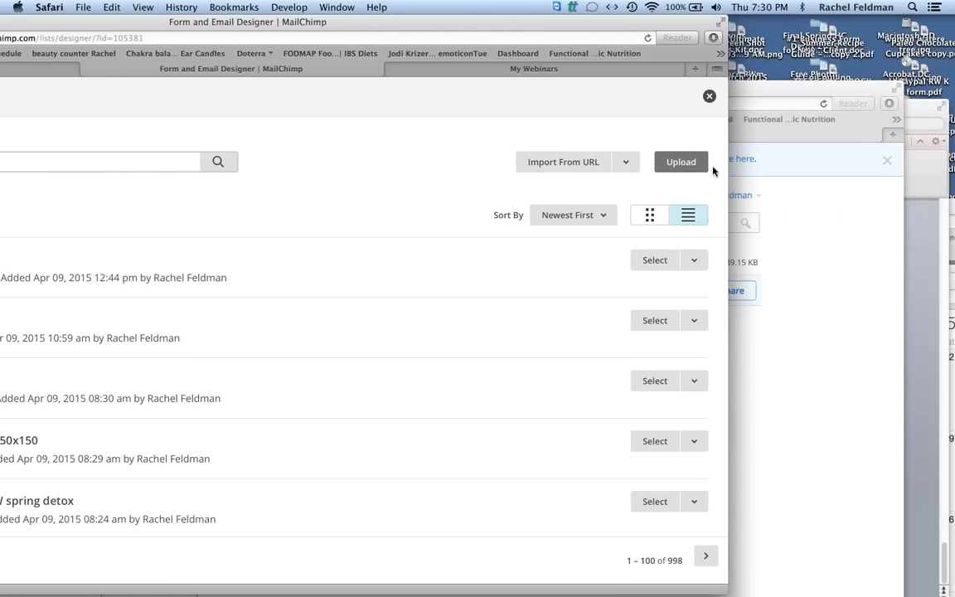
pyautogui.click(683, 160)
pyautogui.moveTo(562, 23); pyautogui.dragTo(685, 25)
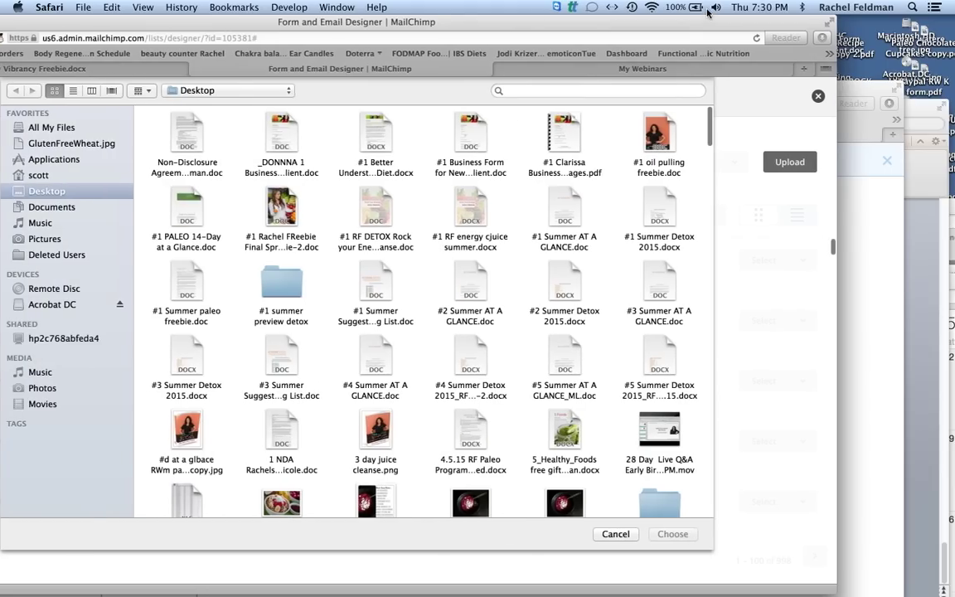
pyautogui.click(628, 90)
pyautogui.write('ban')
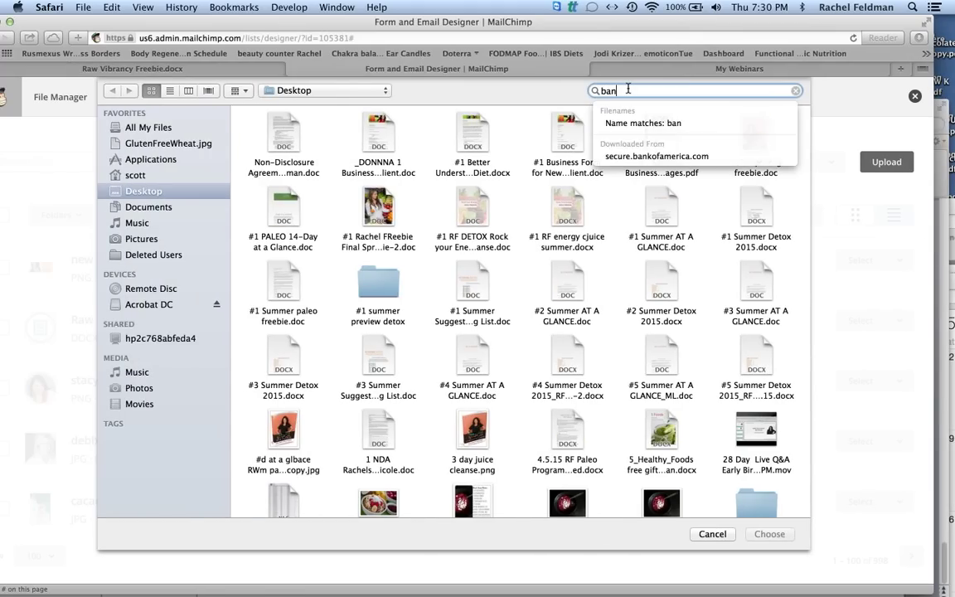
pyautogui.write('ner jpeg')
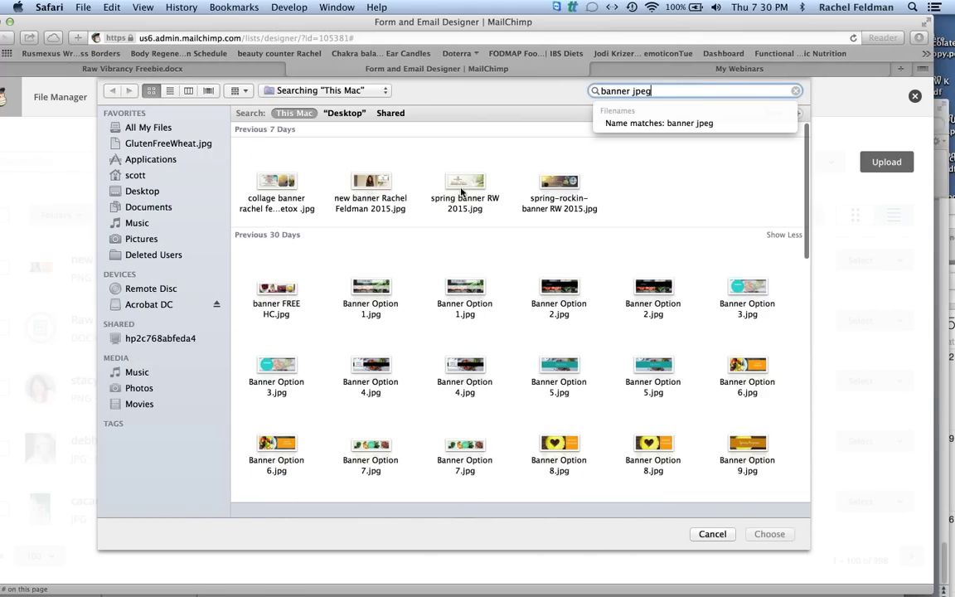
pyautogui.click(286, 183)
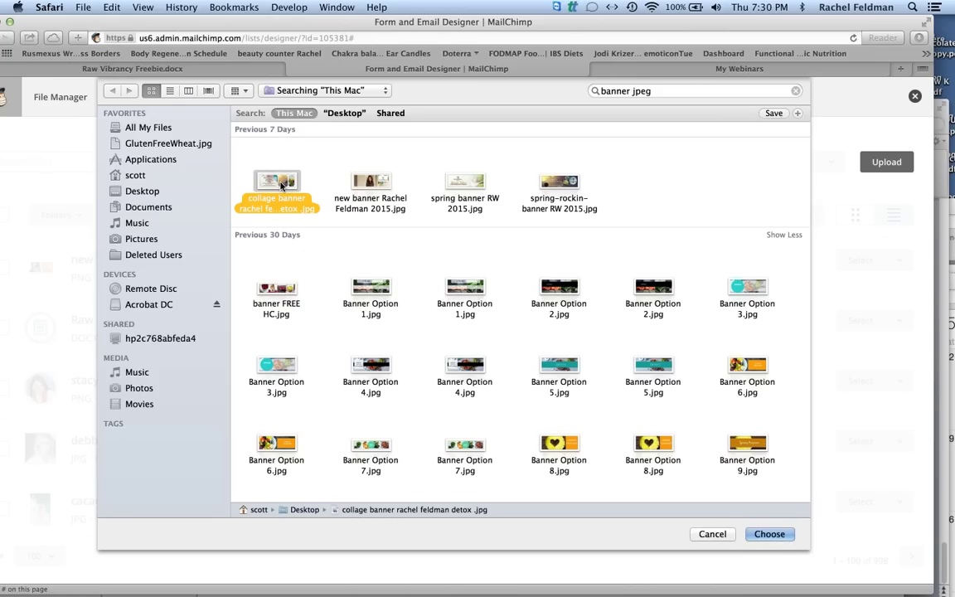
pyautogui.doubleClick(282, 184)
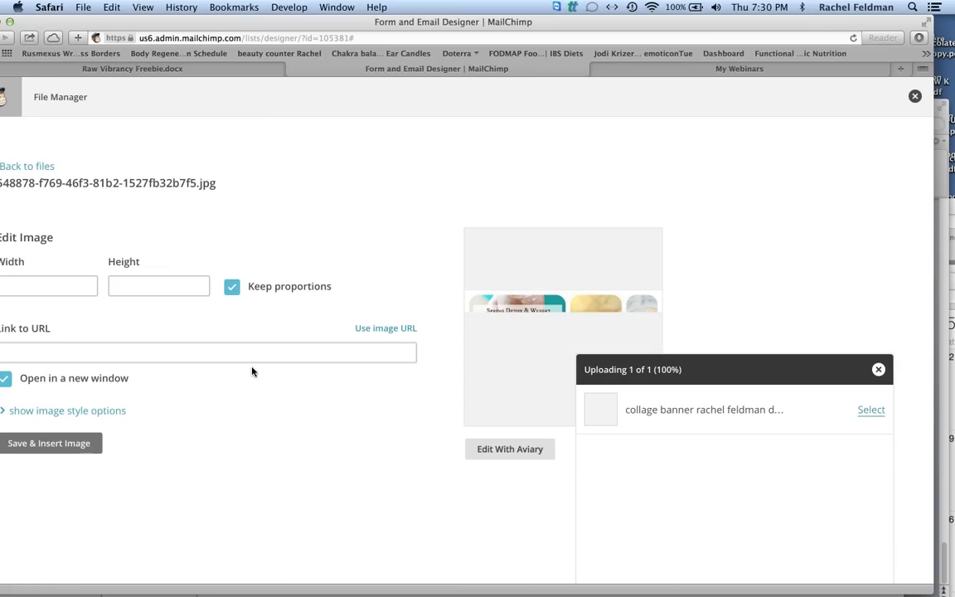
pyautogui.doubleClick(16, 286)
pyautogui.write('600')
pyautogui.press('Tab')
pyautogui.click(78, 452)
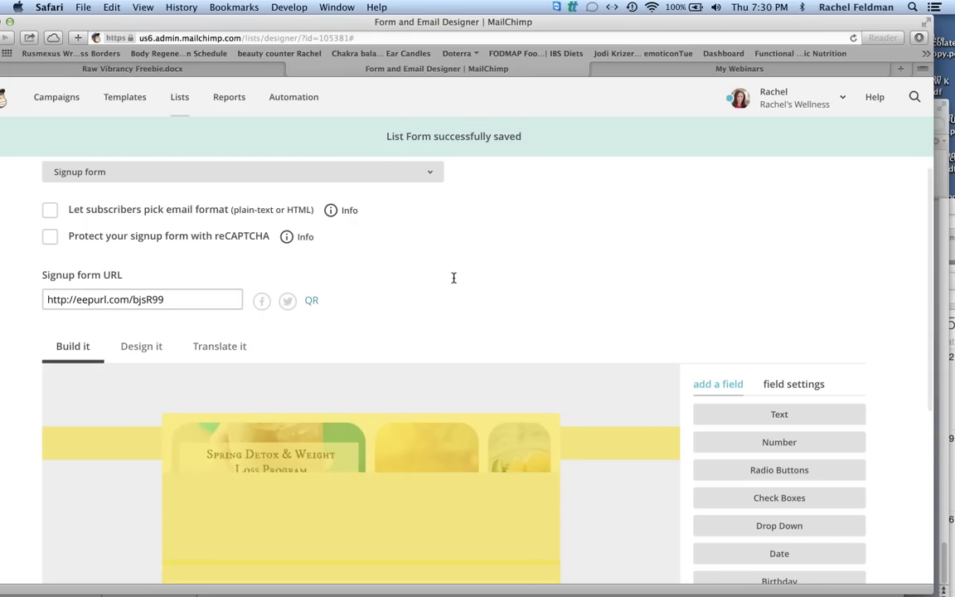
pyautogui.scroll(-4, 453, 277)
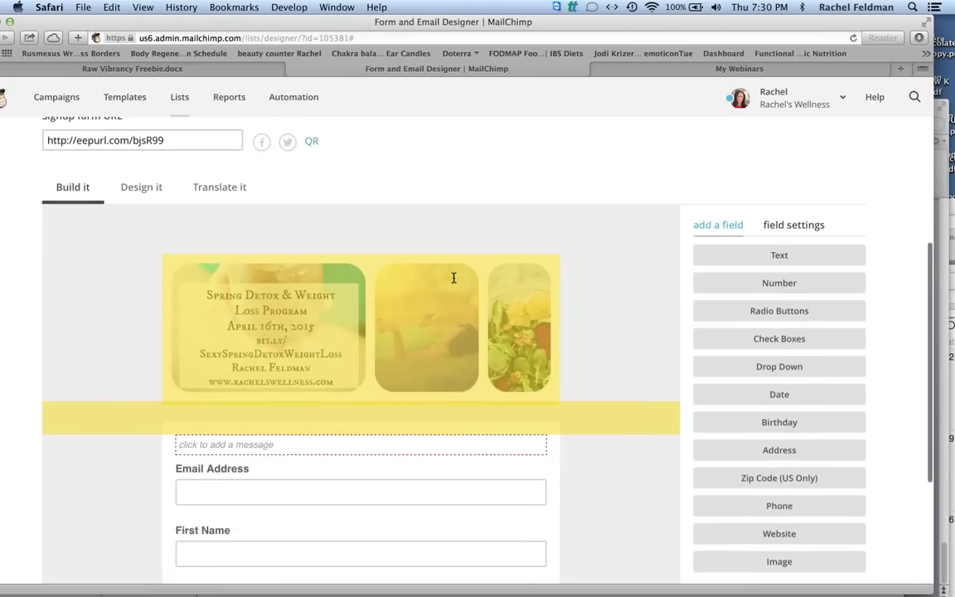
pyautogui.scroll(-2, 453, 278)
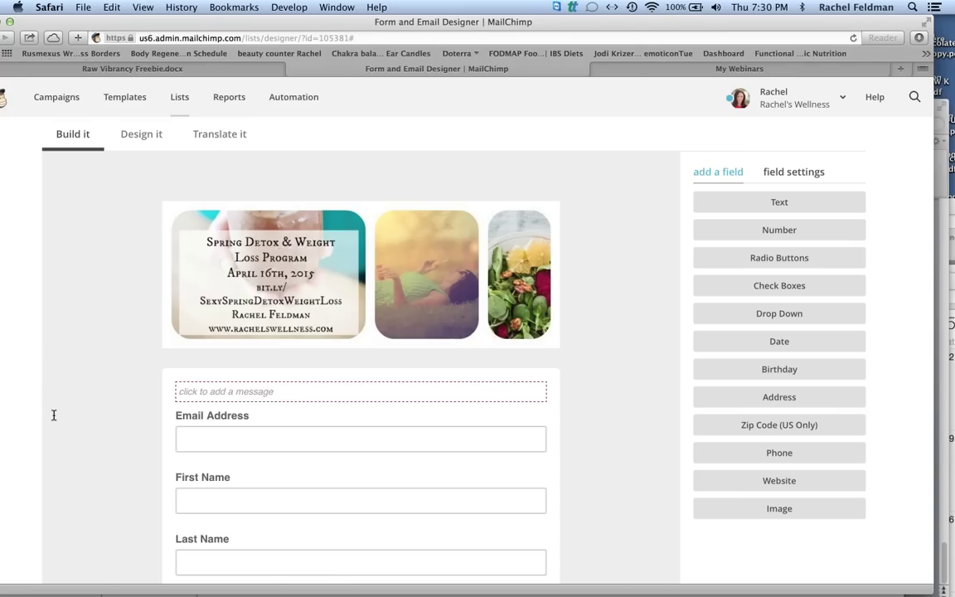
pyautogui.scroll(-4, 53, 415)
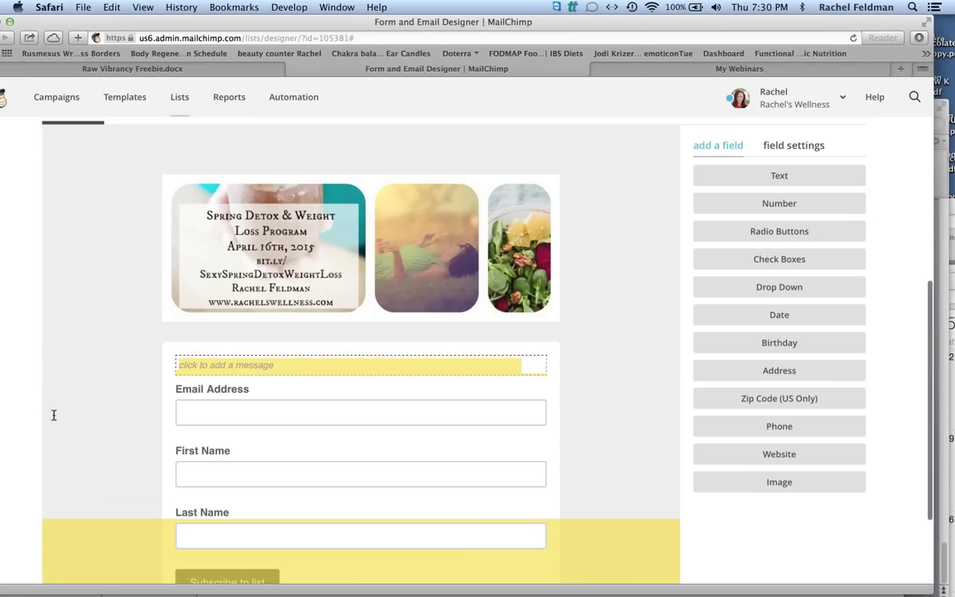
pyautogui.scroll(10, 53, 415)
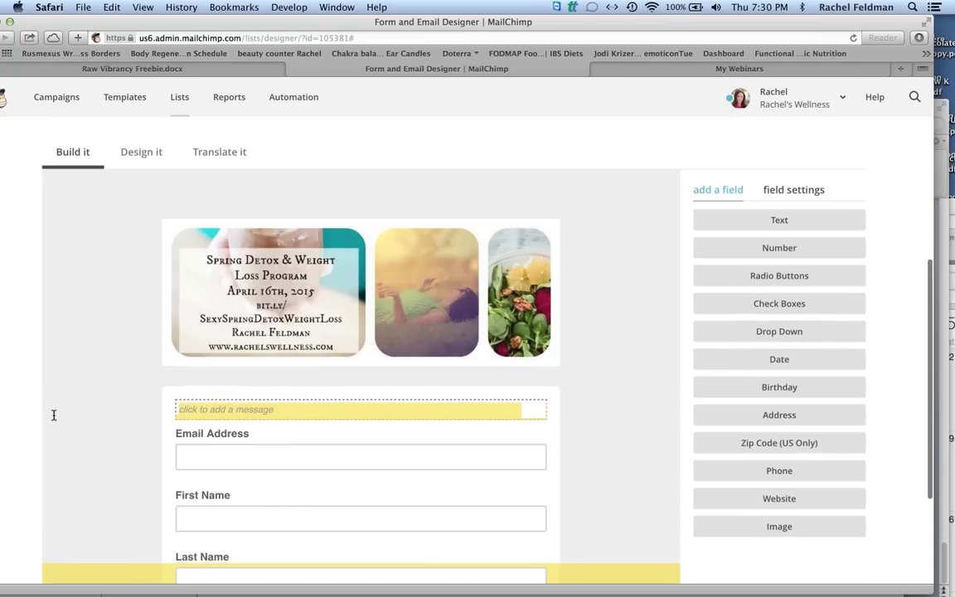
pyautogui.scroll(2, 53, 414)
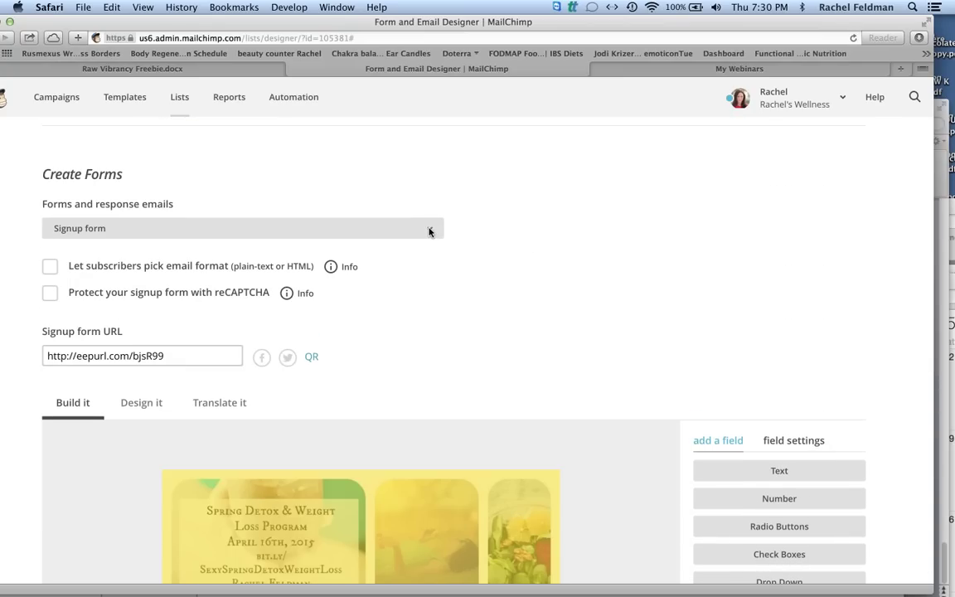
# Select Confirmation "thank you" page in Forms and response emails and scroll to its message.
pyautogui.click(430, 231)
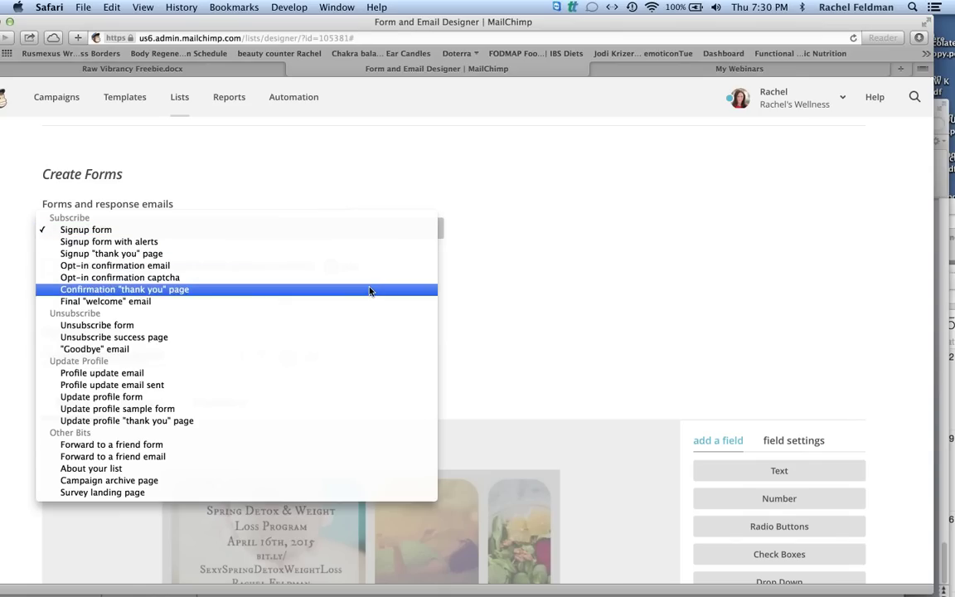
pyautogui.click(369, 291)
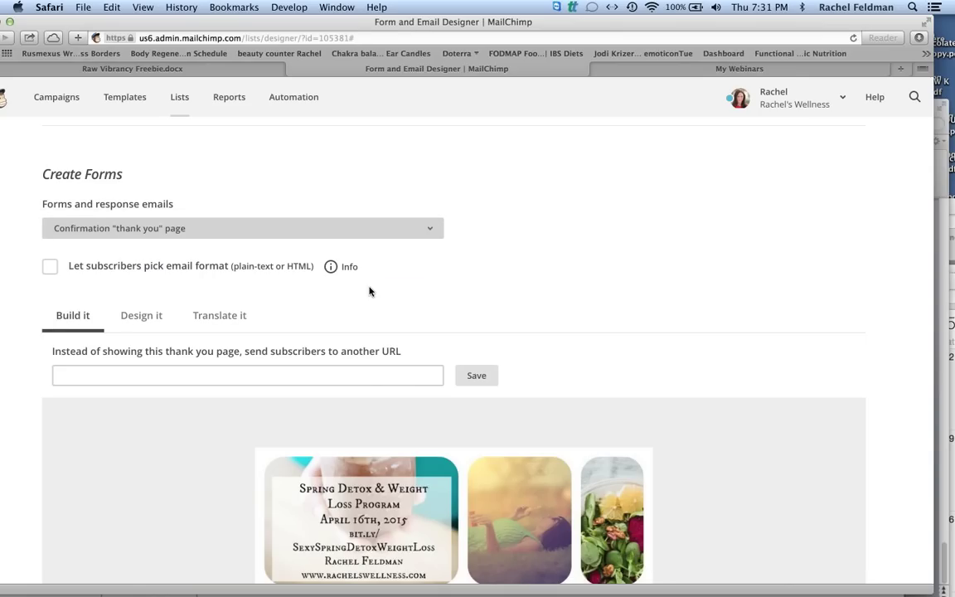
pyautogui.press('space')
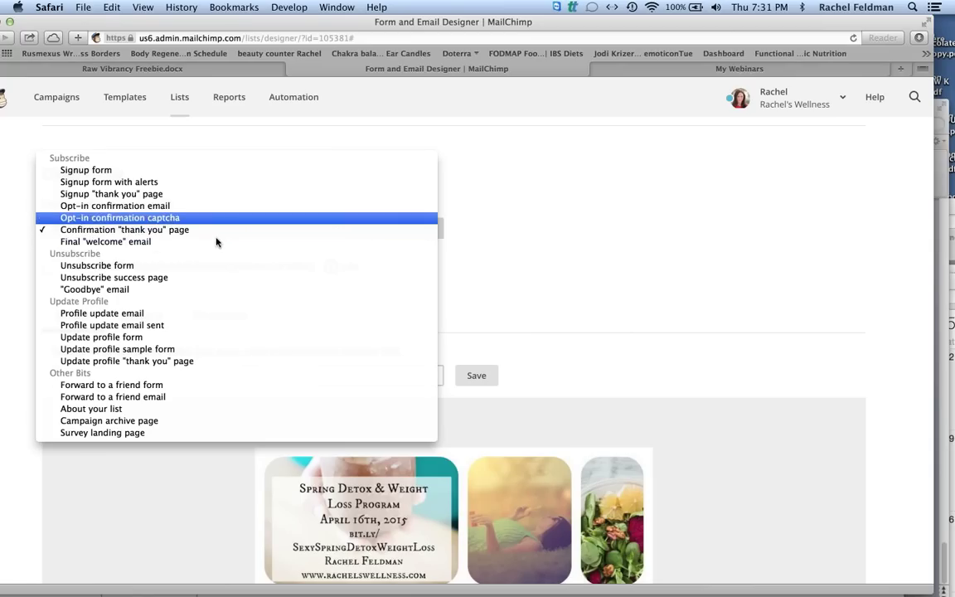
pyautogui.click(213, 235)
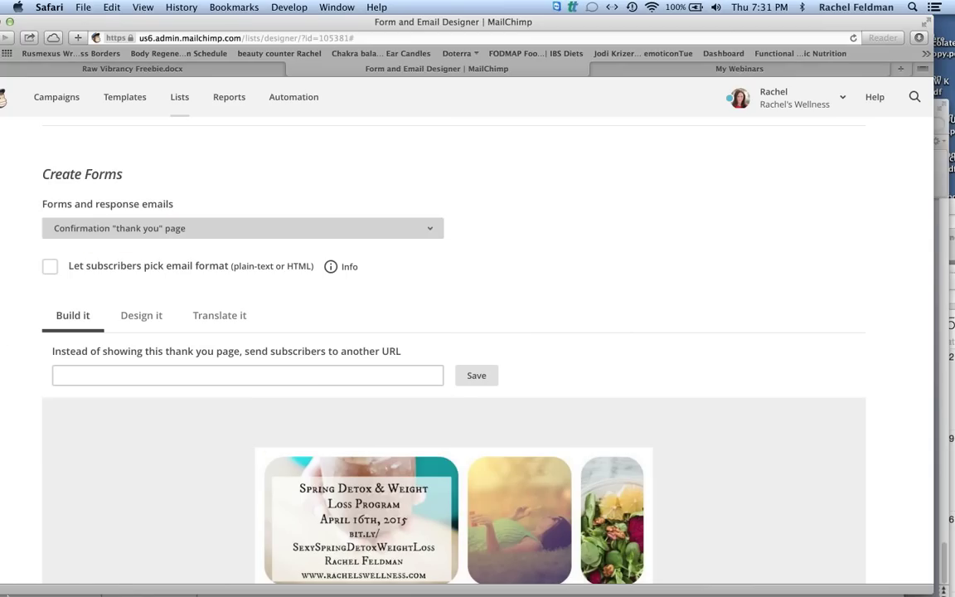
pyautogui.scroll(-4, 454, 373)
pyautogui.scroll(-3, 490, 380)
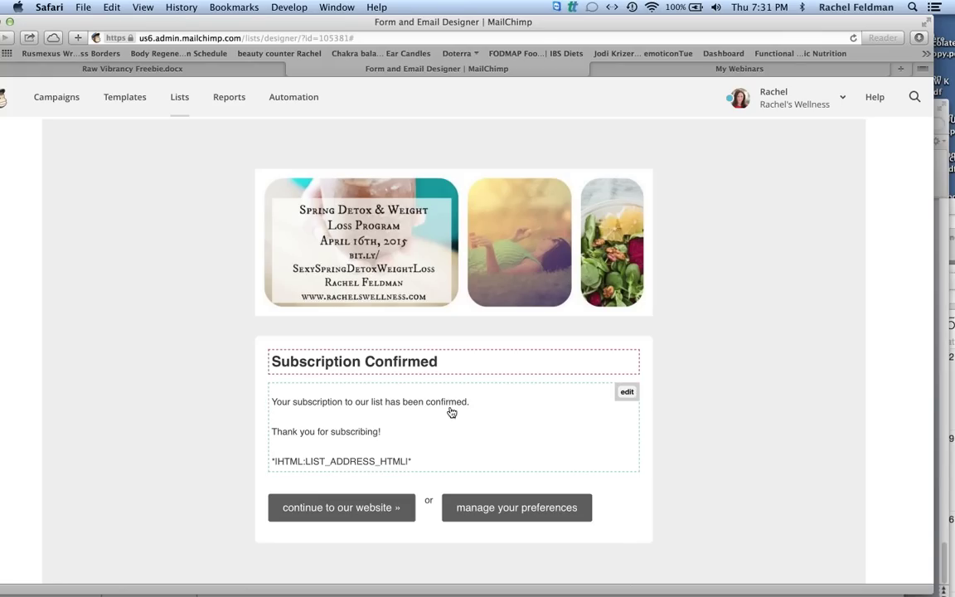
# Delete the Subscription Confirmed text and set the message font to Arial, size 14.
pyautogui.click(627, 392)
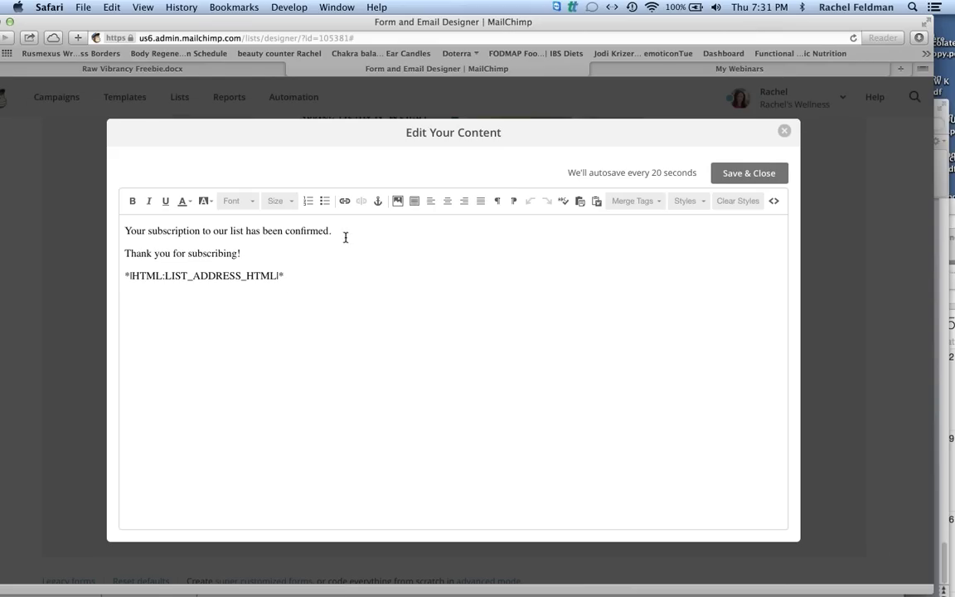
pyautogui.press('BackSpace')
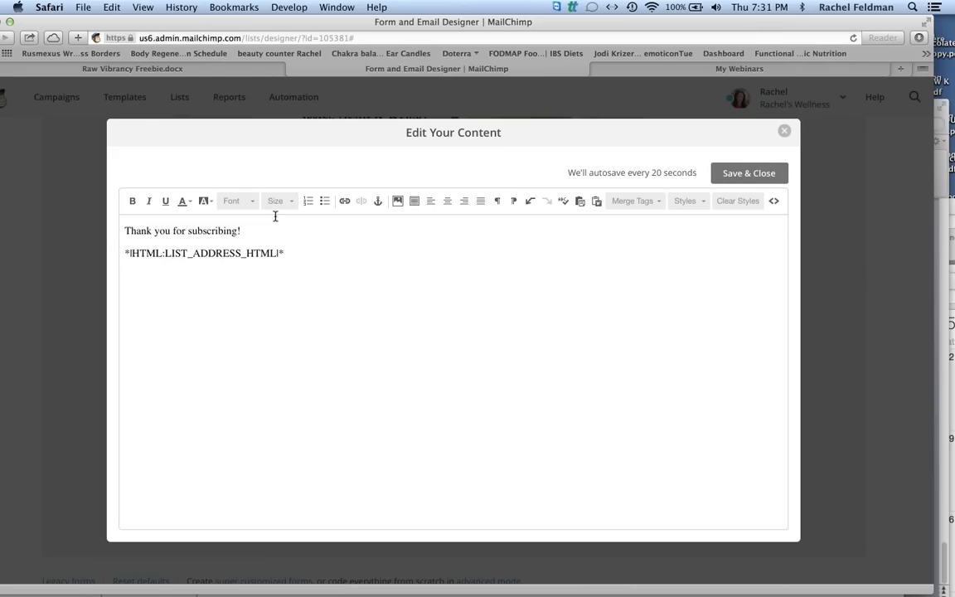
pyautogui.click(253, 201)
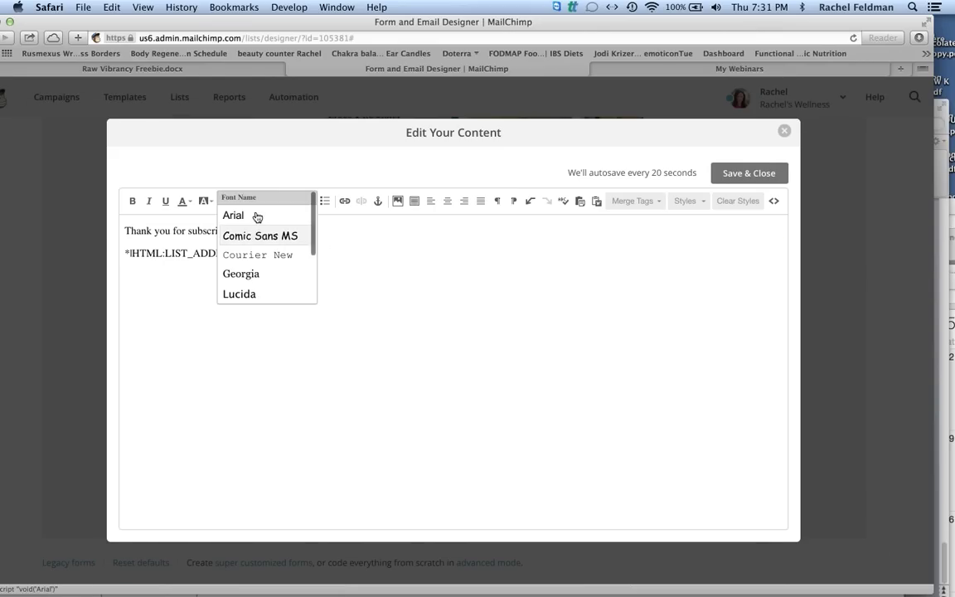
pyautogui.click(256, 216)
pyautogui.click(281, 202)
pyautogui.click(288, 252)
# Write 'Dear Friend,' and a paragraph about the e-guide, weight loss and healthy eating.
pyautogui.click(123, 229)
pyautogui.write('Dear ')
pyautogui.write('Friend,')
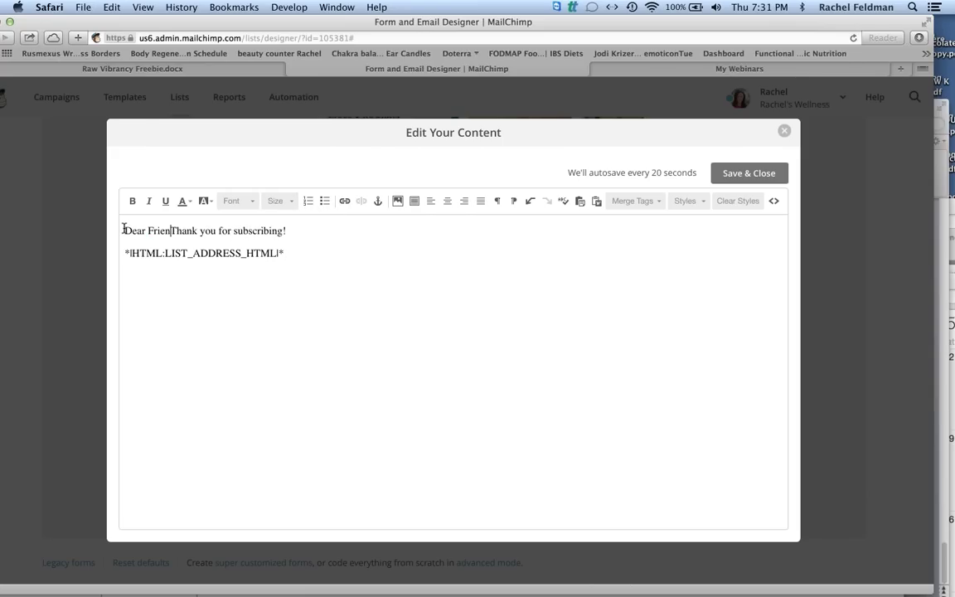
pyautogui.press('Return')
pyautogui.write('I am so excited')
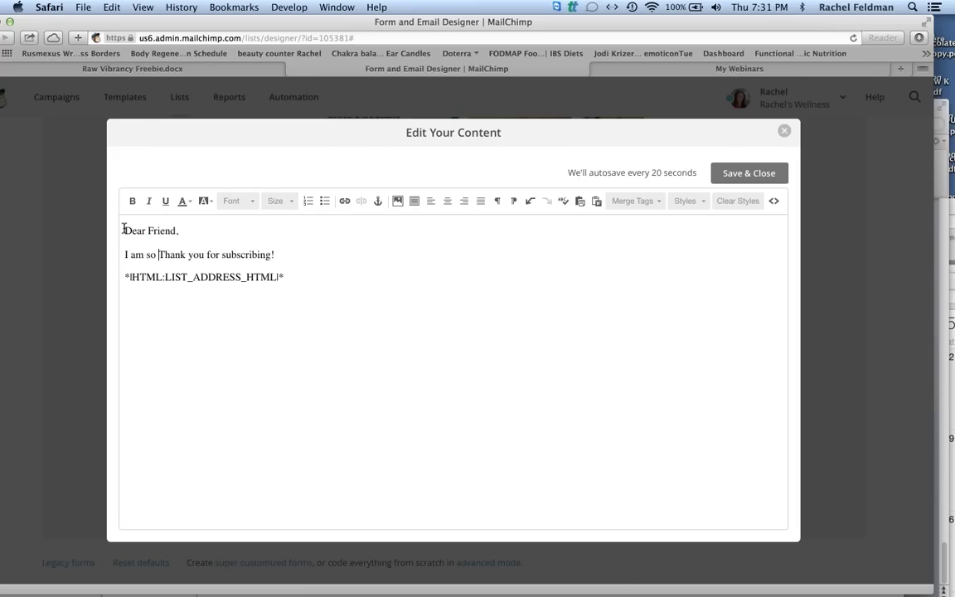
pyautogui.write(' you have ')
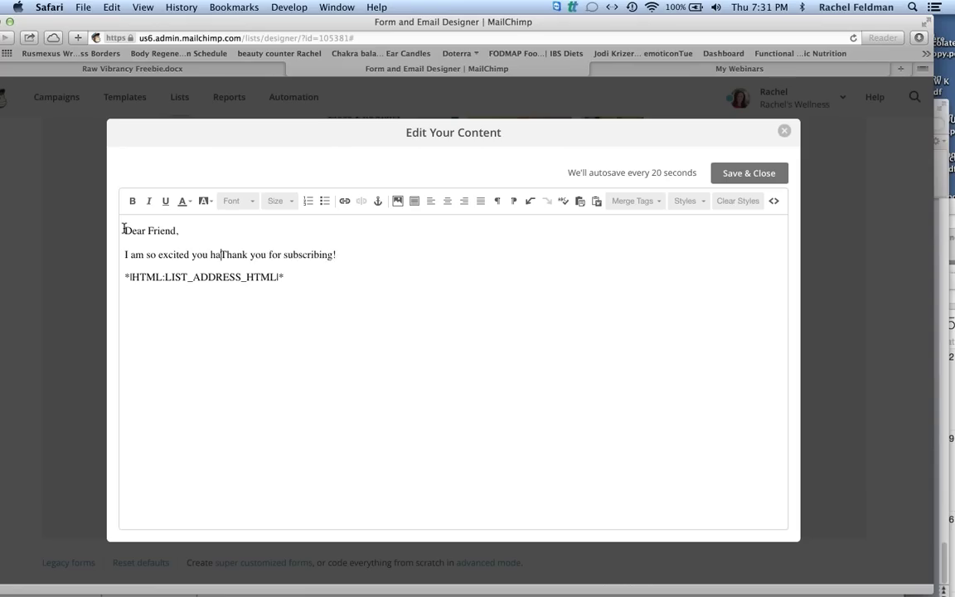
pyautogui.write('taken a hu')
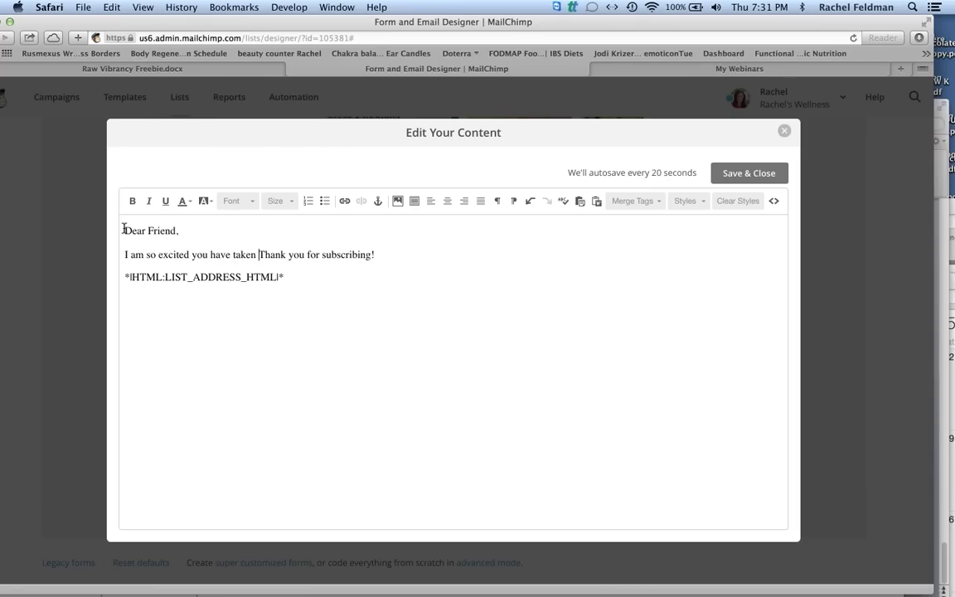
pyautogui.write('ge leap in')
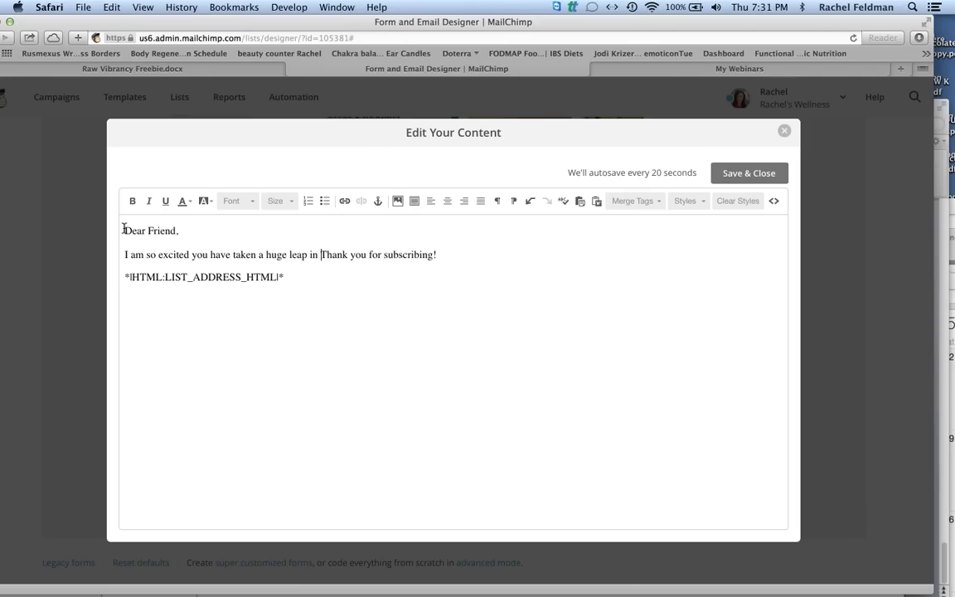
pyautogui.write(' your life by ')
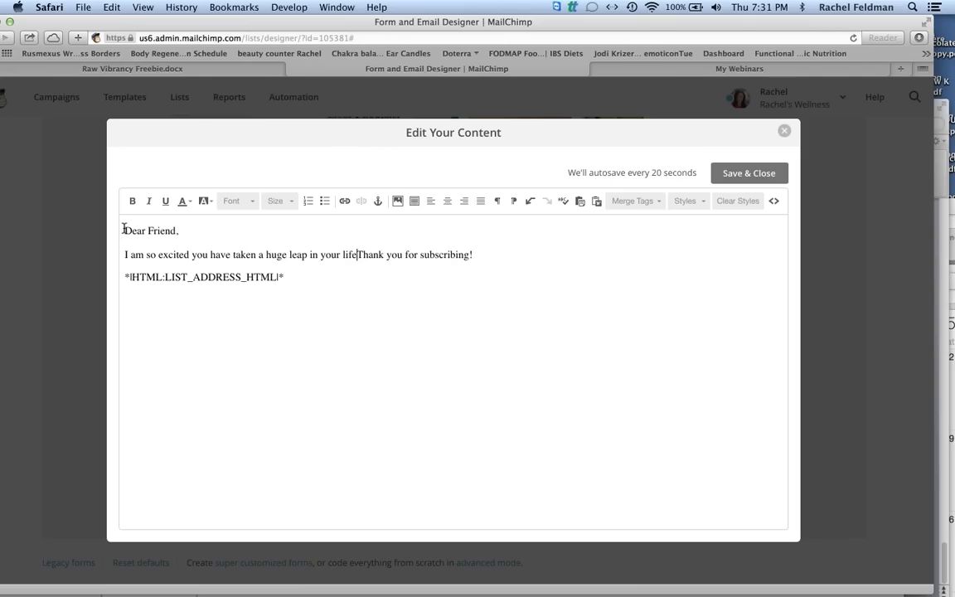
pyautogui.write('downloading this ')
pyautogui.write('awesome ')
pyautogui.write('e-guide')
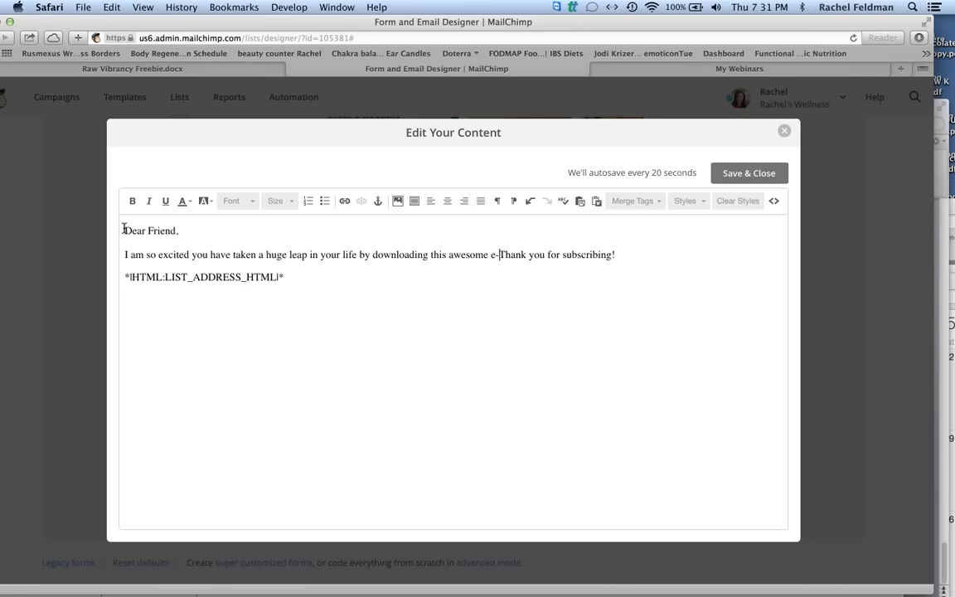
pyautogui.write('weight loss, ')
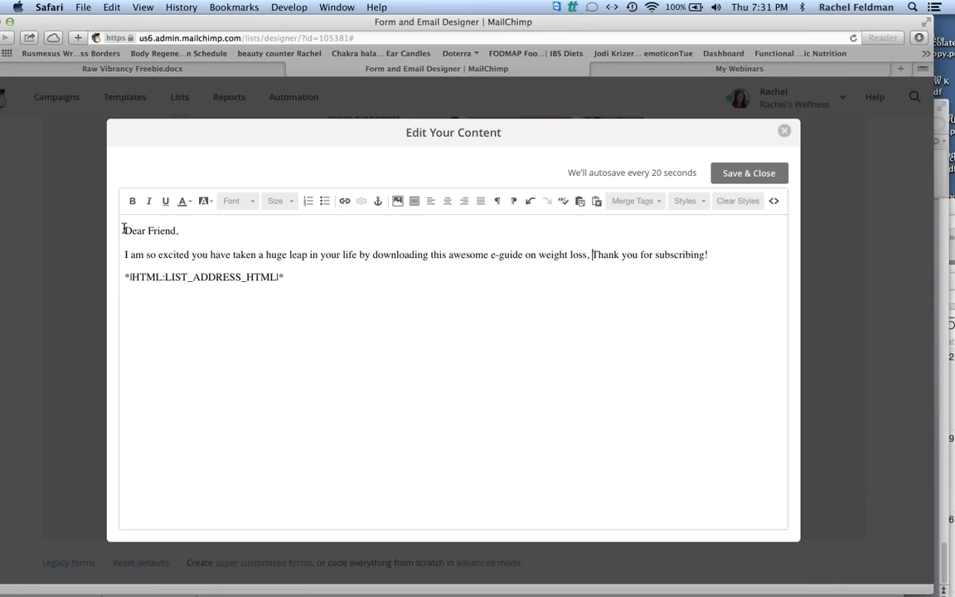
pyautogui.write('healthy eat')
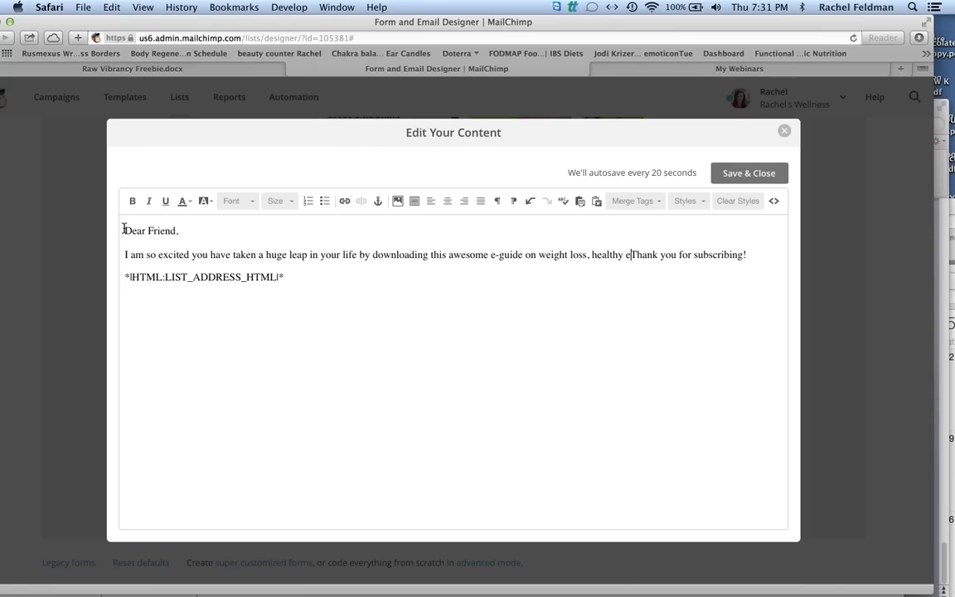
pyautogui.write('ing and givi')
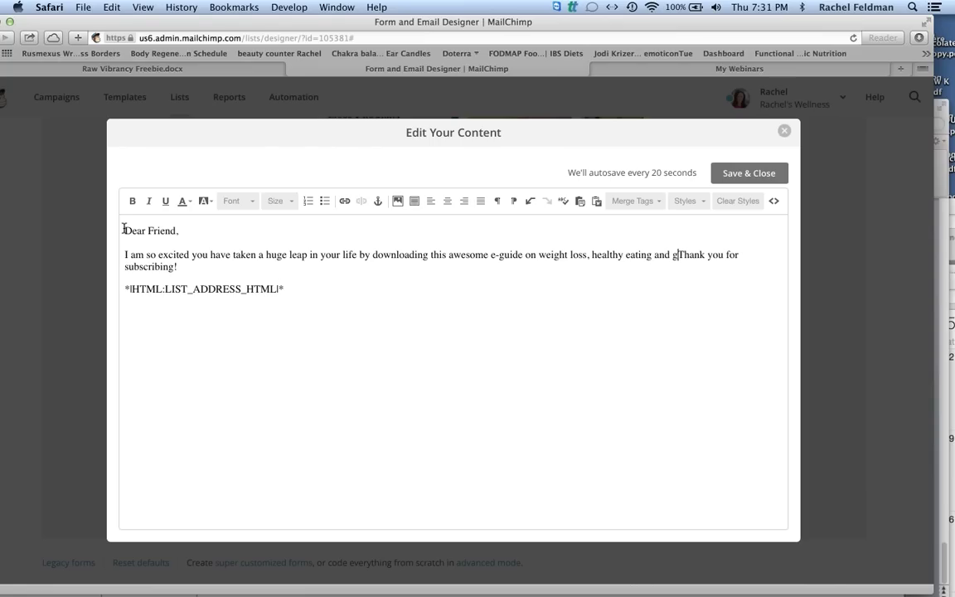
pyautogui.write('ng up the diet m')
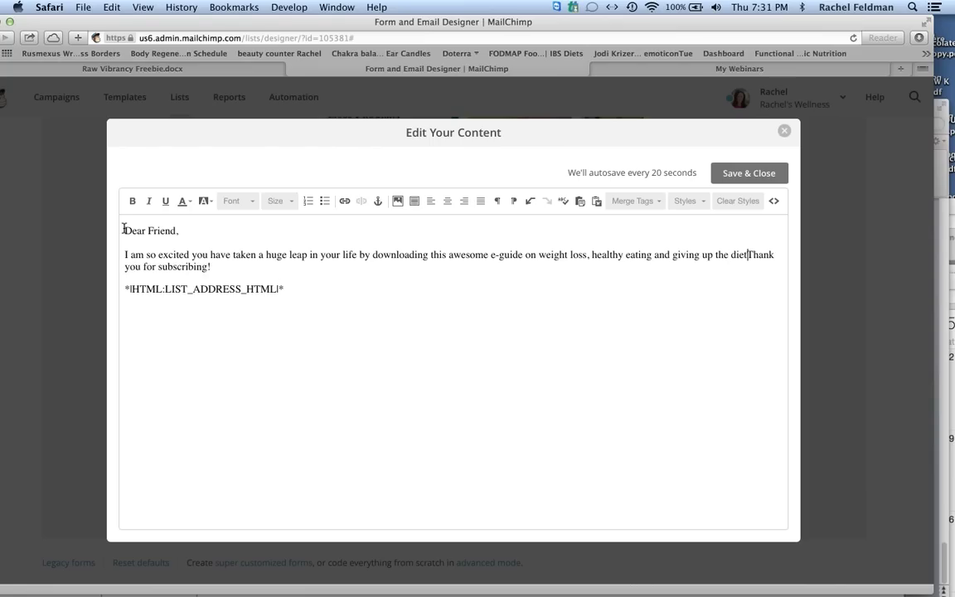
pyautogui.write('ay')
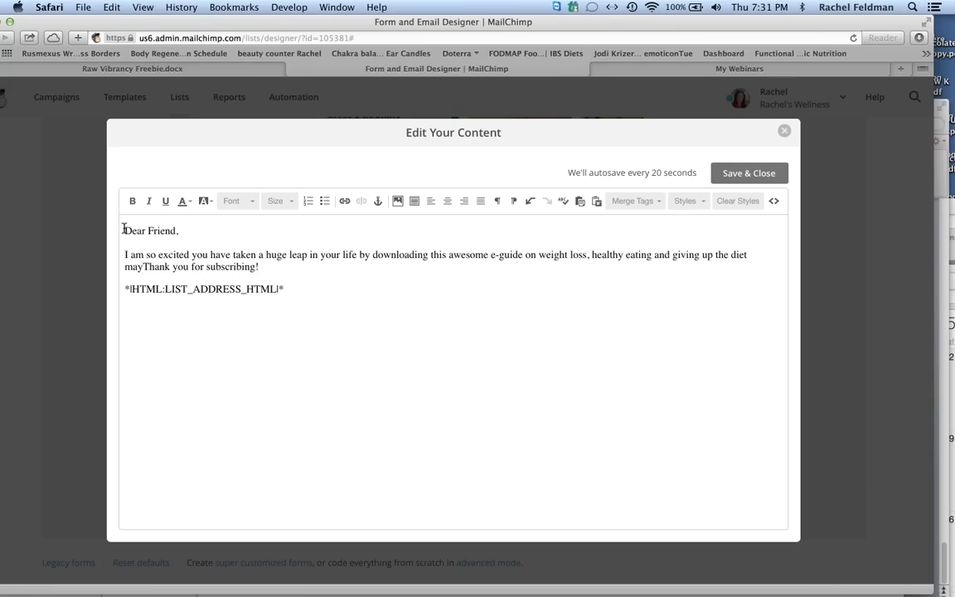
pyautogui.write('hem.')
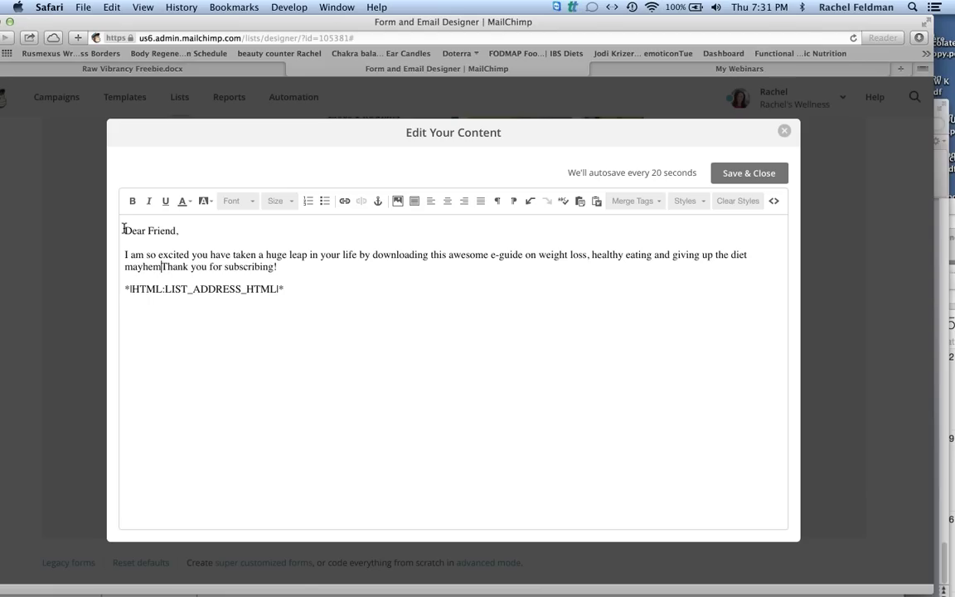
pyautogui.press('Return')
# Add the 24 hour detox and de-stress sentence, then a selected 'Click here to download.' line.
pyautogui.write('I will al')
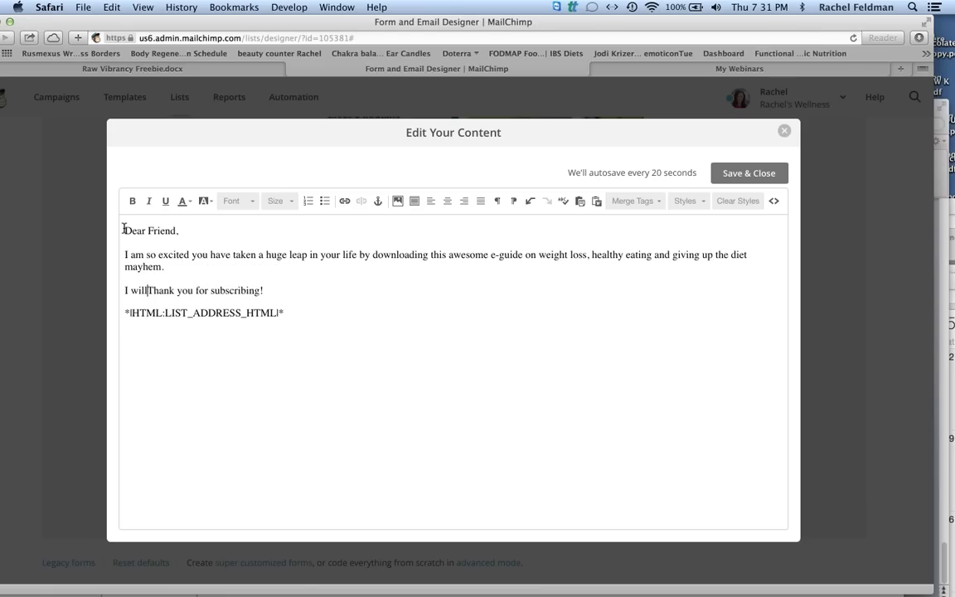
pyautogui.write('so be sharing ')
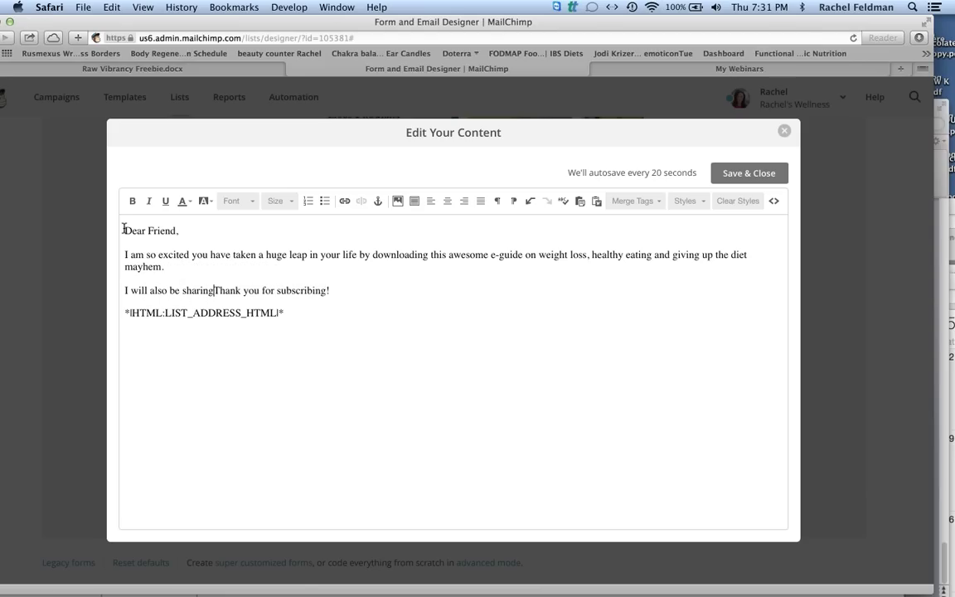
pyautogui.write('with you a simple ')
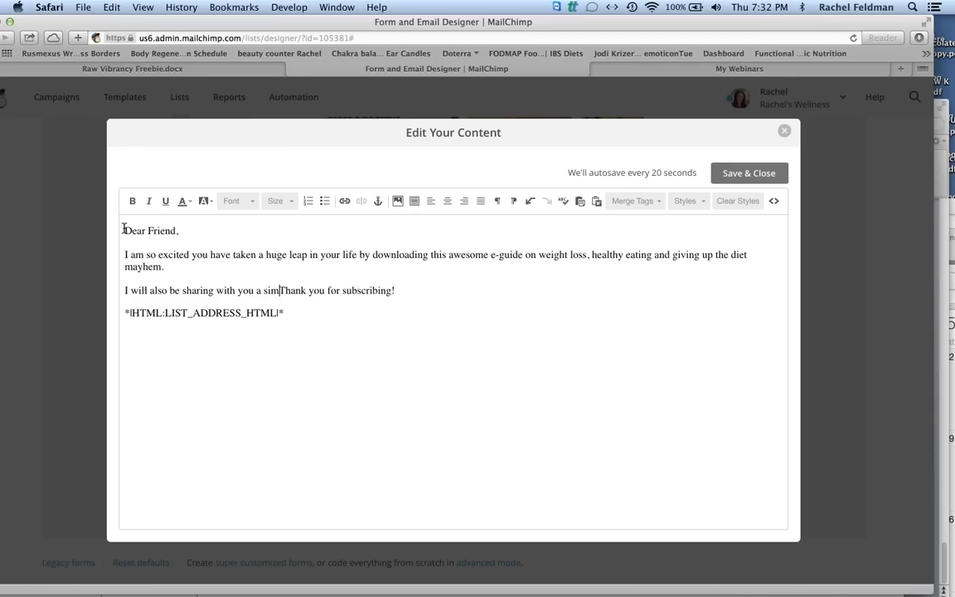
pyautogui.write('24 hour d')
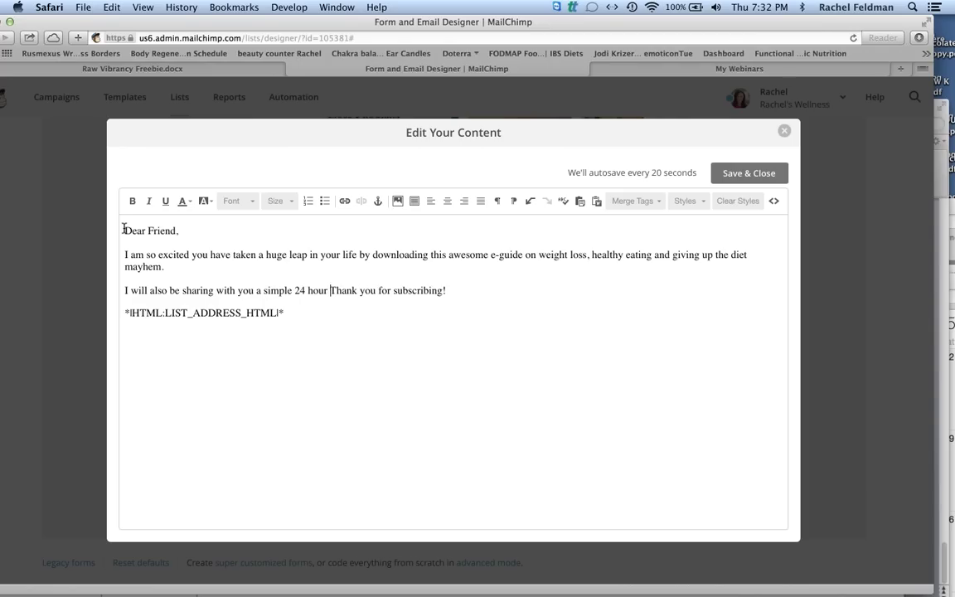
pyautogui.write('etox plus all the w')
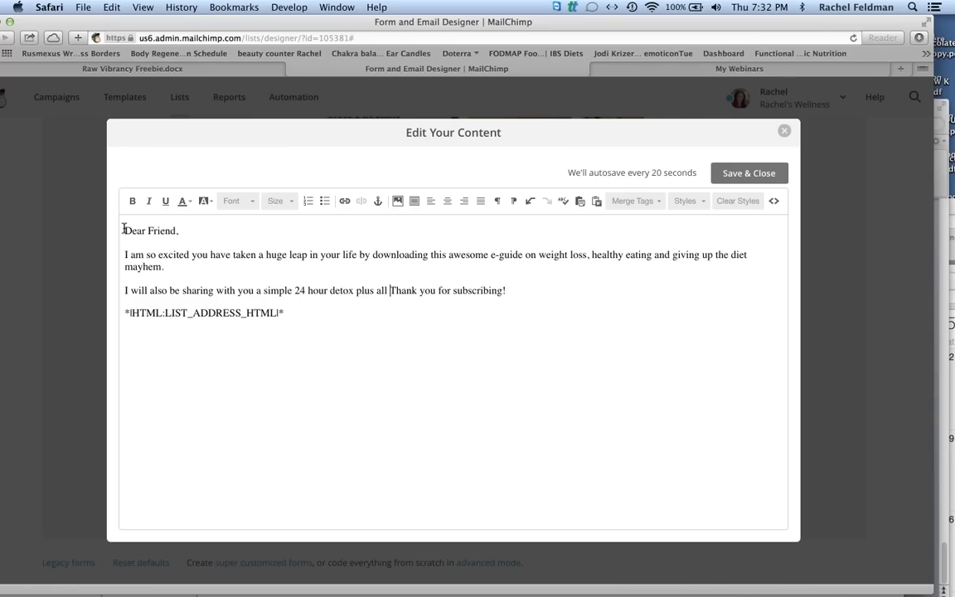
pyautogui.write('ays IO')
pyautogui.press('BackSpace')
pyautogui.press('BackSpace')
pyautogui.write('de-stress in this busy world.')
pyautogui.press('Return')
pyautogui.write('Click here to download.')
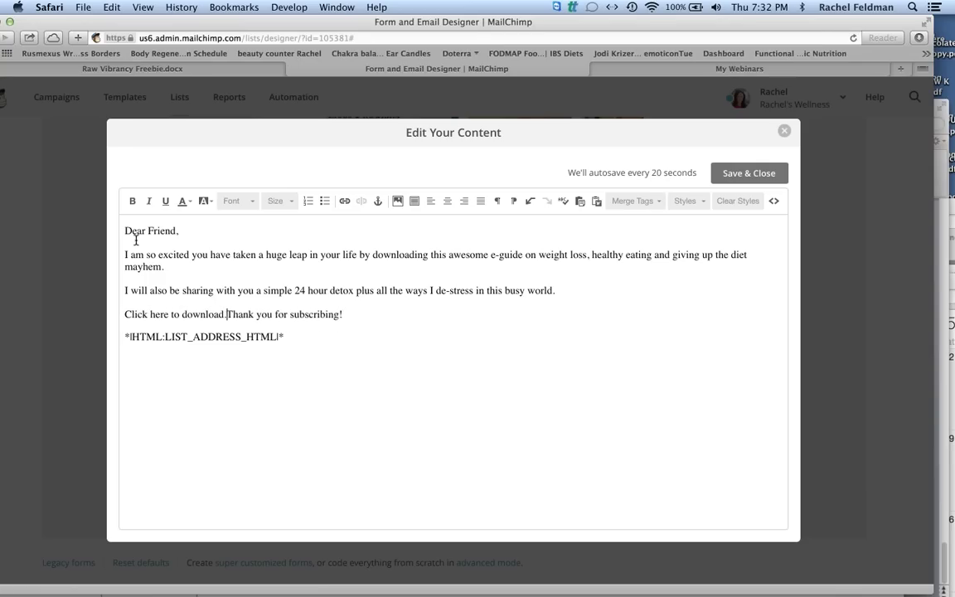
pyautogui.press('Return')
pyautogui.moveTo(239, 315); pyautogui.dragTo(123, 314)
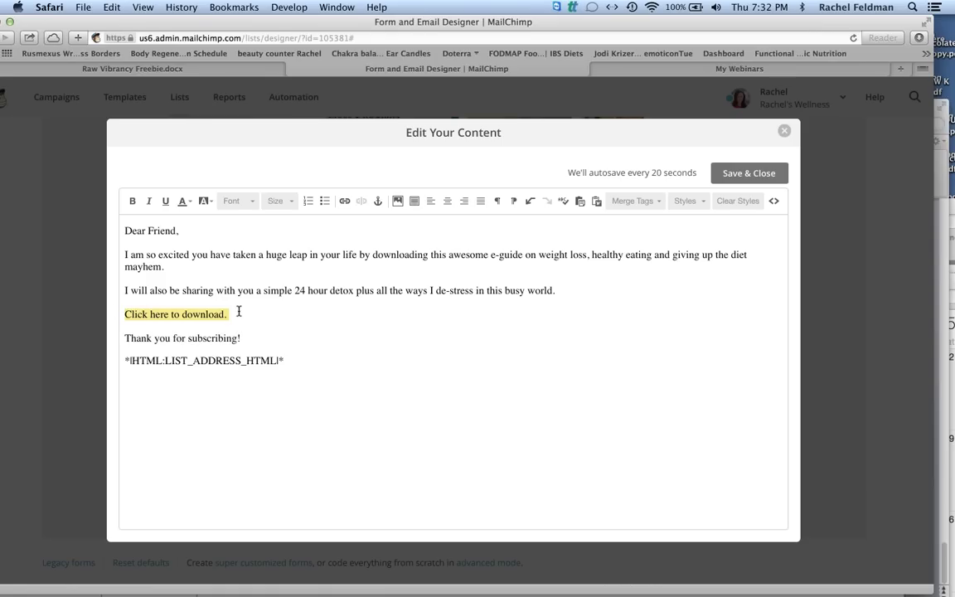
# Start a link on the selected line and copy the freebie PDF's Dropbox share link.
pyautogui.click(345, 202)
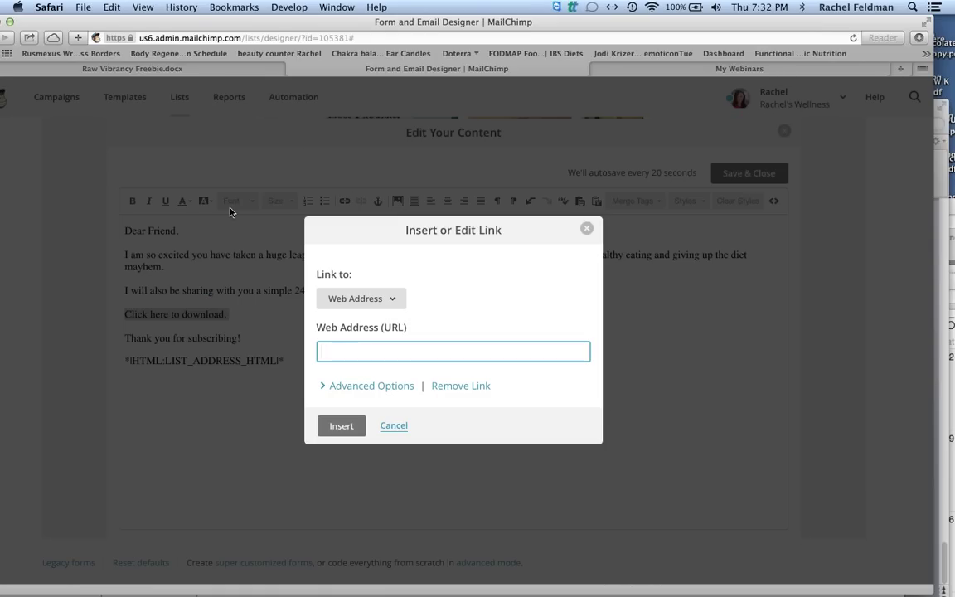
pyautogui.press('F11')
pyautogui.click(289, 7)
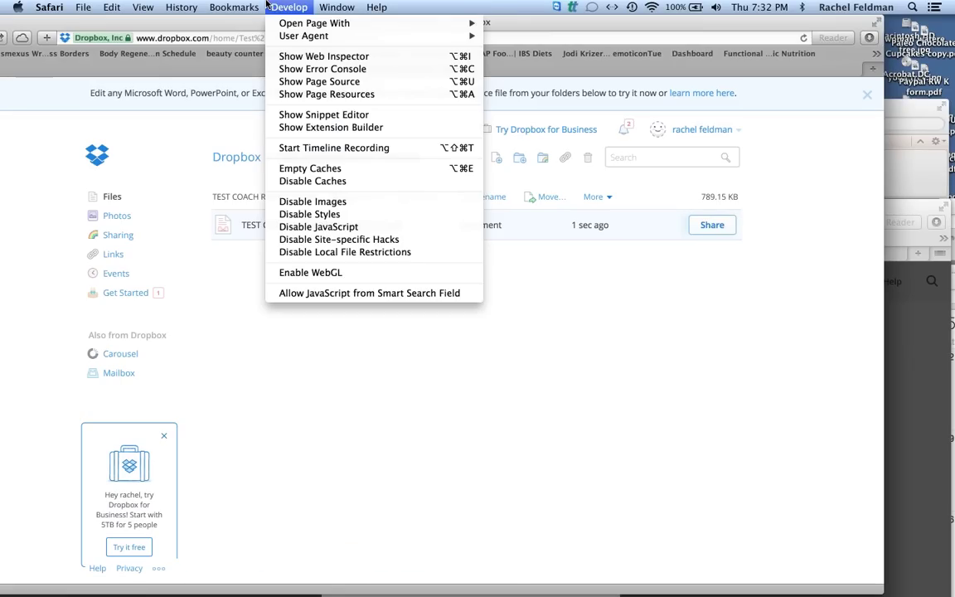
pyautogui.click(288, 6)
pyautogui.moveTo(279, 27); pyautogui.dragTo(222, 28)
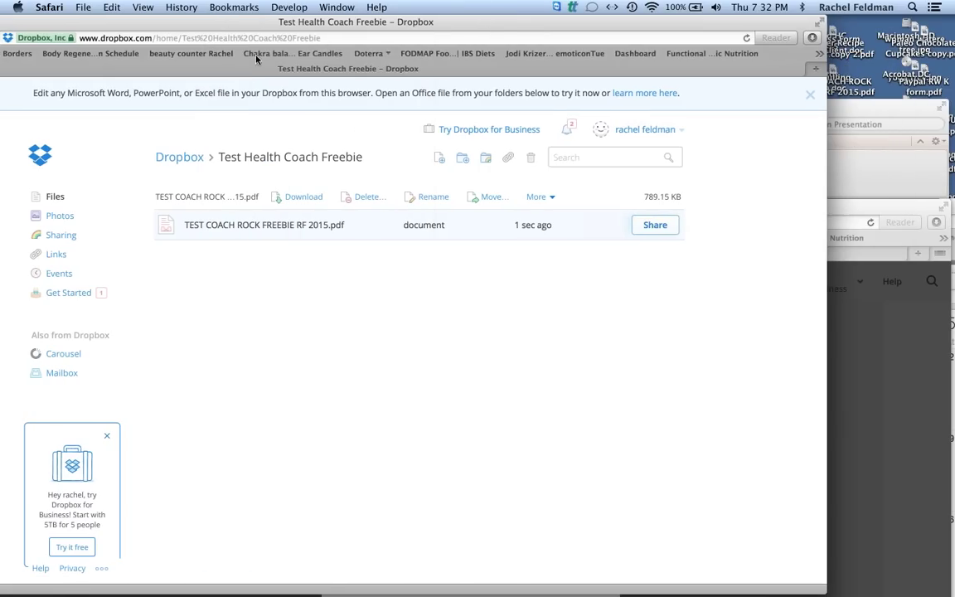
pyautogui.click(656, 228)
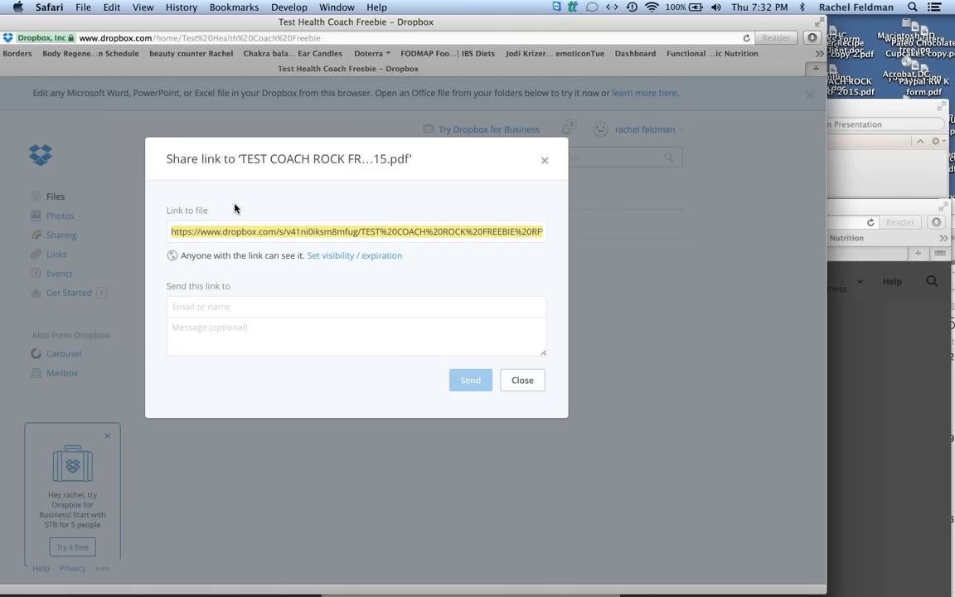
pyautogui.click(111, 7)
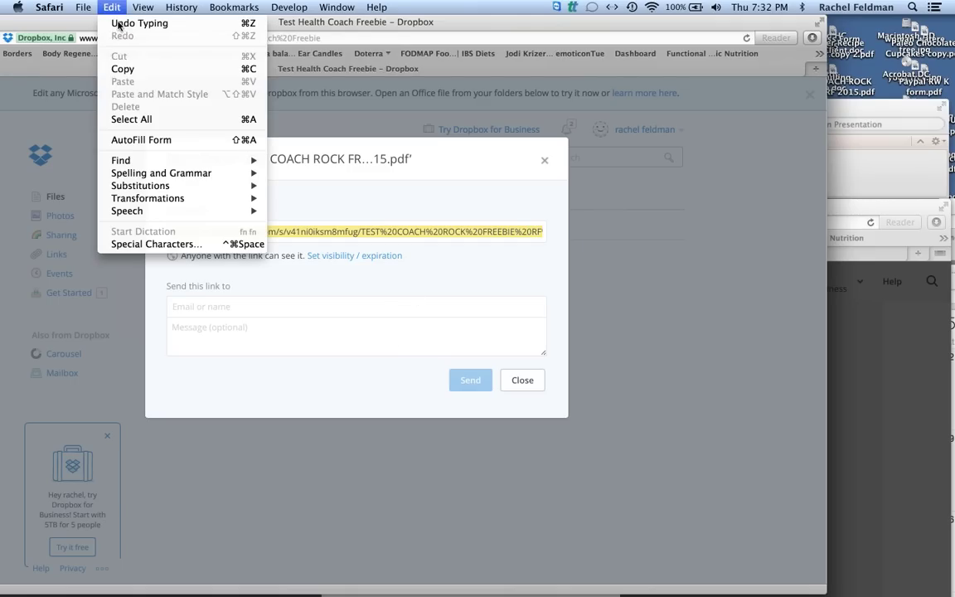
pyautogui.click(131, 70)
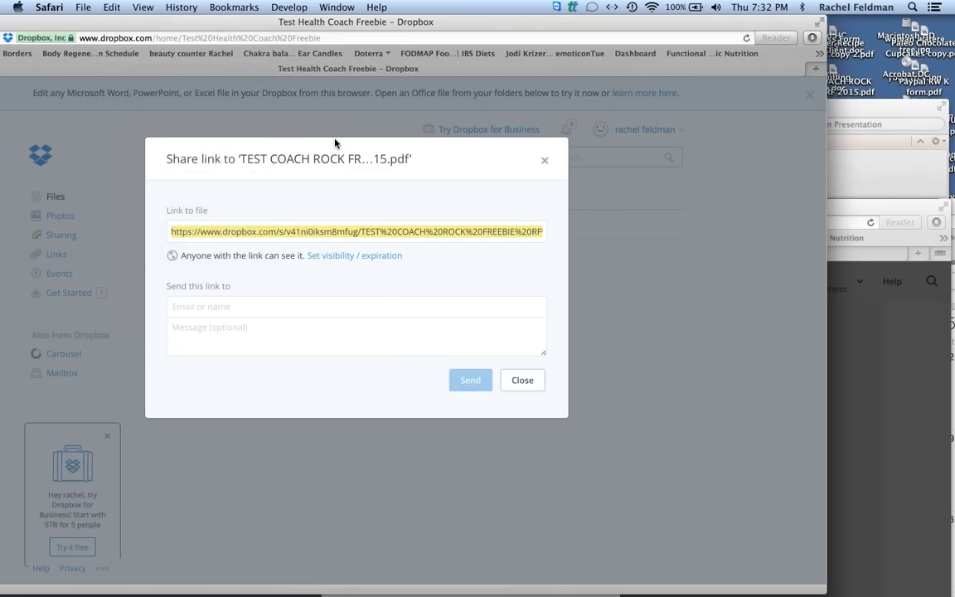
# Paste the Dropbox share link as the web address and insert it on 'Click here to download.'.
pyautogui.moveTo(182, 23); pyautogui.dragTo(301, 124)
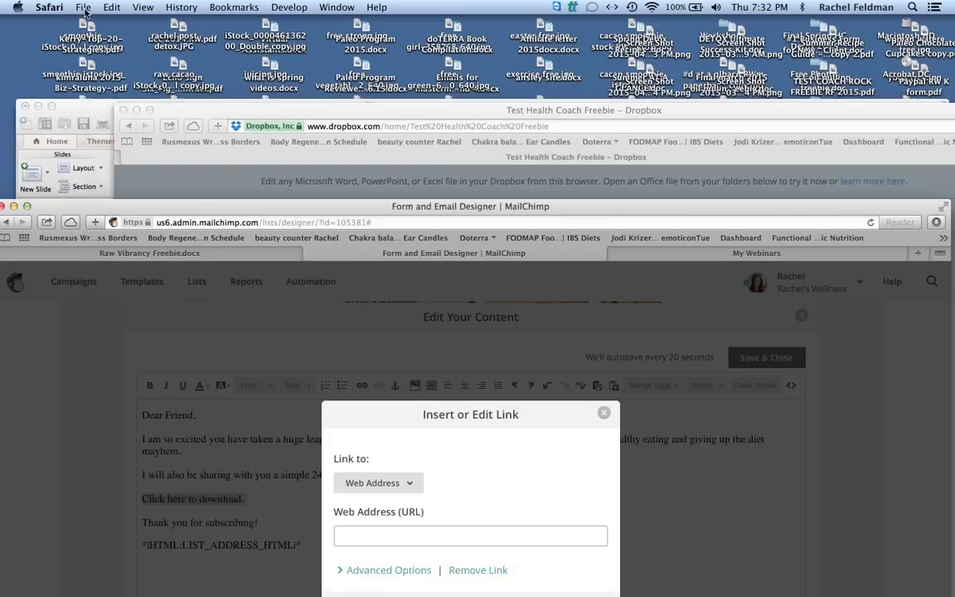
pyautogui.moveTo(80, 208); pyautogui.dragTo(81, 23)
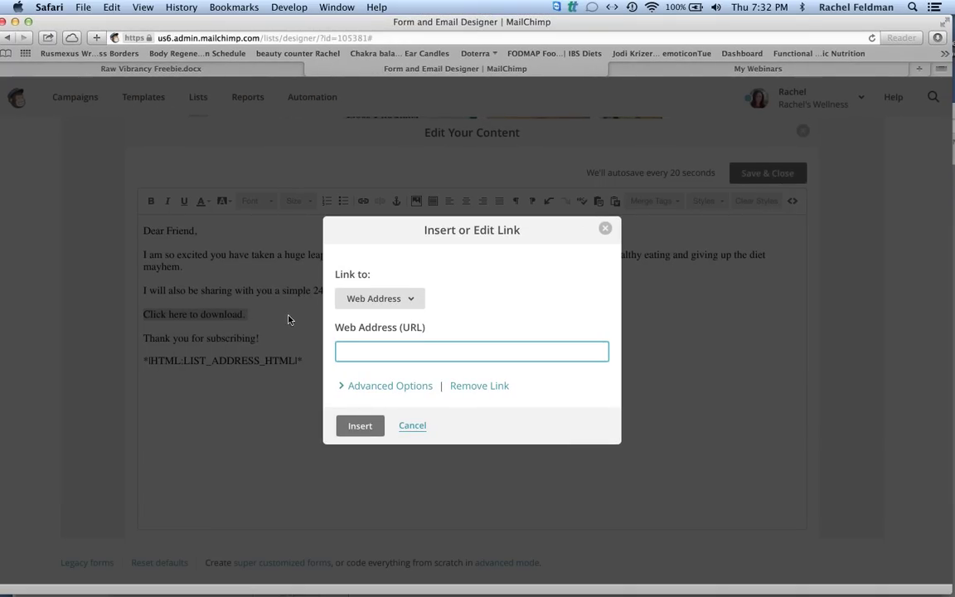
pyautogui.click(112, 7)
pyautogui.press('super+v')
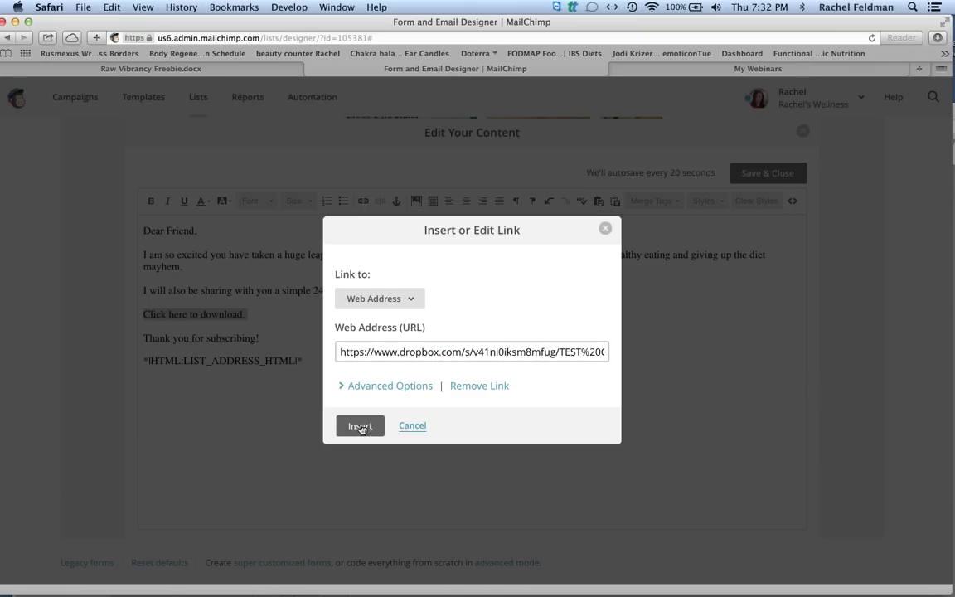
pyautogui.click(359, 426)
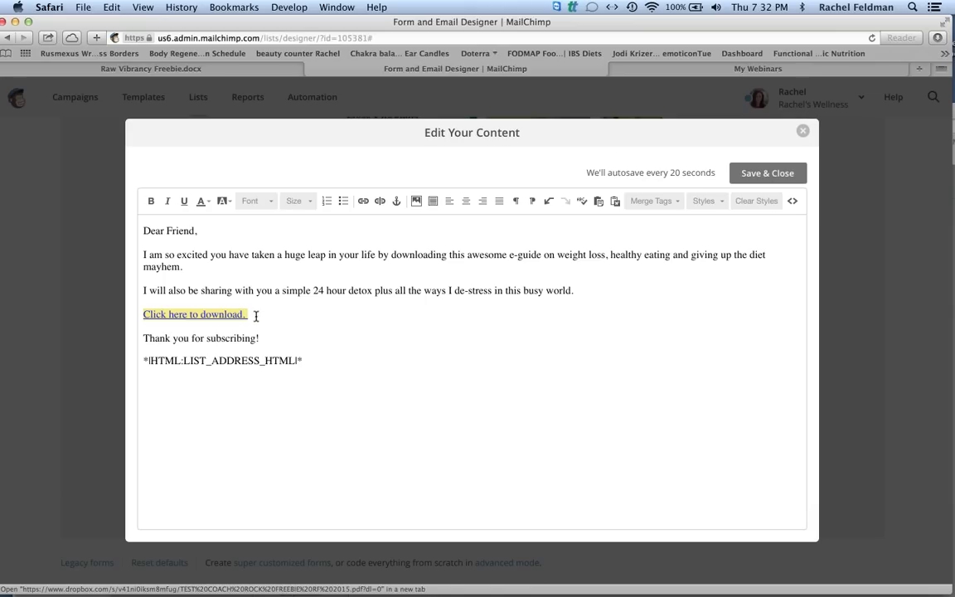
# Reopen the link settings on 'here' to verify them, then close without changes.
pyautogui.doubleClick(182, 313)
pyautogui.press('super+k')
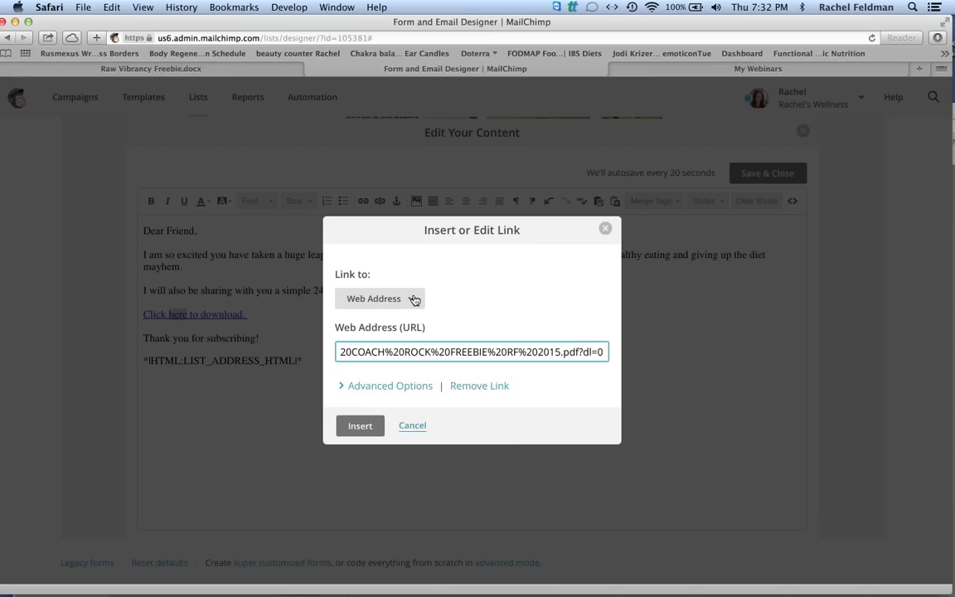
pyautogui.click(406, 299)
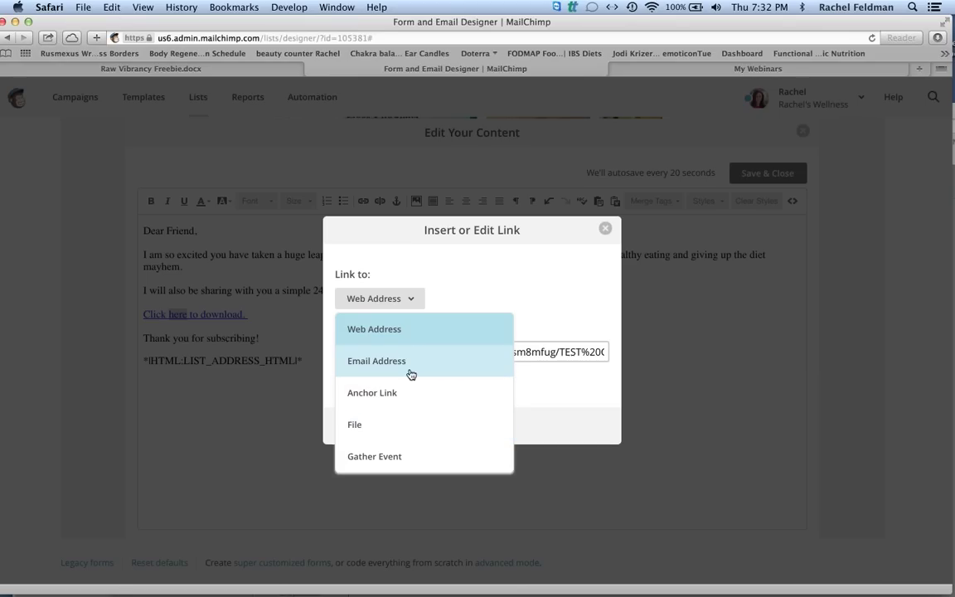
pyautogui.click(604, 230)
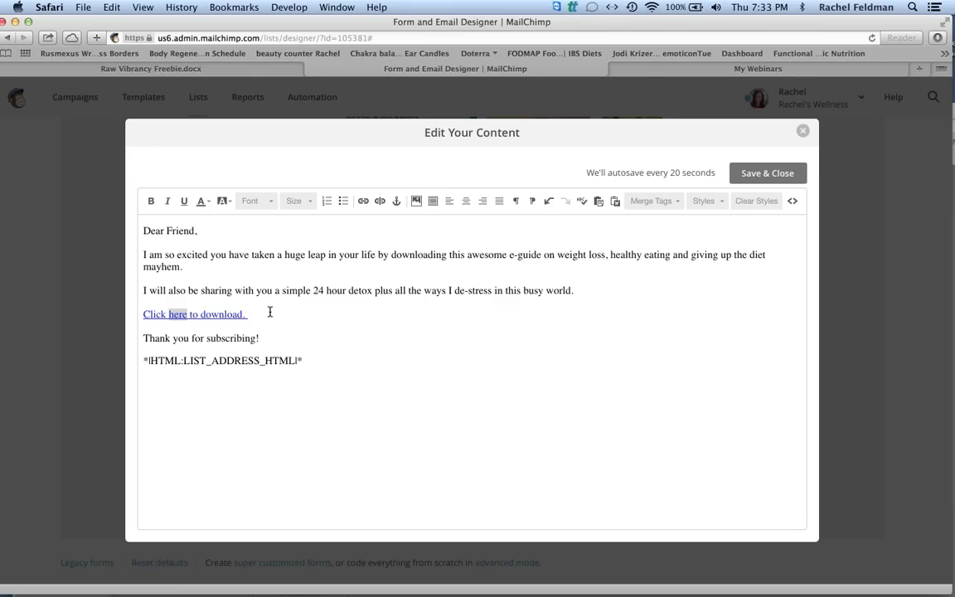
# Add the closing line 'It has been a true pleasure…' and a 'With love,' sign-off below the link.
pyautogui.press('Return')
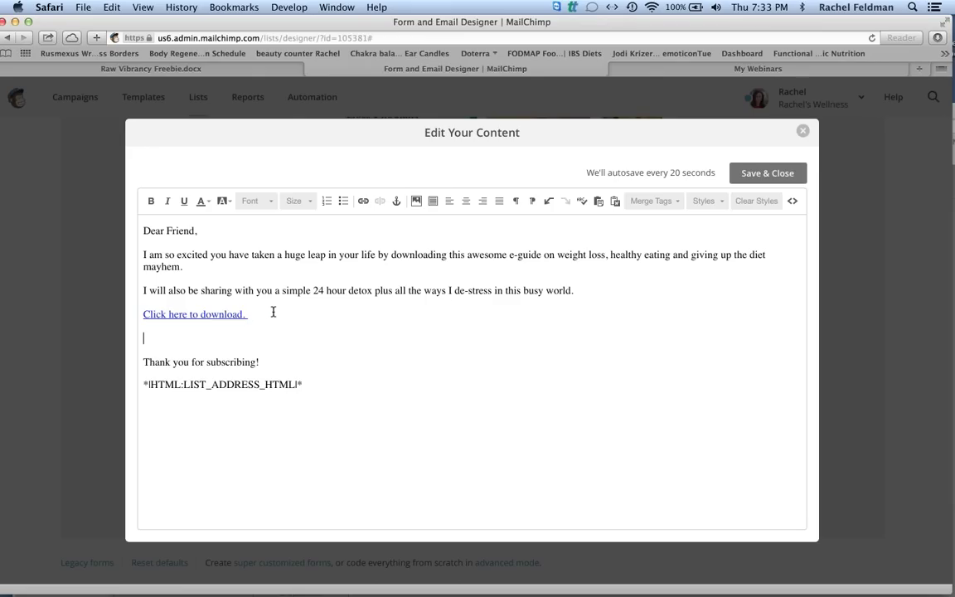
pyautogui.write('It has been a true pleasure ')
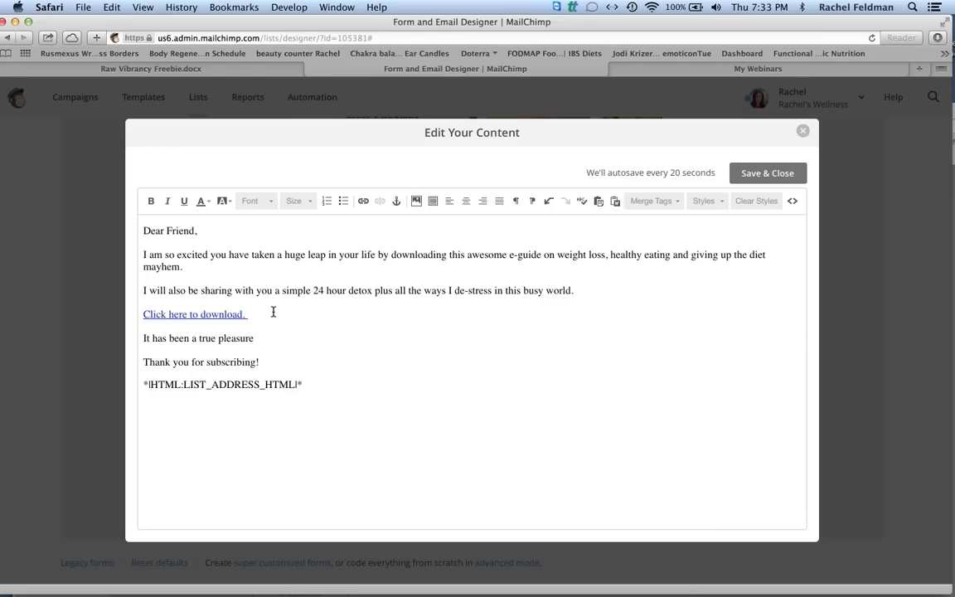
pyautogui.write('and I look forward to getting to ki')
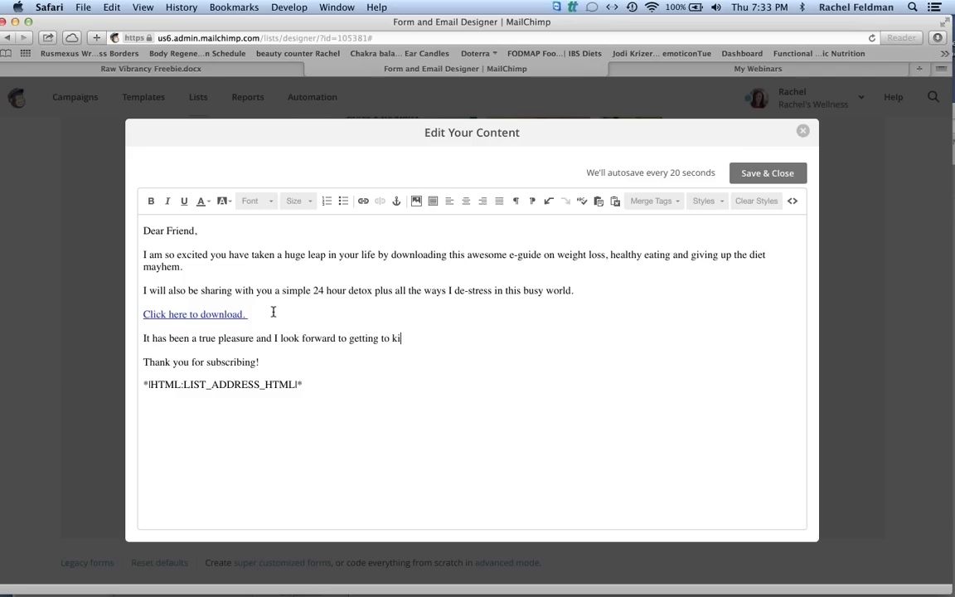
pyautogui.press('BackSpace')
pyautogui.write('now you.')
pyautogui.press('Return')
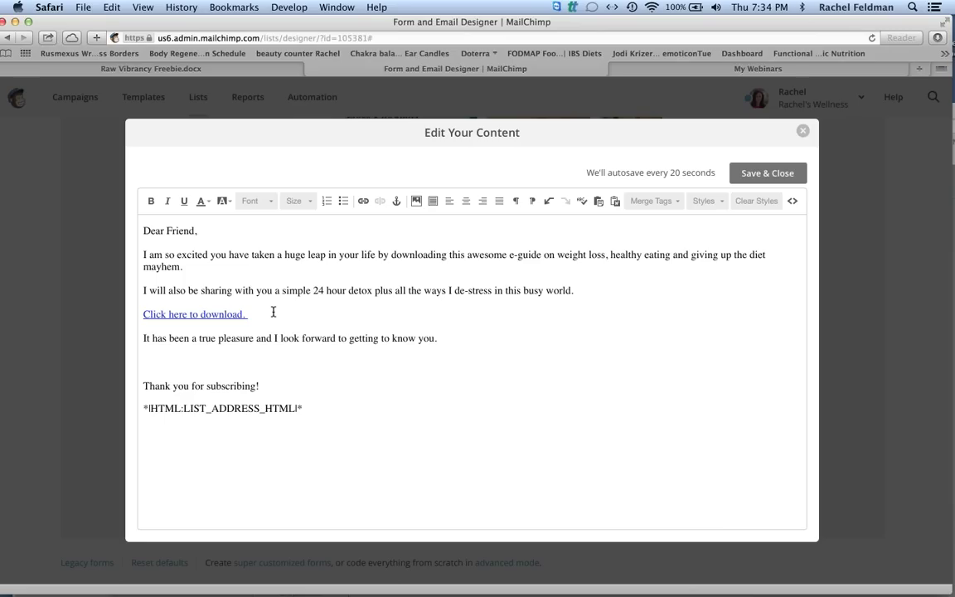
pyautogui.write('With love,')
pyautogui.press('Return')
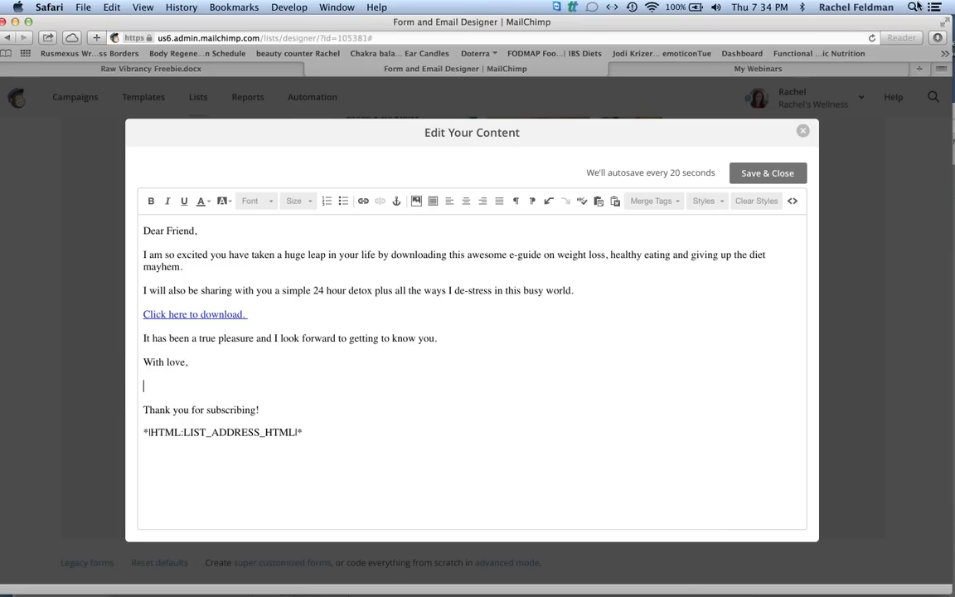
pyautogui.press('super+space')
# Open the bio document in Word and copy its paragraph and photo.
pyautogui.write('bio')
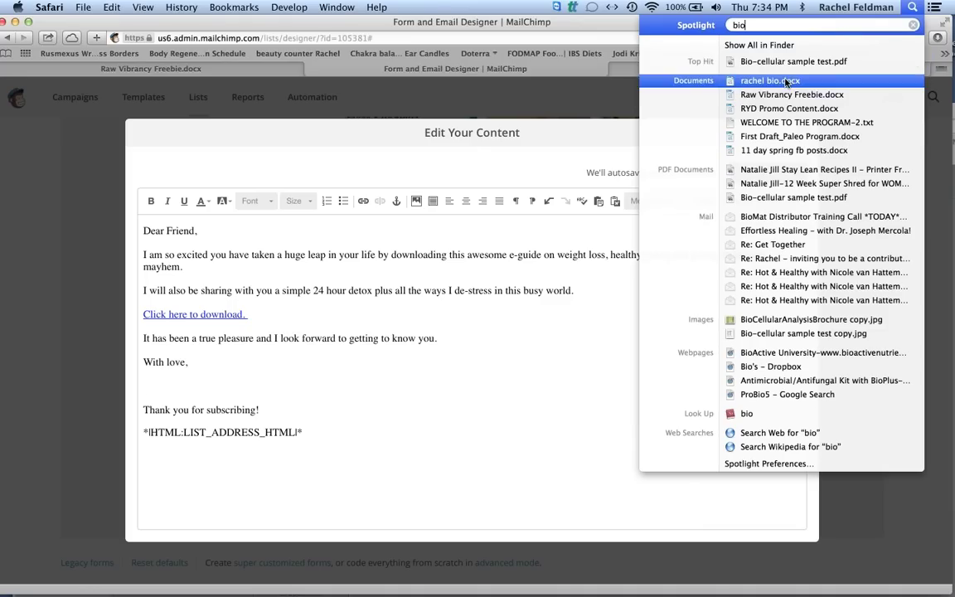
pyautogui.click(785, 81)
pyautogui.moveTo(412, 426); pyautogui.dragTo(432, 441)
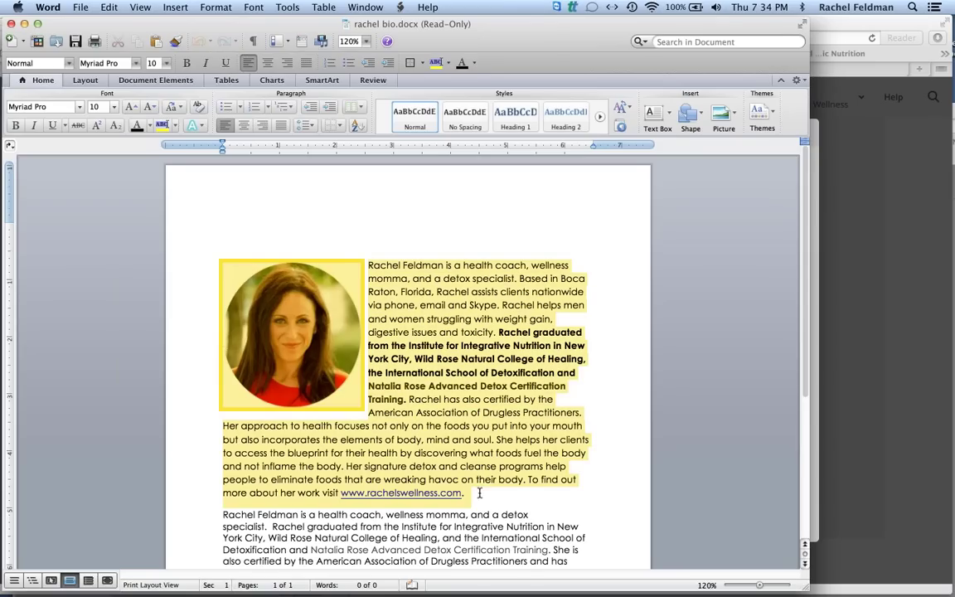
pyautogui.click(101, 6)
pyautogui.click(112, 73)
# Paste the bio below 'With love,' and delete the empty photo box.
pyautogui.press('super+Tab')
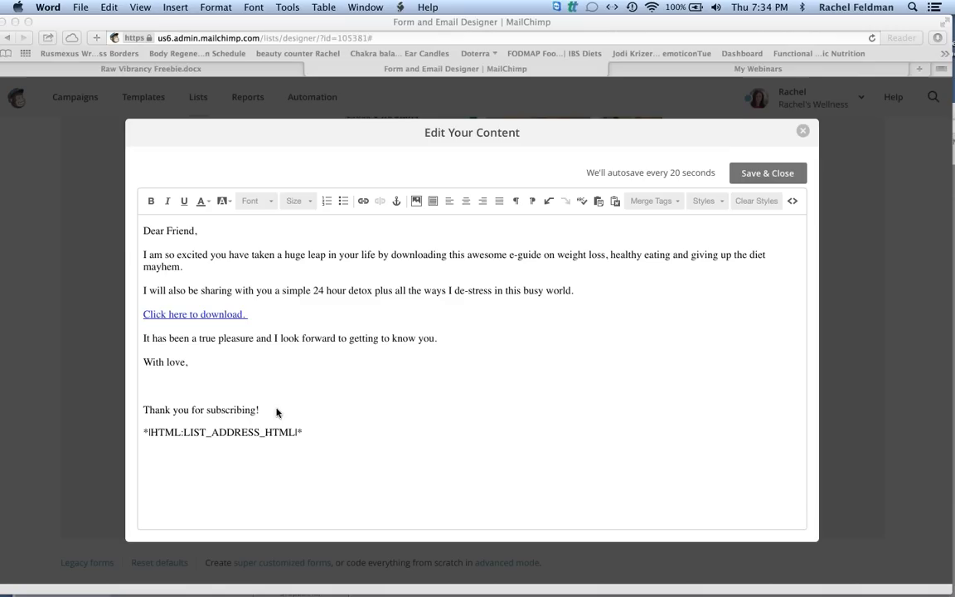
pyautogui.press('Return')
pyautogui.click(111, 7)
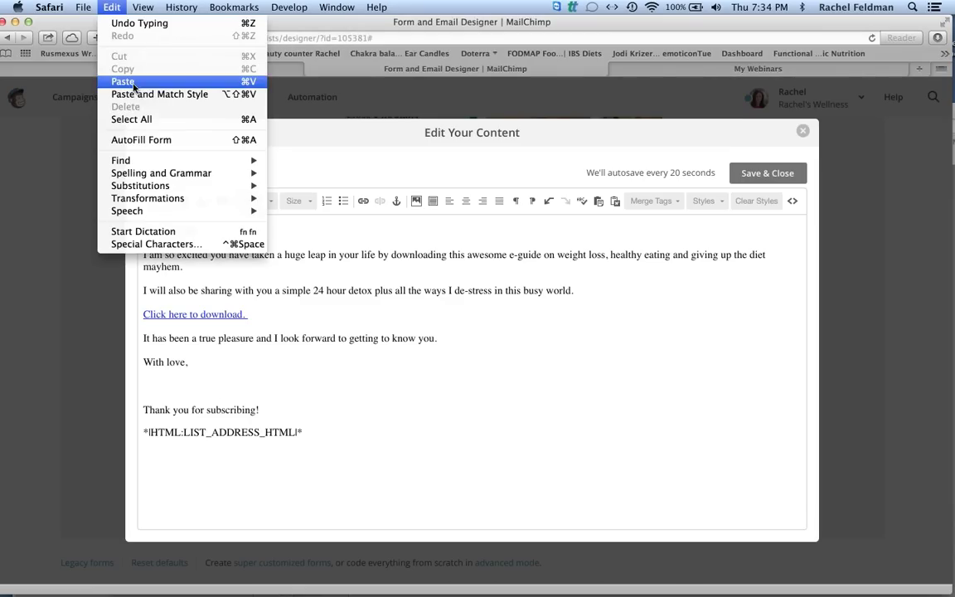
pyautogui.click(124, 82)
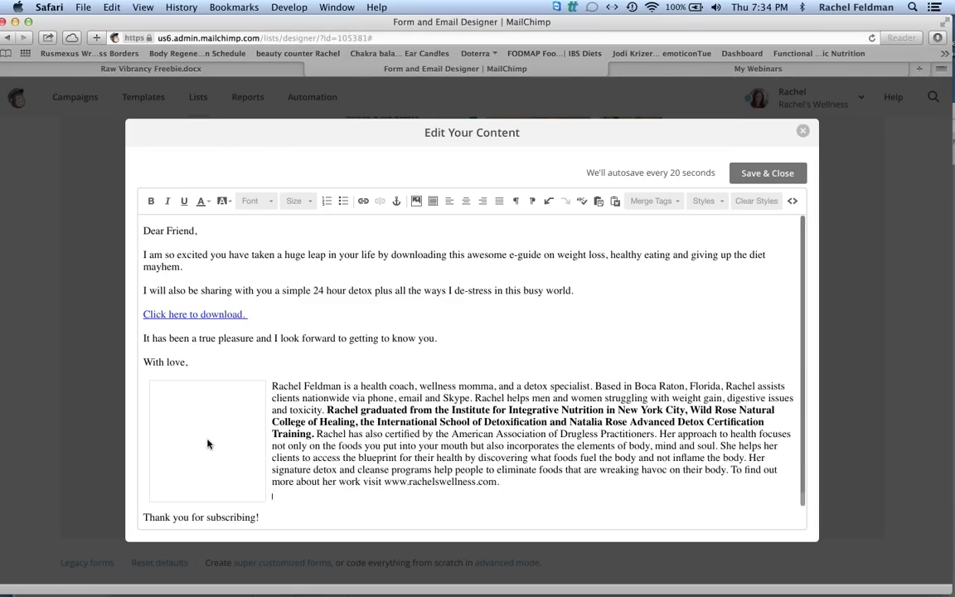
pyautogui.click(207, 445)
pyautogui.press('Delete')
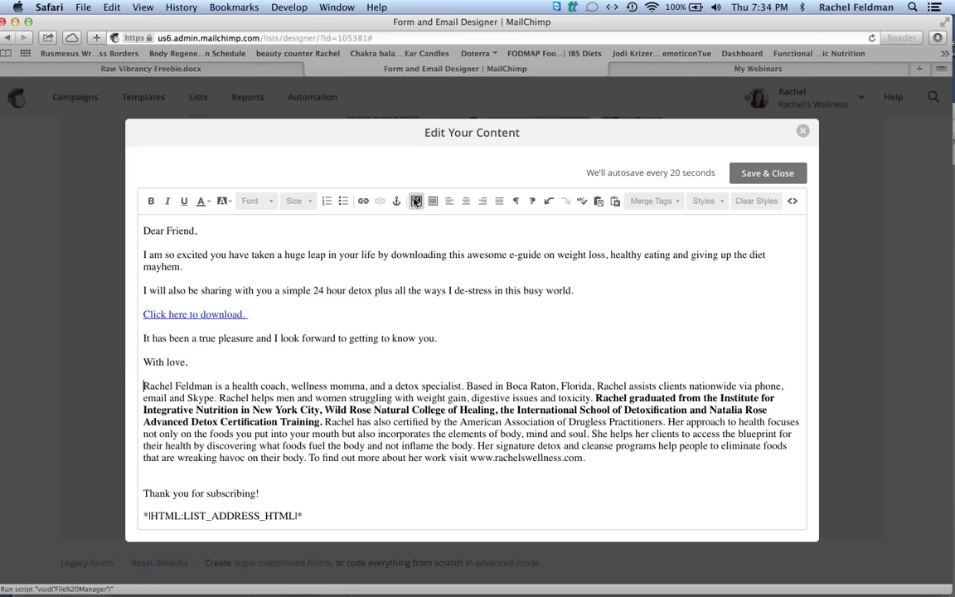
pyautogui.hotkey('ctrl', 'Right')
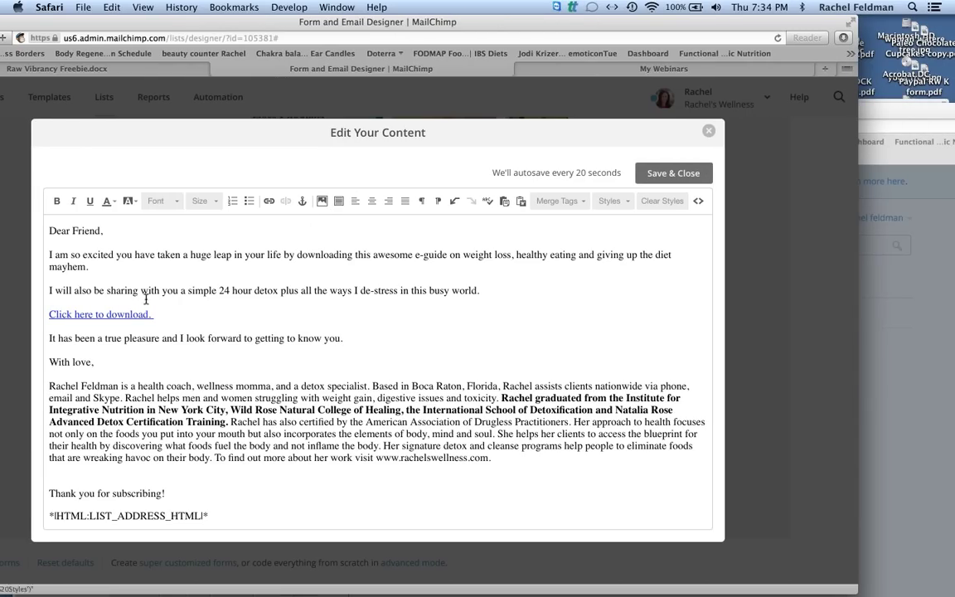
# Make the 'Dear Friend,' greeting green and bold.
pyautogui.moveTo(47, 232); pyautogui.dragTo(121, 234)
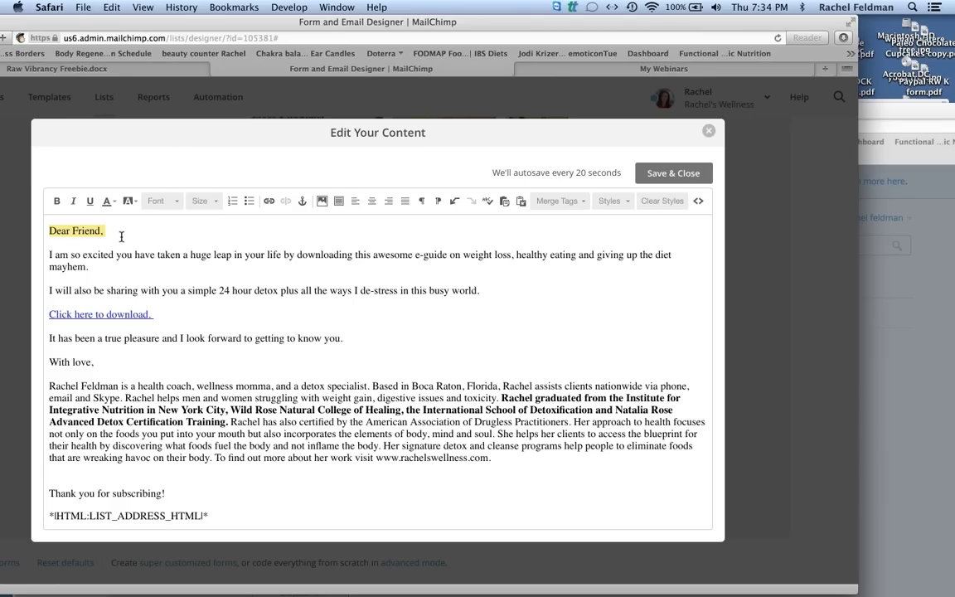
pyautogui.click(114, 202)
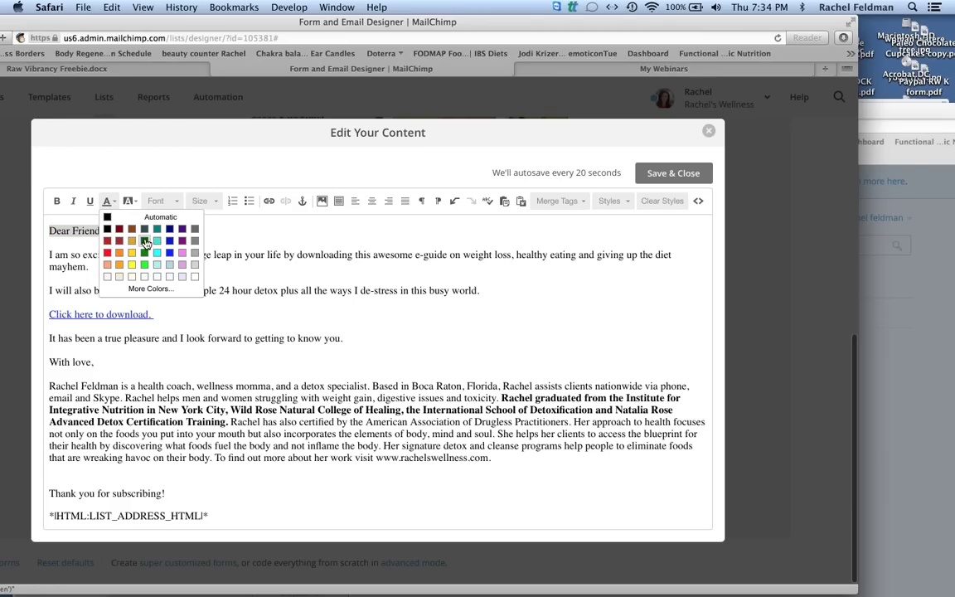
pyautogui.click(145, 241)
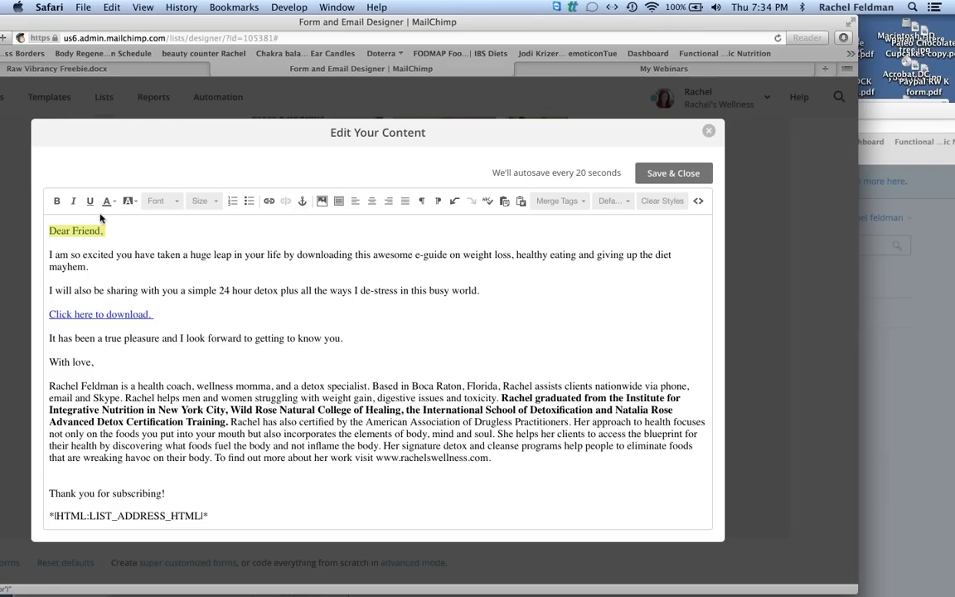
pyautogui.click(57, 202)
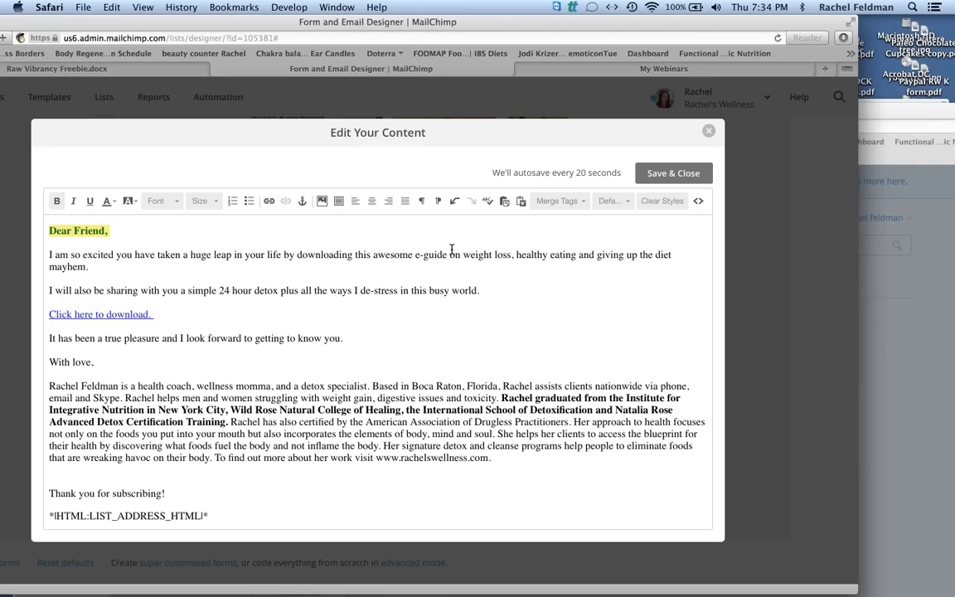
# Set the 'Click here to download.' link text to size 24.
pyautogui.moveTo(158, 315); pyautogui.dragTo(33, 312)
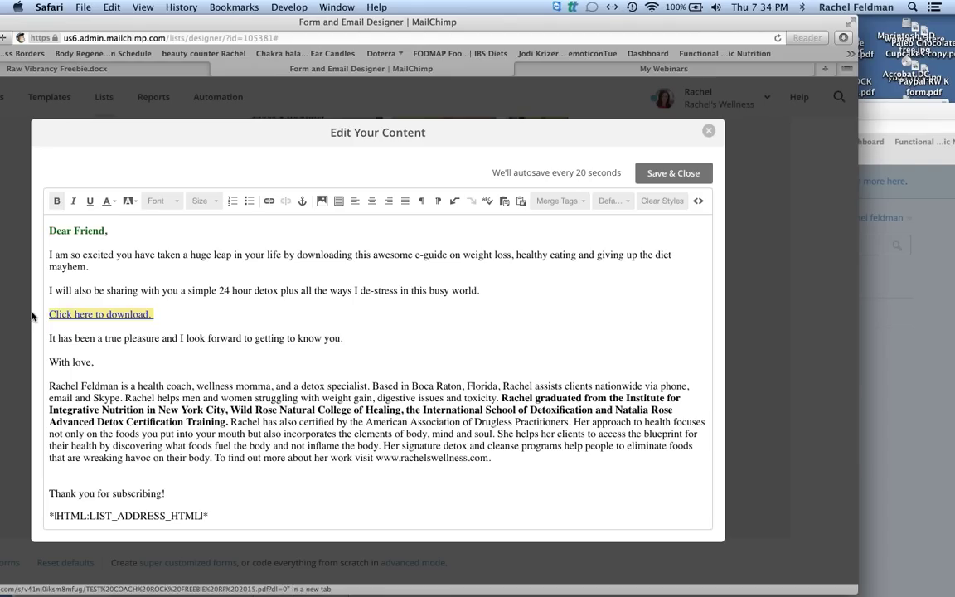
pyautogui.click(215, 205)
pyautogui.click(224, 288)
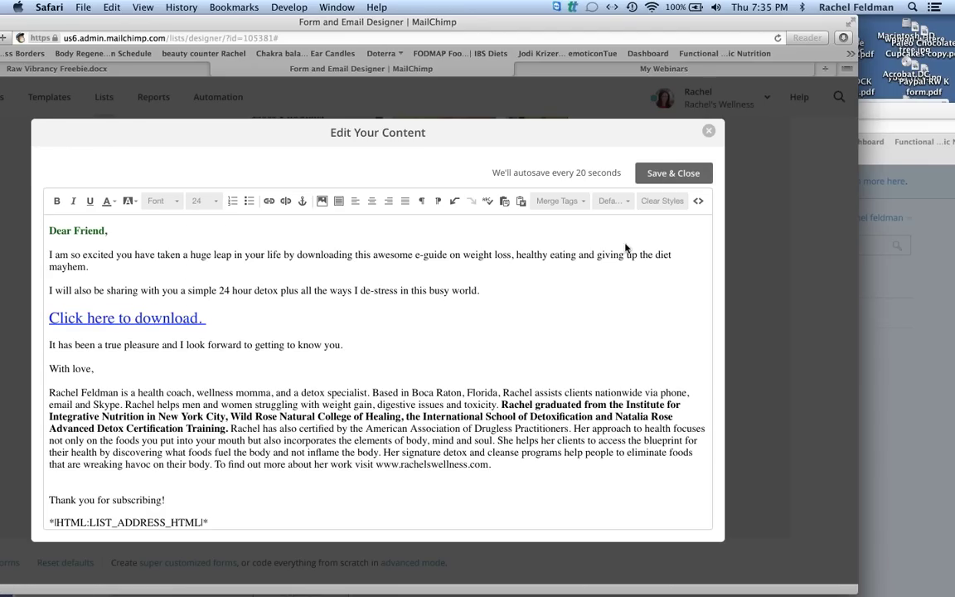
# Copy the entire thank-you message and save the page.
pyautogui.moveTo(166, 499); pyautogui.dragTo(108, 6)
pyautogui.click(108, 6)
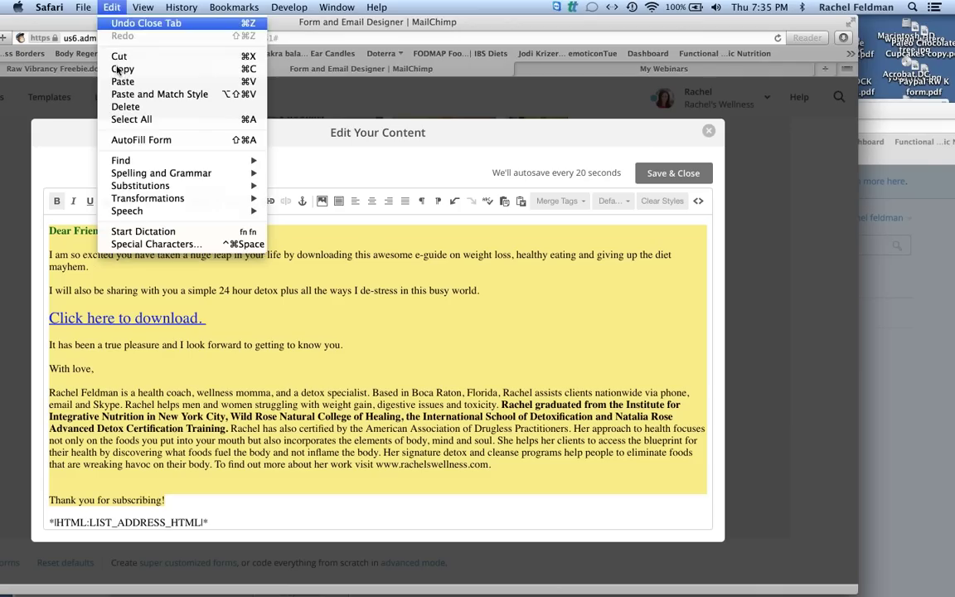
pyautogui.click(108, 65)
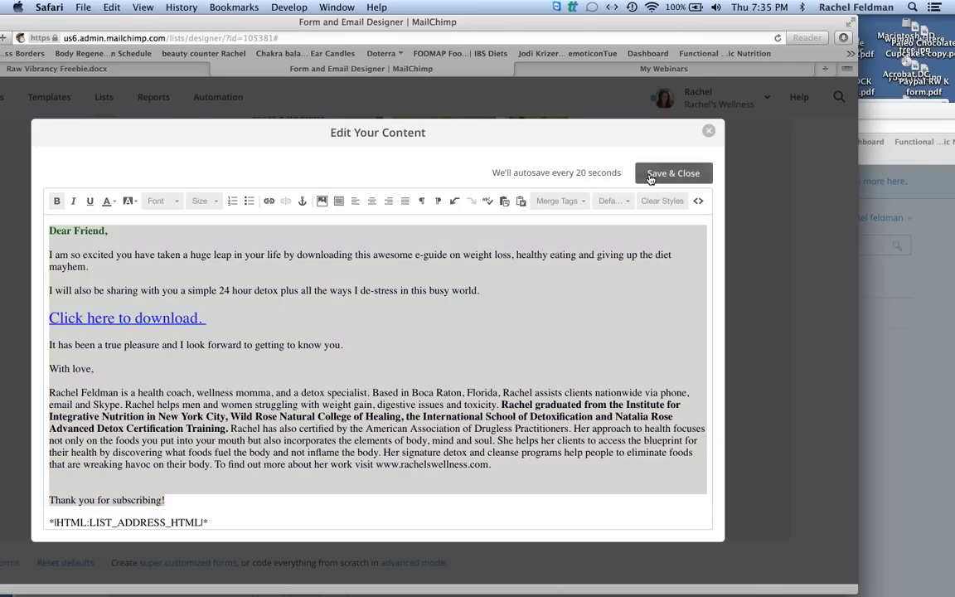
pyautogui.click(650, 176)
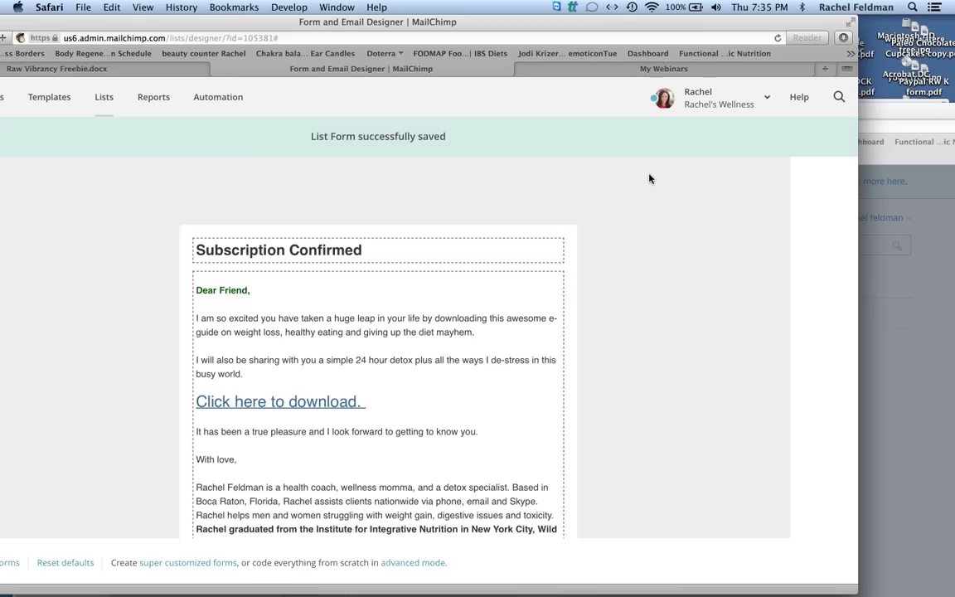
# Switch the form editor to the Final 'welcome' email.
pyautogui.scroll(5, 650, 178)
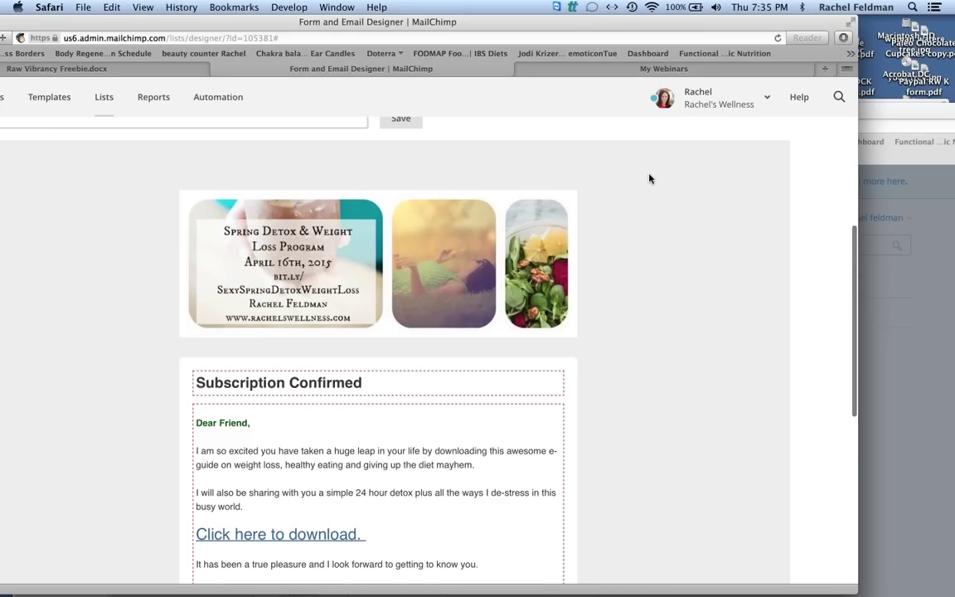
pyautogui.scroll(1, 650, 179)
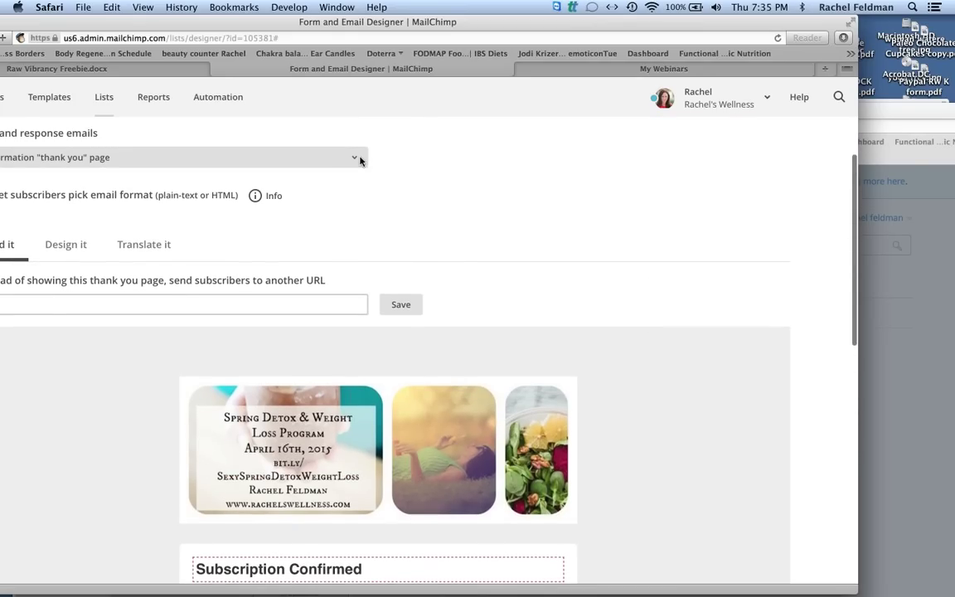
pyautogui.click(363, 158)
pyautogui.click(304, 172)
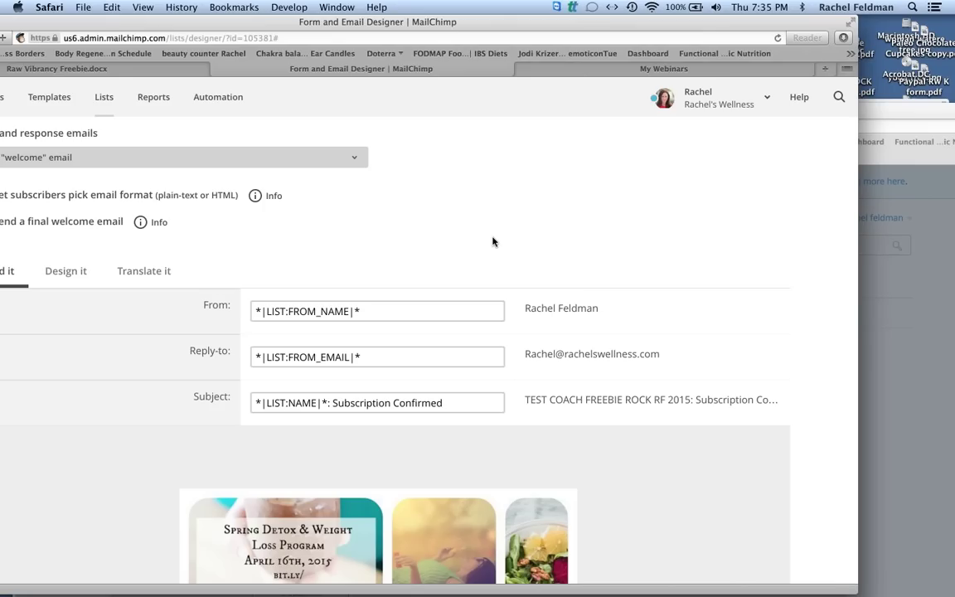
pyautogui.scroll(-2, 492, 240)
pyautogui.scroll(-10, 492, 238)
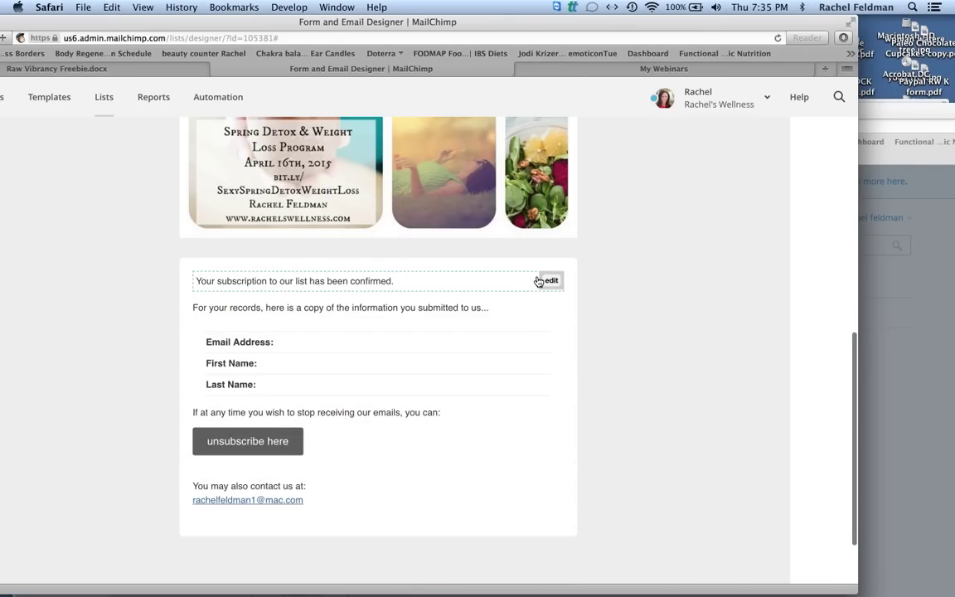
# Replace the welcome email's message with the copied thank-you letter and save it.
pyautogui.click(549, 280)
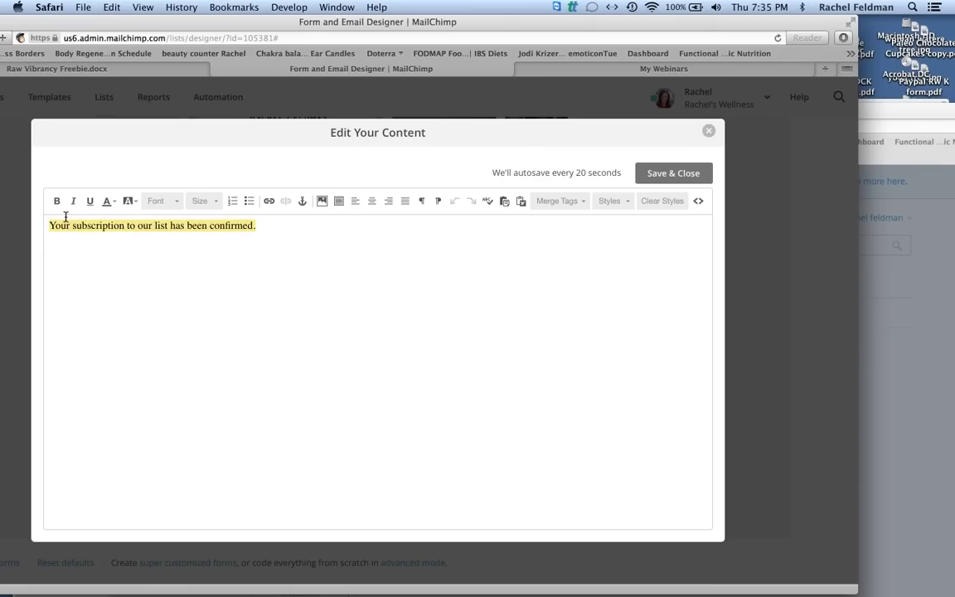
pyautogui.press('BackSpace')
pyautogui.click(111, 7)
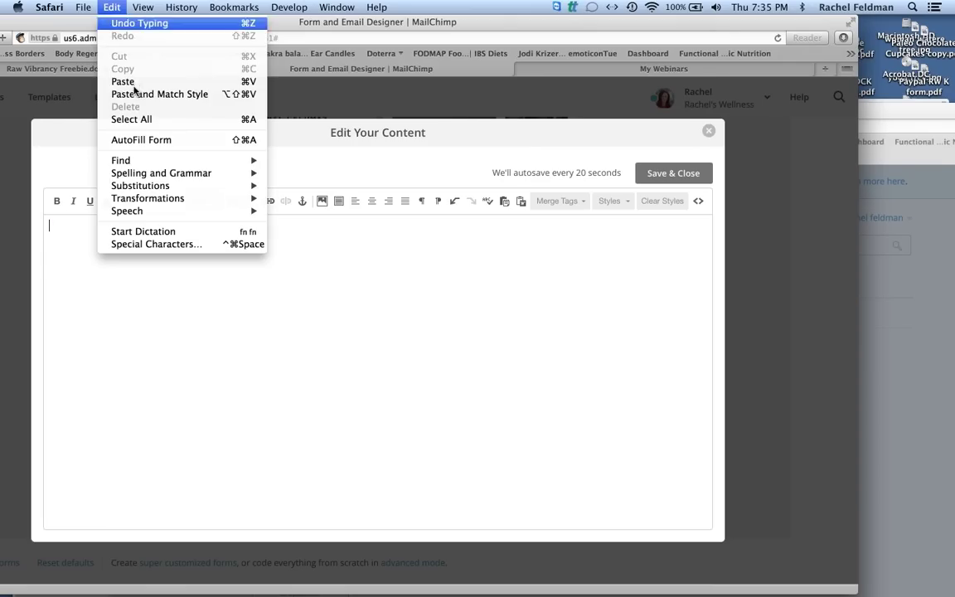
pyautogui.click(124, 82)
pyautogui.click(674, 177)
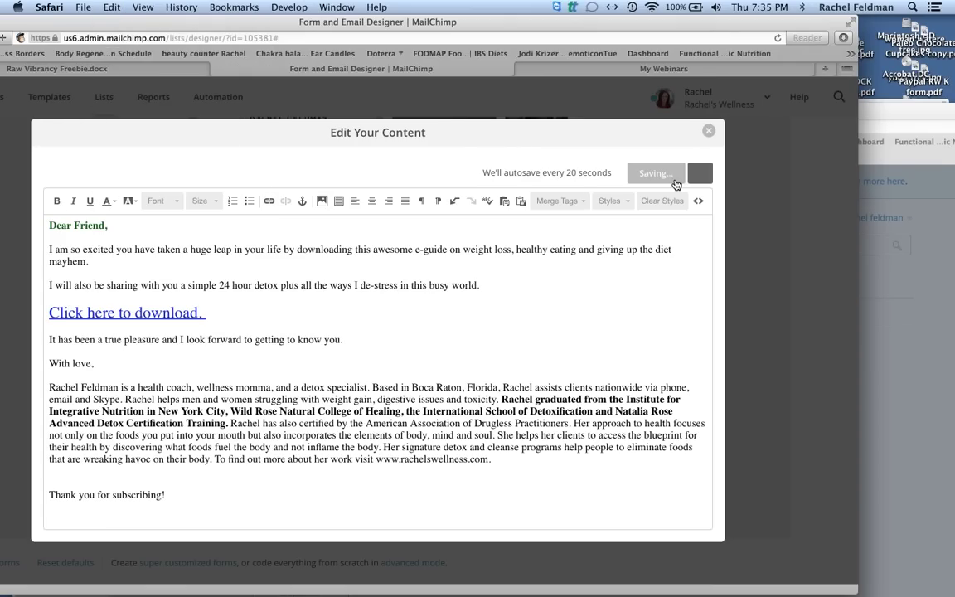
pyautogui.scroll(3, 484, 340)
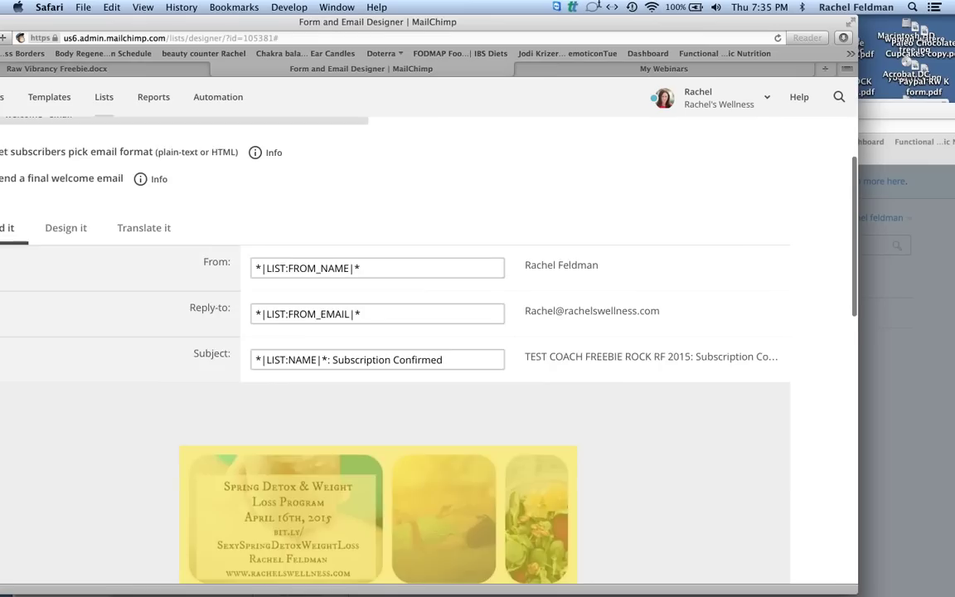
pyautogui.scroll(5, 106, 101)
pyautogui.moveTo(174, 21); pyautogui.dragTo(238, 12)
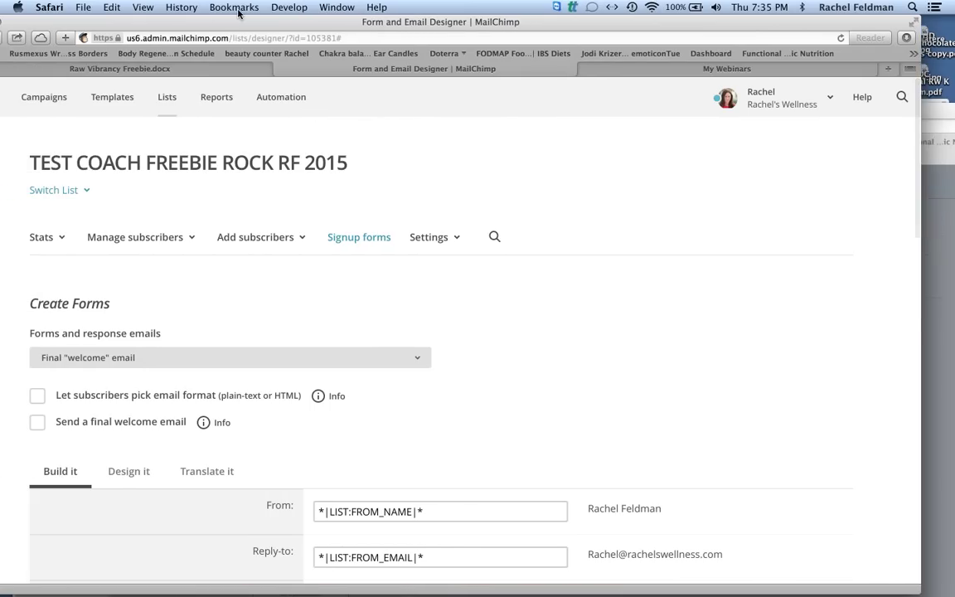
# Go back to Signup forms, then open Lists and the Automation page.
pyautogui.click(8, 39)
pyautogui.click(8, 39)
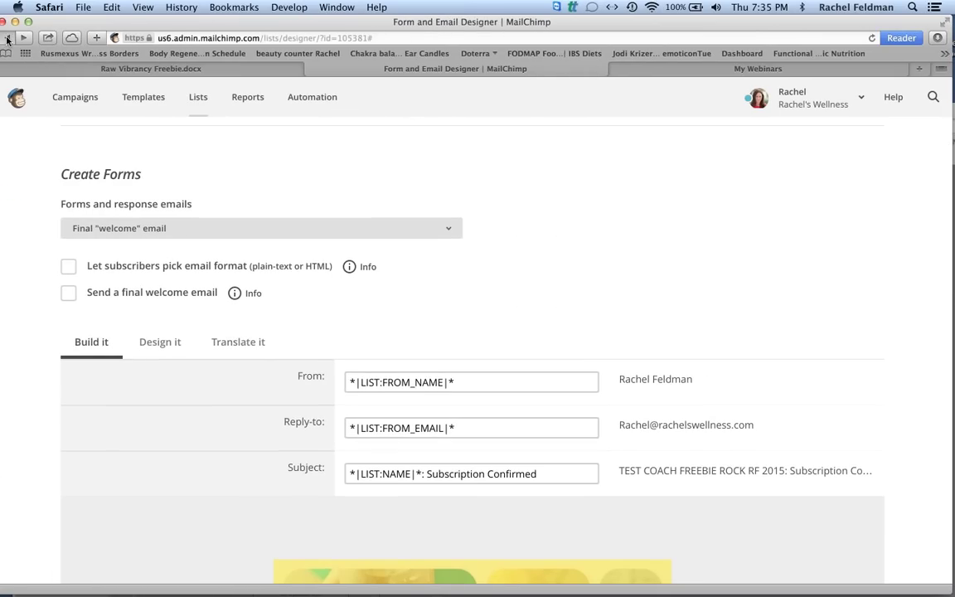
pyautogui.click(8, 39)
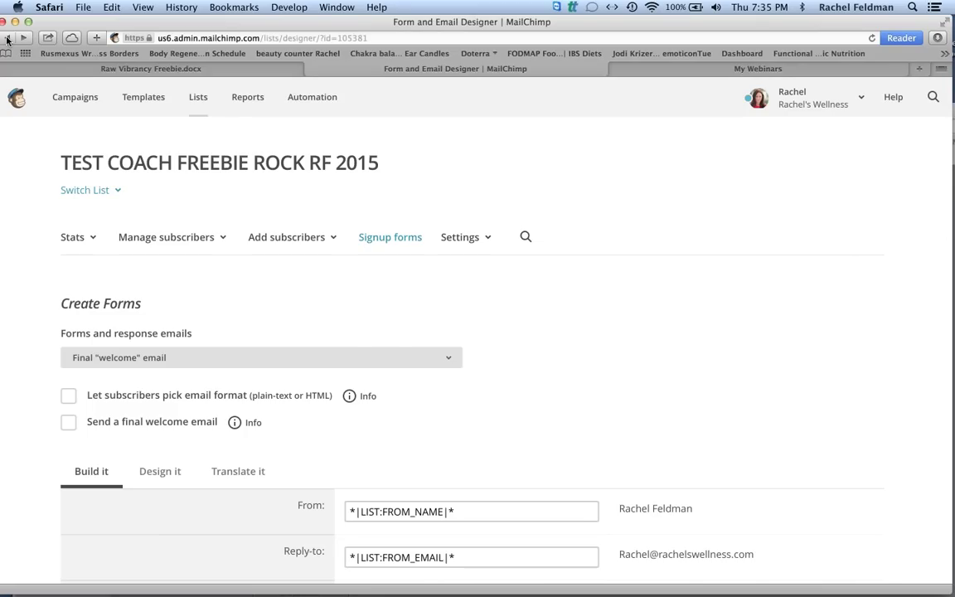
pyautogui.click(8, 39)
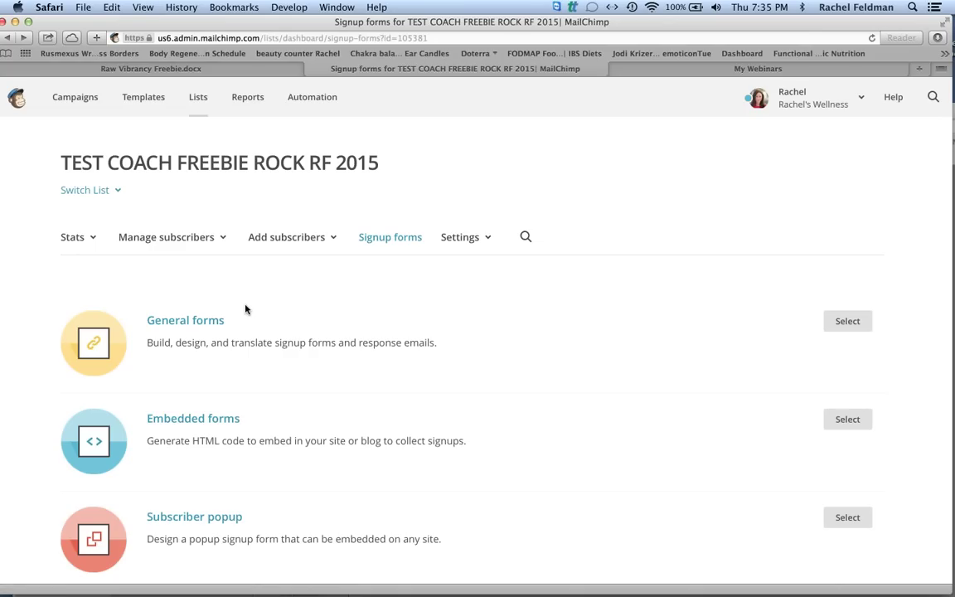
pyautogui.click(199, 99)
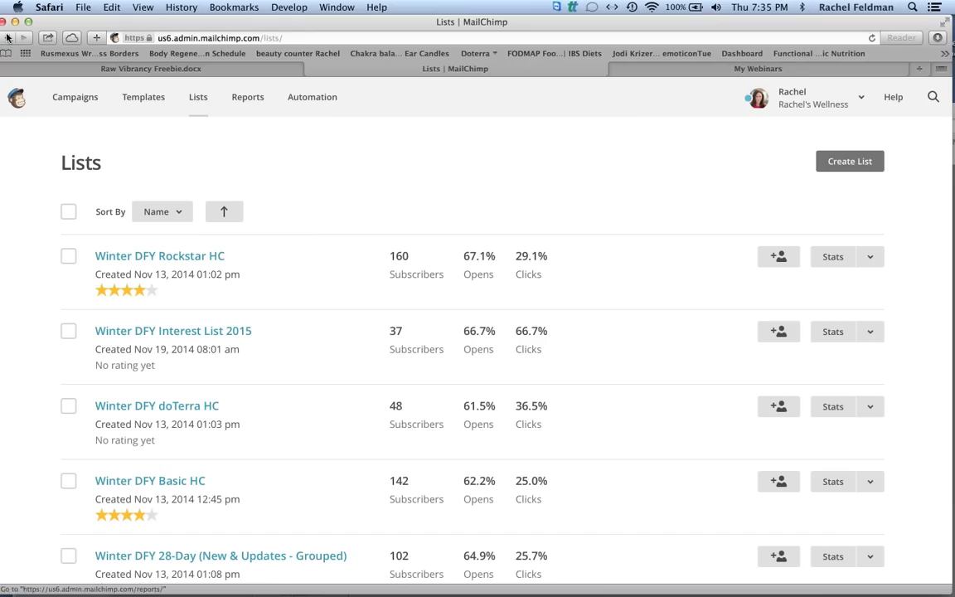
pyautogui.click(311, 98)
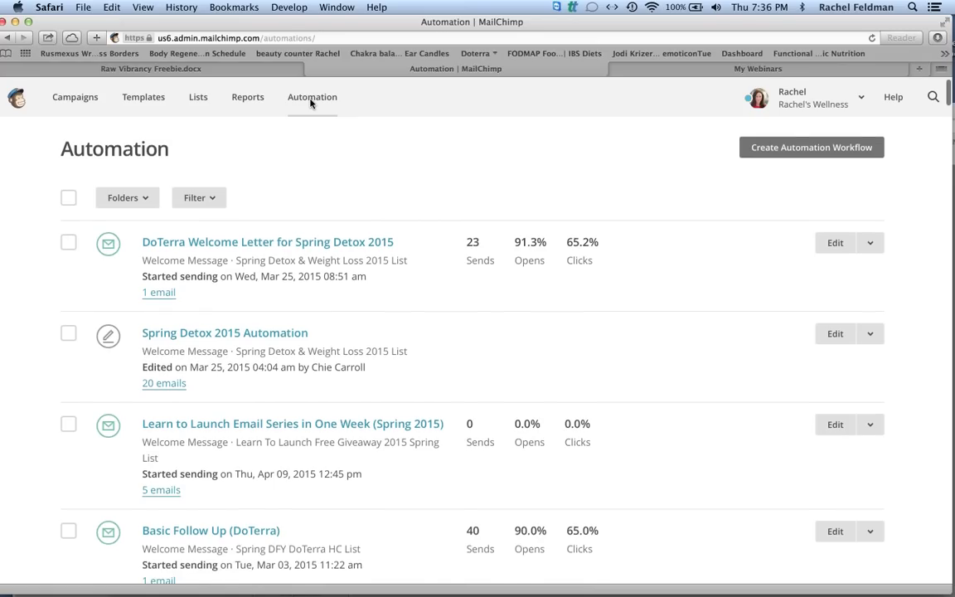
# Reload the Automation page and start creating a new automation workflow.
pyautogui.scroll(-3, 312, 102)
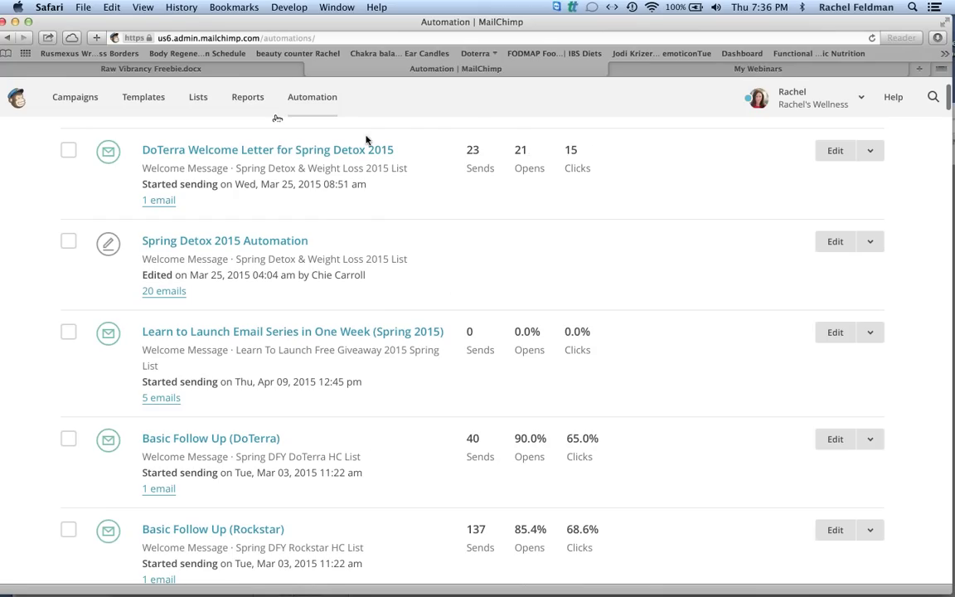
pyautogui.click(281, 70)
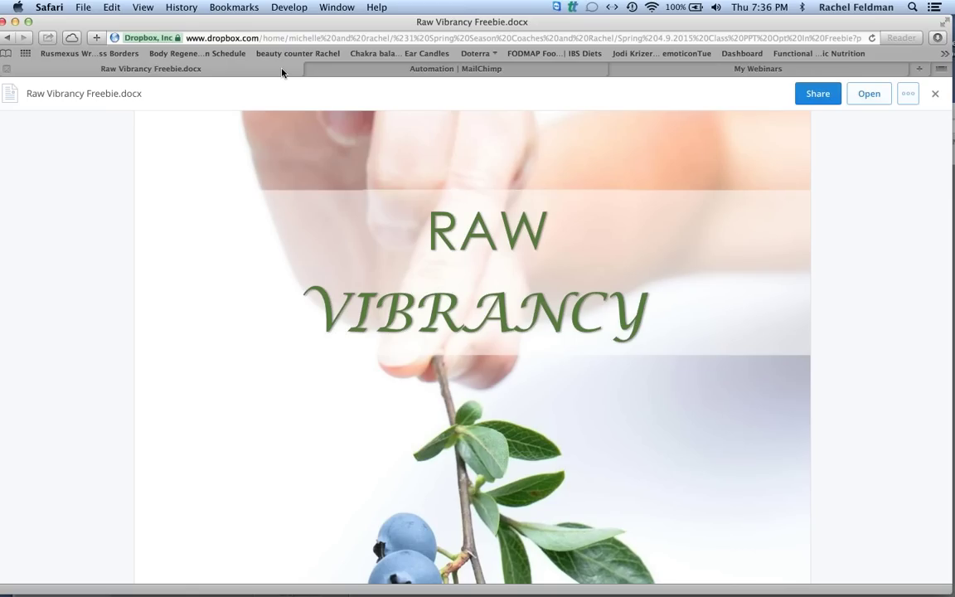
pyautogui.click(401, 69)
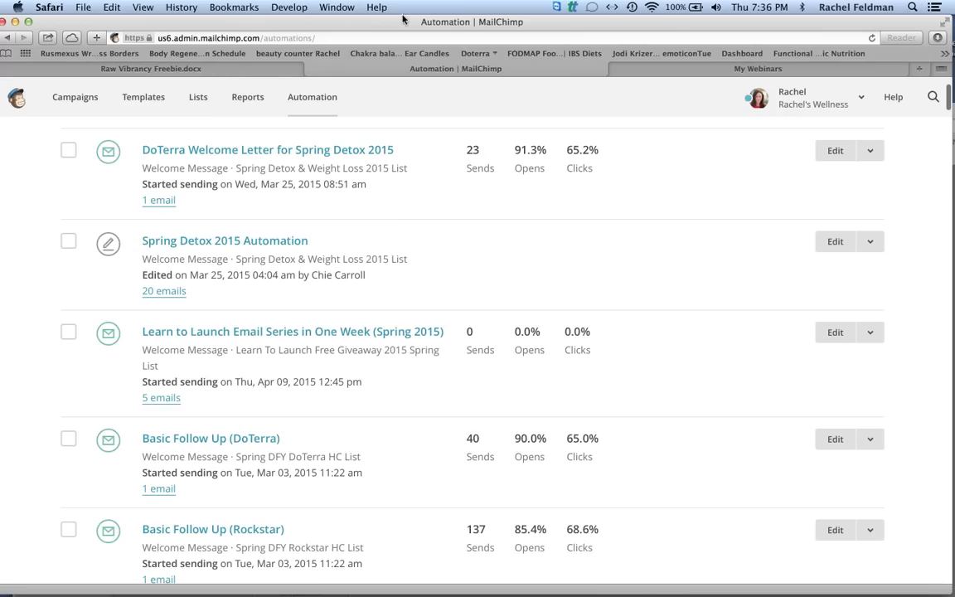
pyautogui.moveTo(426, 18); pyautogui.dragTo(365, 18)
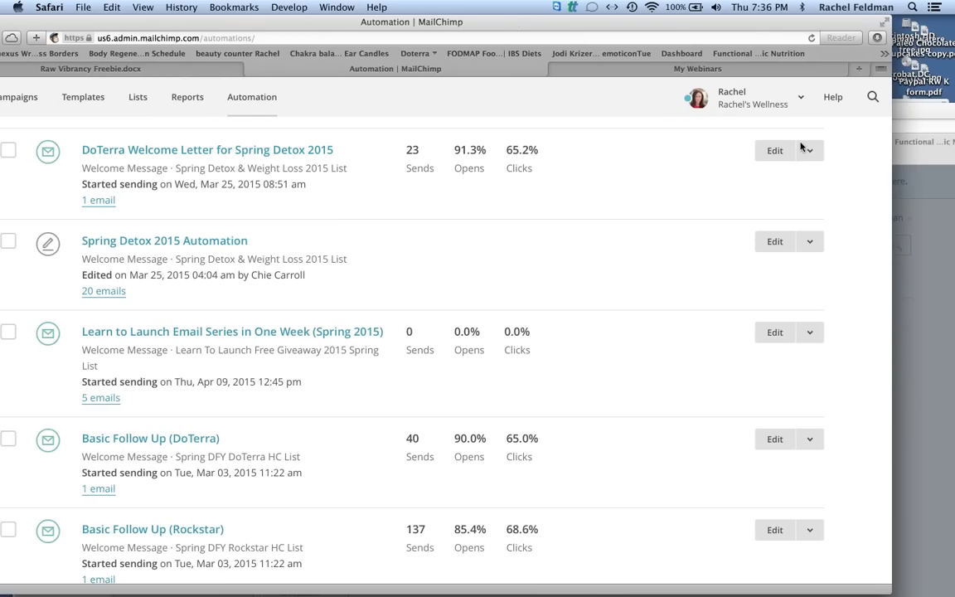
pyautogui.moveTo(503, 16); pyautogui.dragTo(586, 17)
pyautogui.click(349, 94)
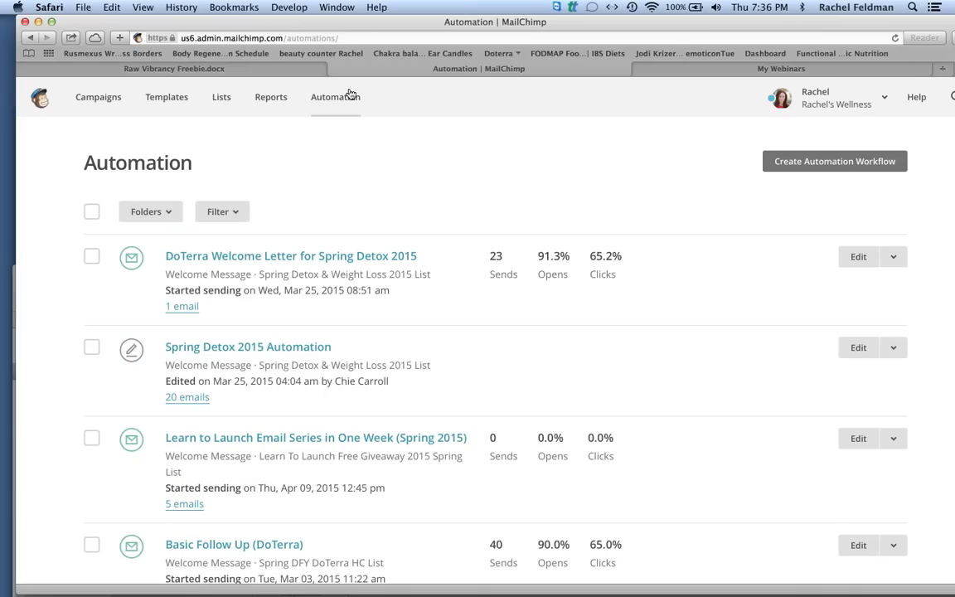
pyautogui.click(836, 160)
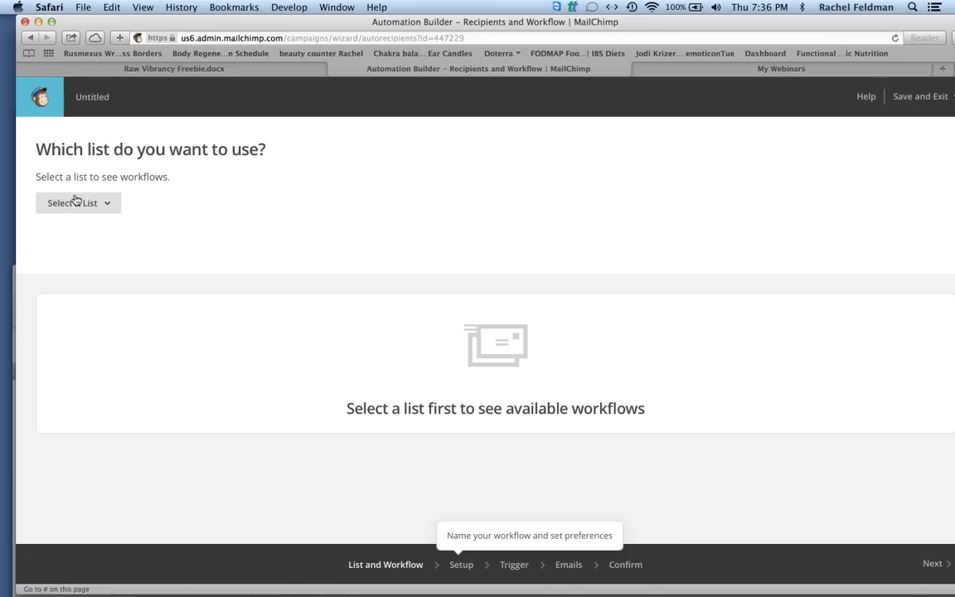
# Choose the TEST COACH FREEBIE ROCK RF 2015 list and the welcome message workflow.
pyautogui.click(108, 203)
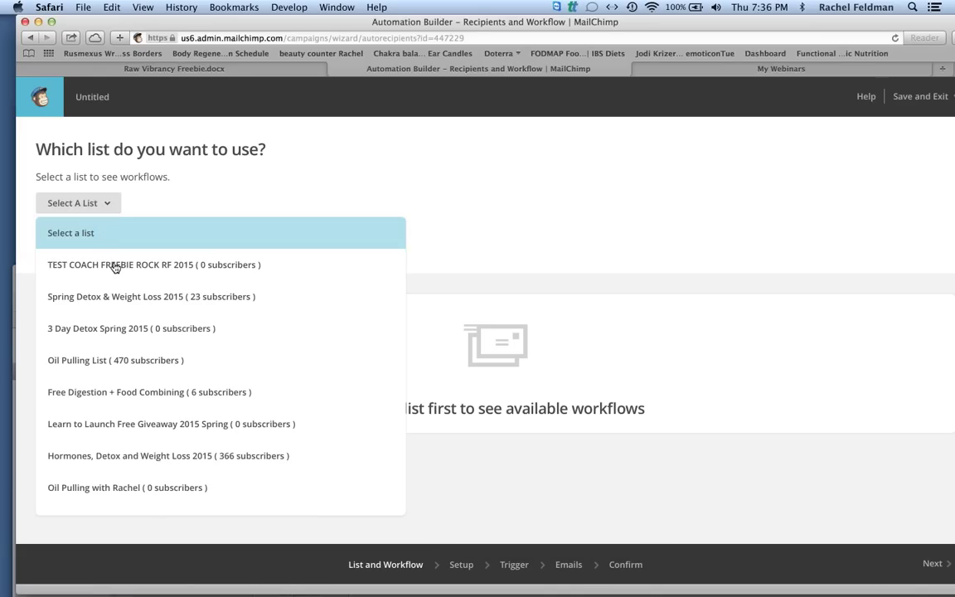
pyautogui.click(115, 267)
pyautogui.click(159, 506)
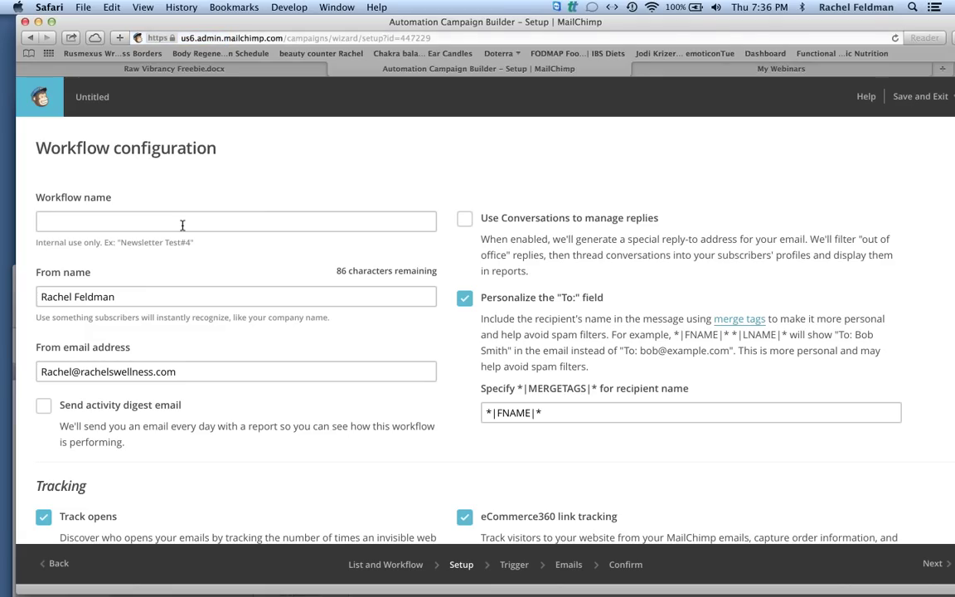
# Name the workflow 'Test Coach EMIL 2015 ROCK IT' and proceed to its Trigger settings.
pyautogui.write('Test Coac')
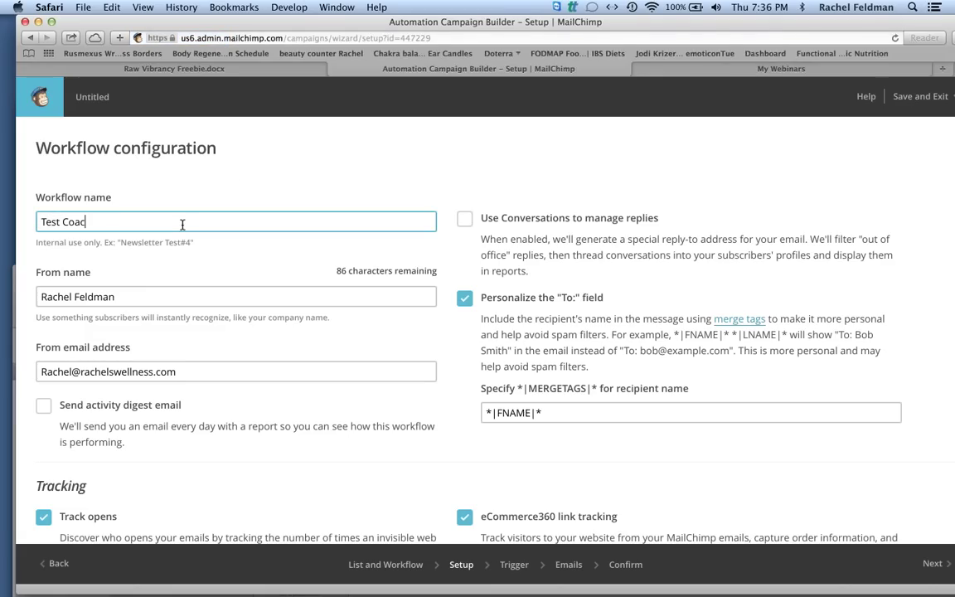
pyautogui.write('h EMIL 2015 ROCK O')
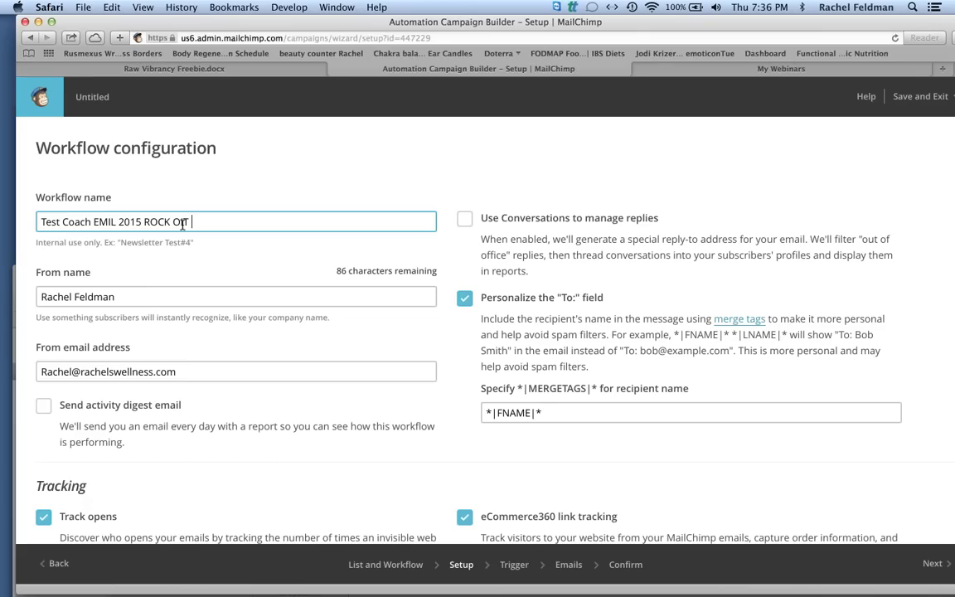
pyautogui.press('BackSpace')
pyautogui.write('IT')
pyautogui.click(273, 463)
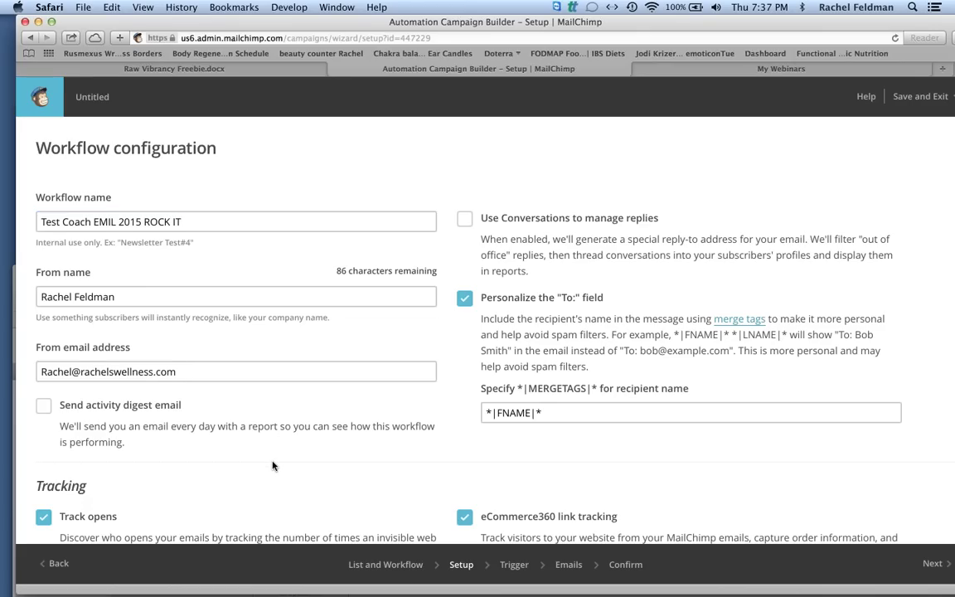
pyautogui.scroll(-3, 272, 466)
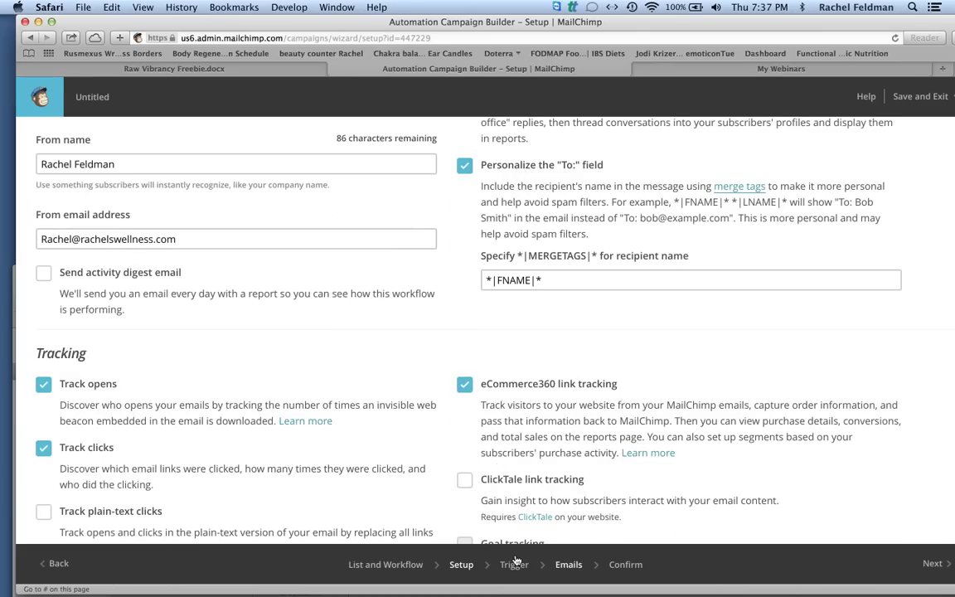
pyautogui.click(513, 571)
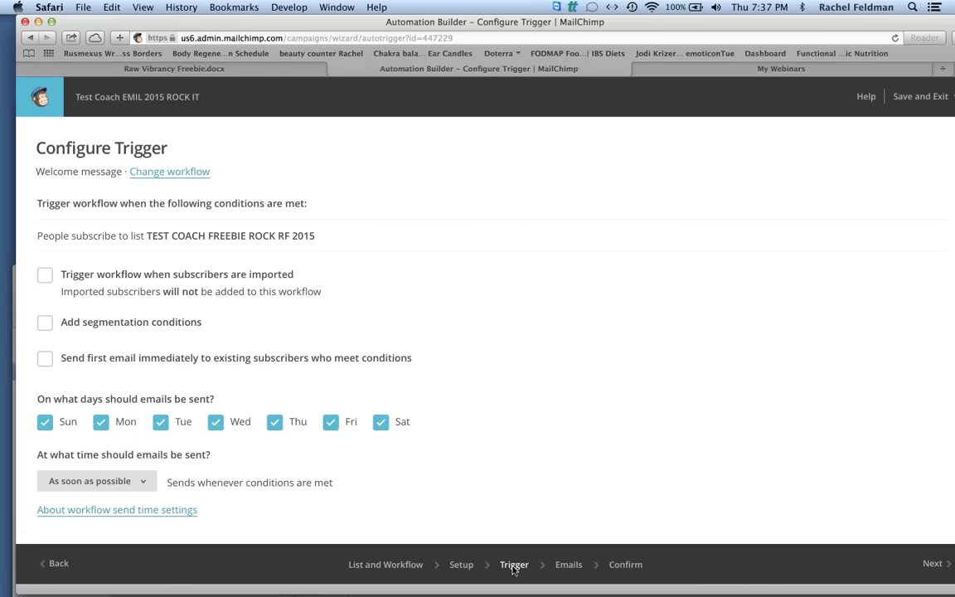
# Let imported subscribers trigger the workflow and add Automation Email #1.
pyautogui.click(45, 276)
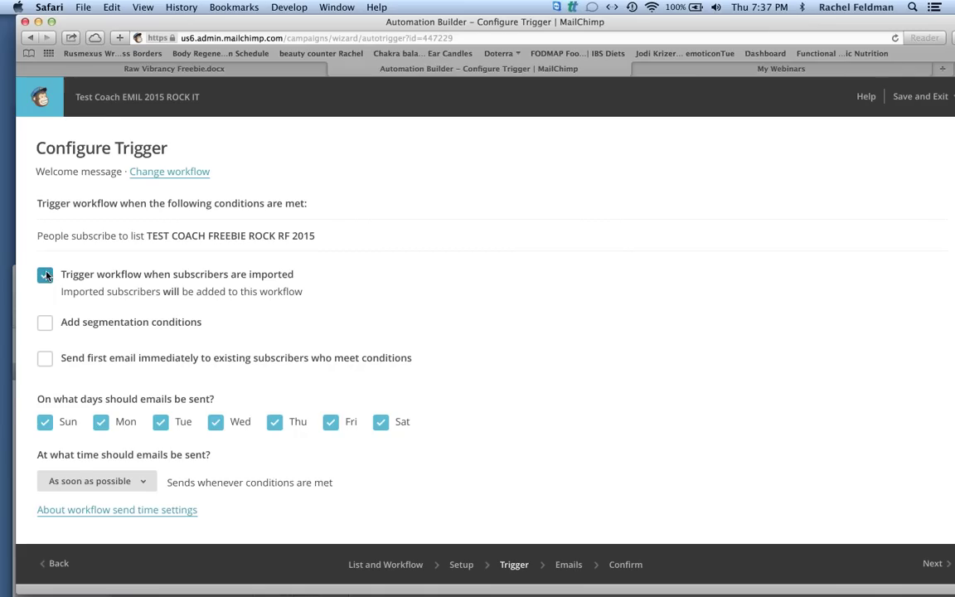
pyautogui.scroll(-1, 46, 276)
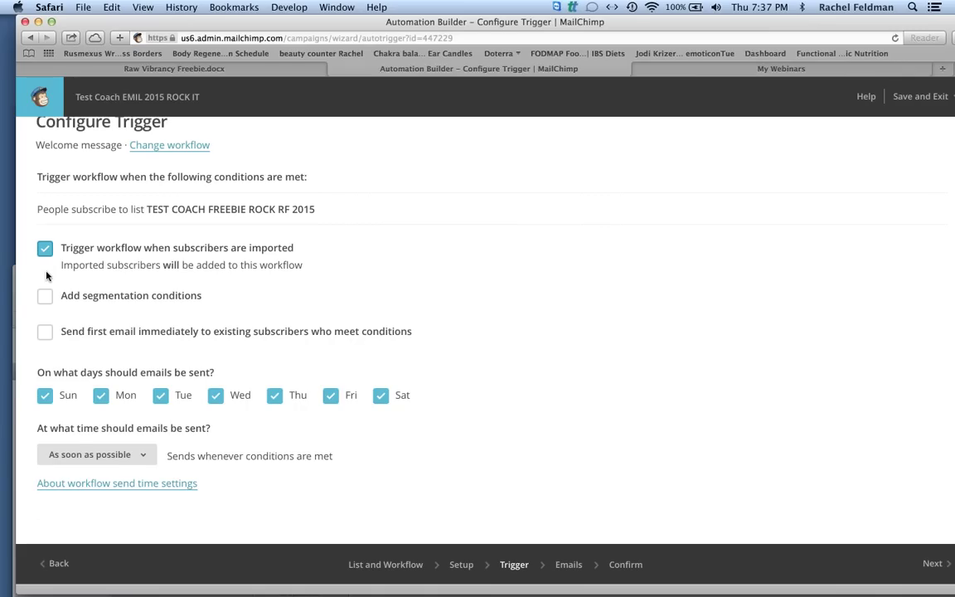
pyautogui.scroll(1, 46, 276)
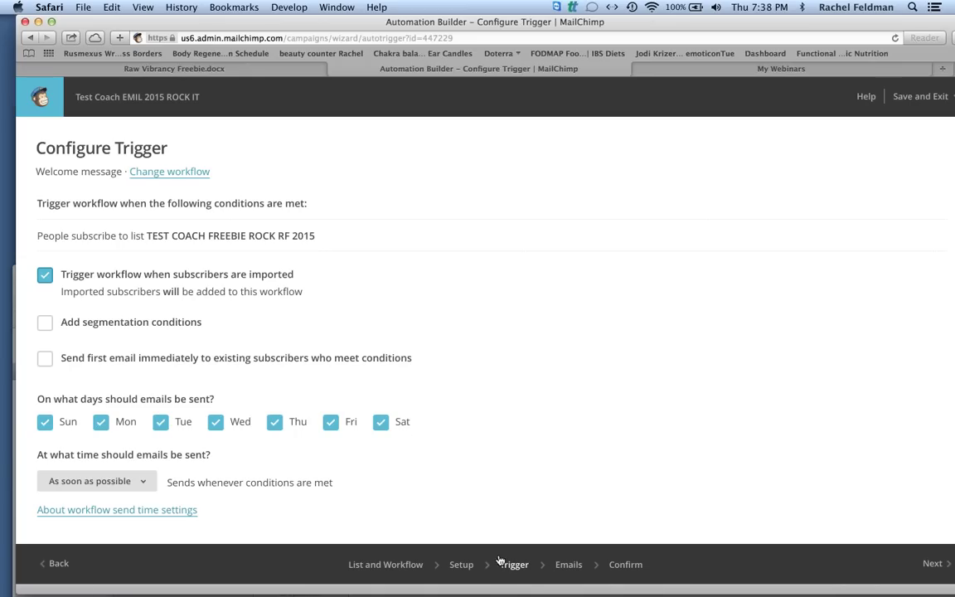
pyautogui.click(569, 564)
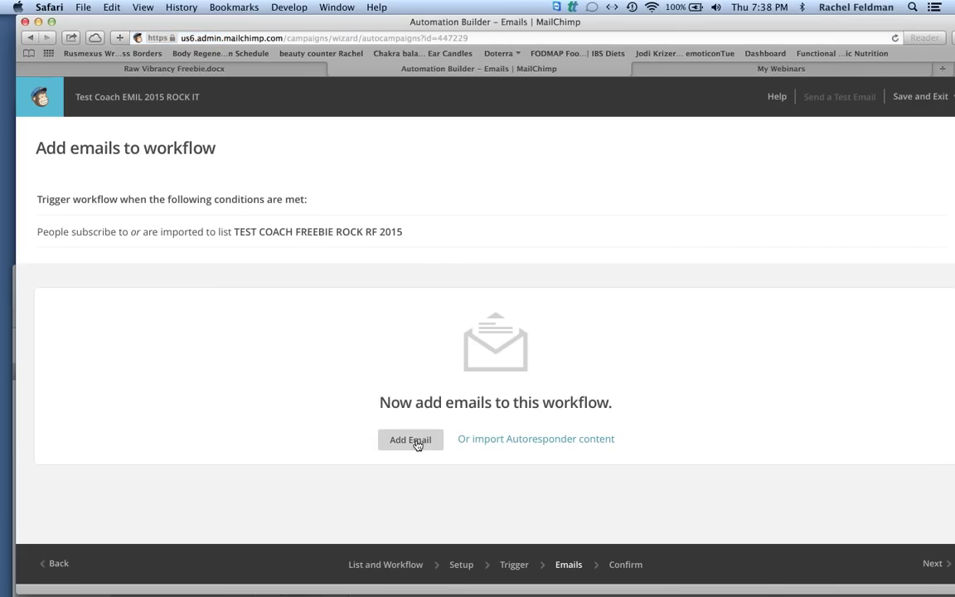
pyautogui.click(417, 446)
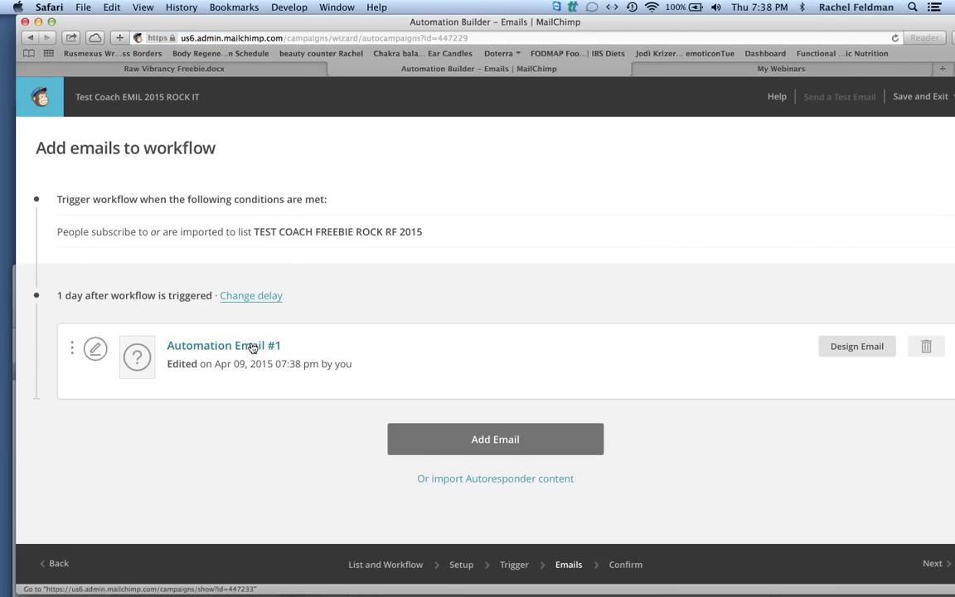
# Give Automation Email #1 the subject 'Welcome to your 24 HOUR RAVAMP + RESET'.
pyautogui.click(252, 347)
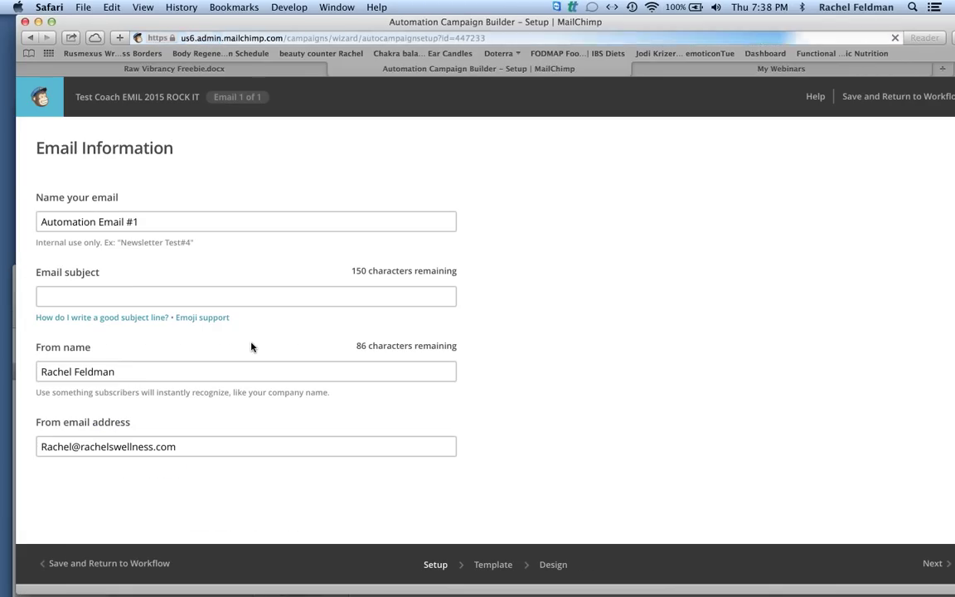
pyautogui.click(144, 292)
pyautogui.write('Welcome to you')
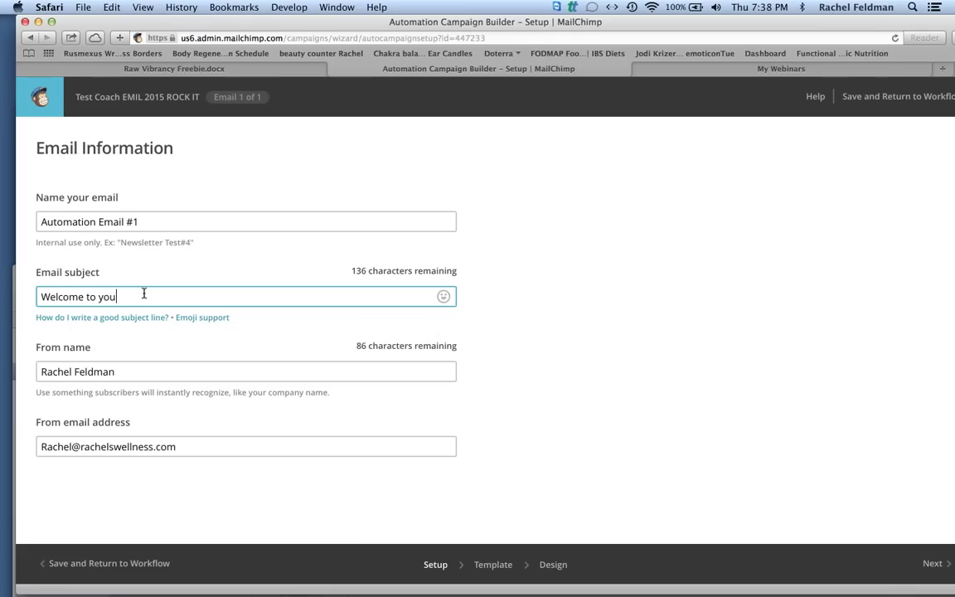
pyautogui.write('r 24 HOUR RAVAMP + RESET')
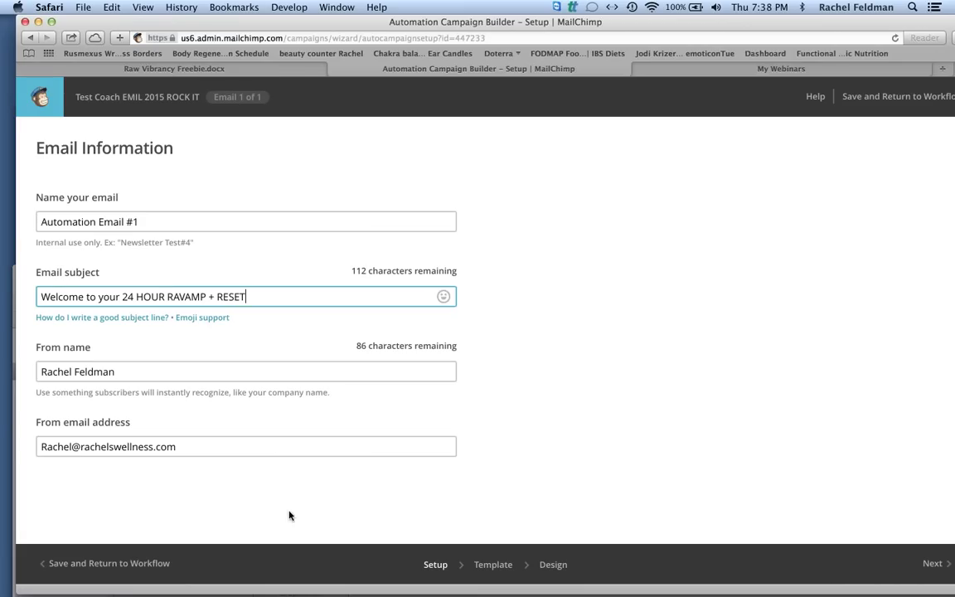
pyautogui.click(493, 565)
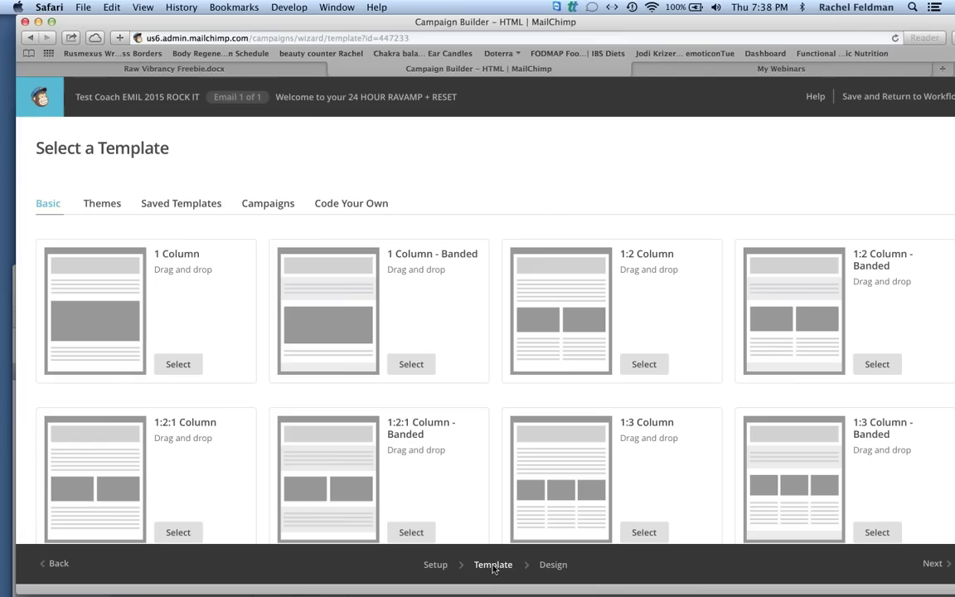
# Select the saved December Gen Template from Code Your Own > Saved Templates.
pyautogui.click(205, 204)
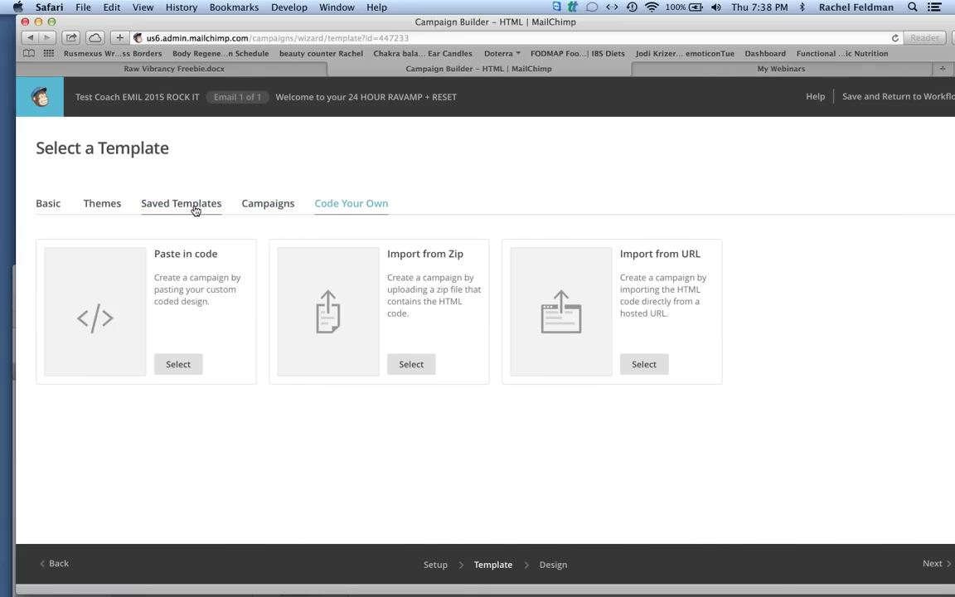
pyautogui.click(176, 199)
pyautogui.hotkey('ctrl', 'Right')
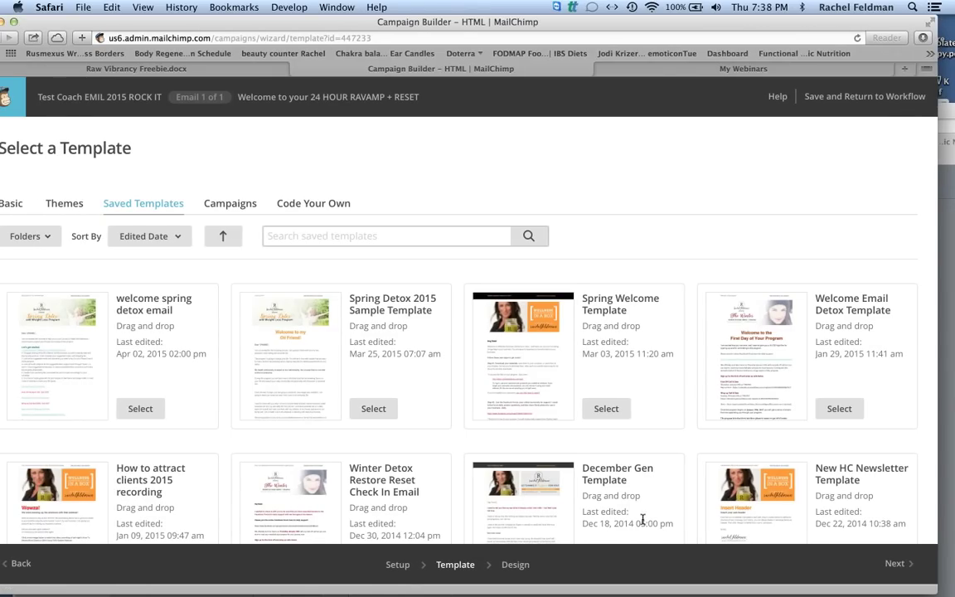
pyautogui.moveTo(659, 562); pyautogui.dragTo(617, 253)
pyautogui.click(615, 252)
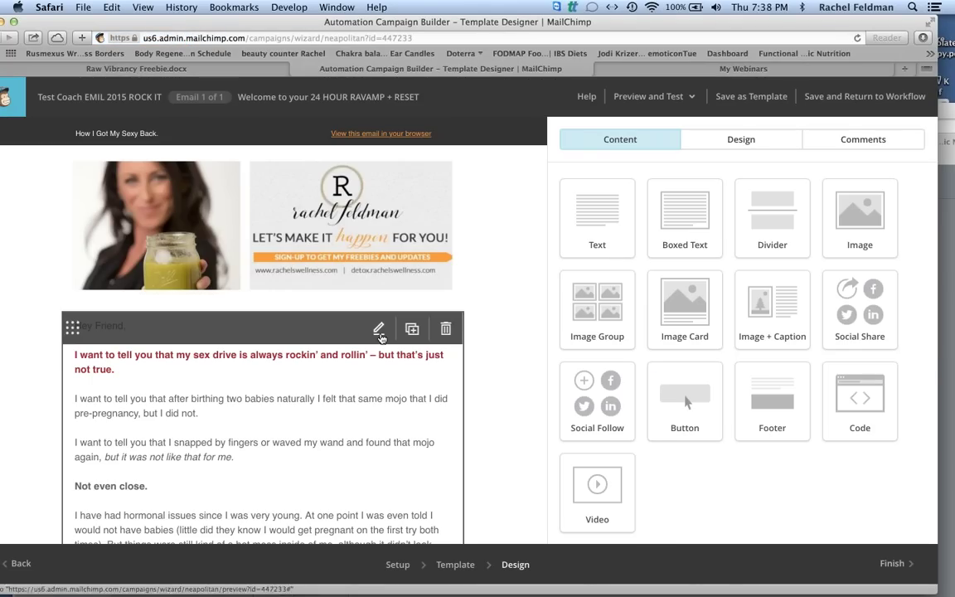
# Replace the email's main text with 'Hi Friend,' followed by 'I am so excited you are.'.
pyautogui.click(379, 328)
pyautogui.scroll(-10, 705, 444)
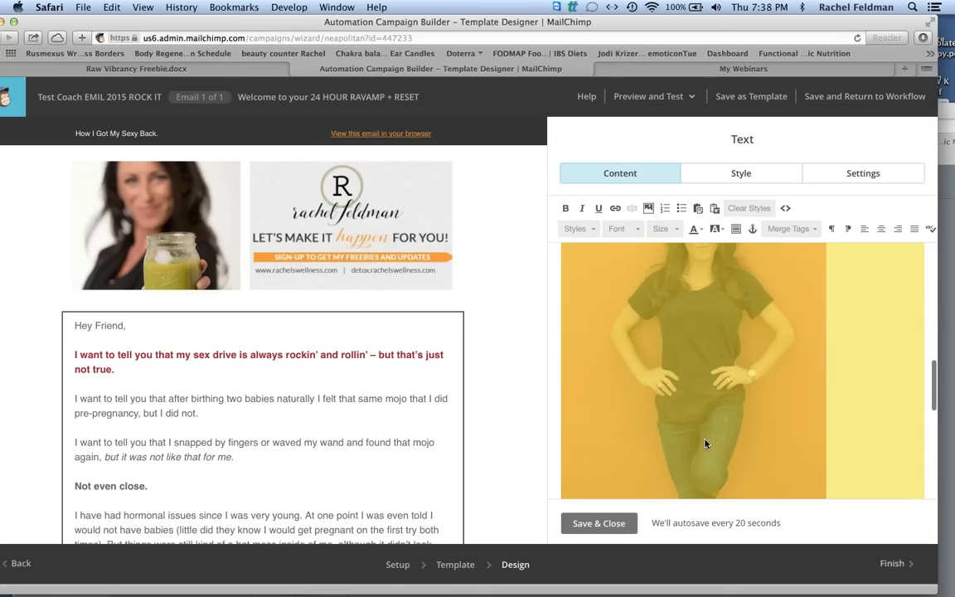
pyautogui.scroll(-10, 713, 464)
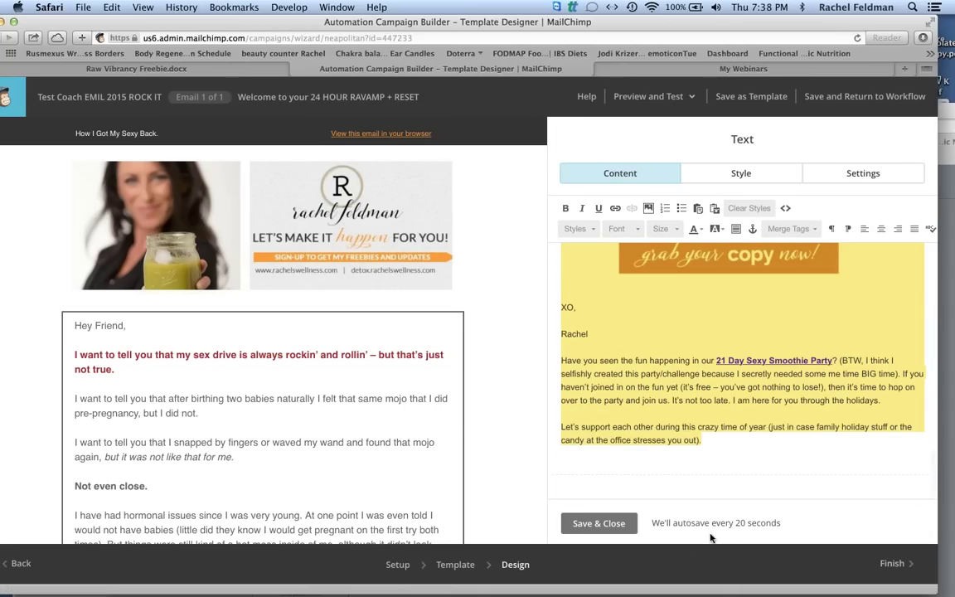
pyautogui.write('Hi')
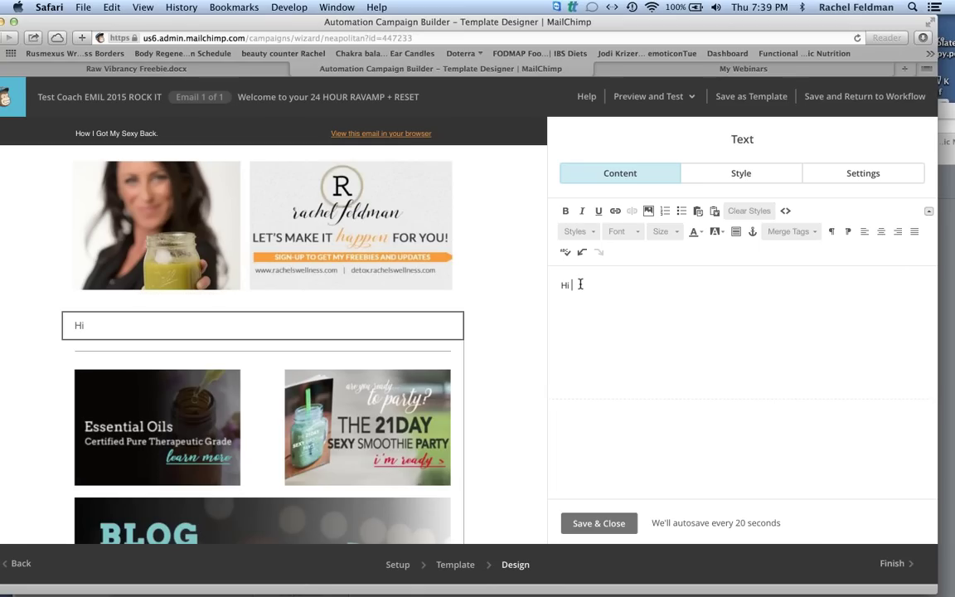
pyautogui.write('nd,')
pyautogui.press('Return')
pyautogui.write('I am so e')
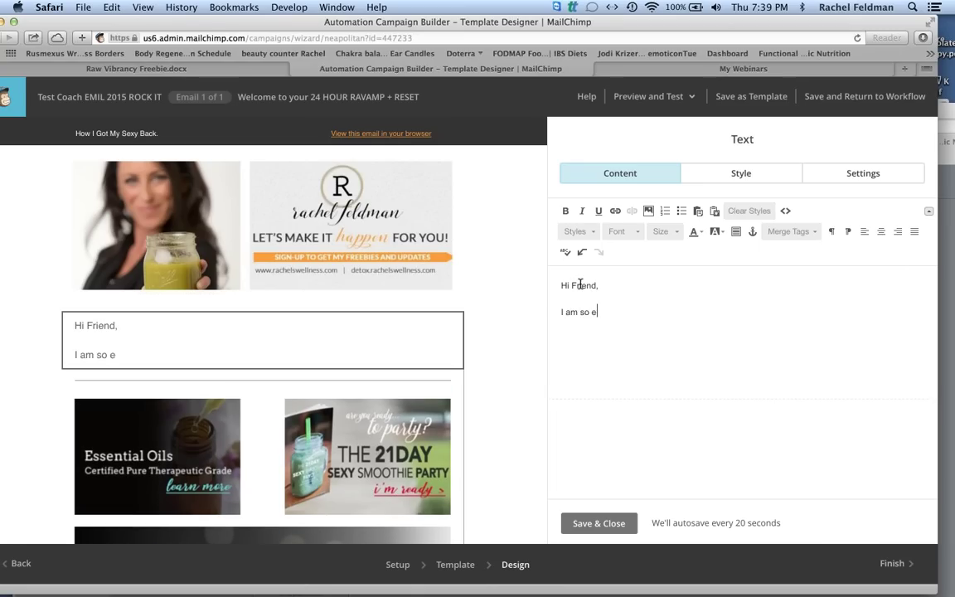
pyautogui.write('xcited you are.')
# Add a placeholder paragraph and the line 'Click here to download the goods.', then select that line.
pyautogui.press('Return')
pyautogui.write('yadadadadadaadad')
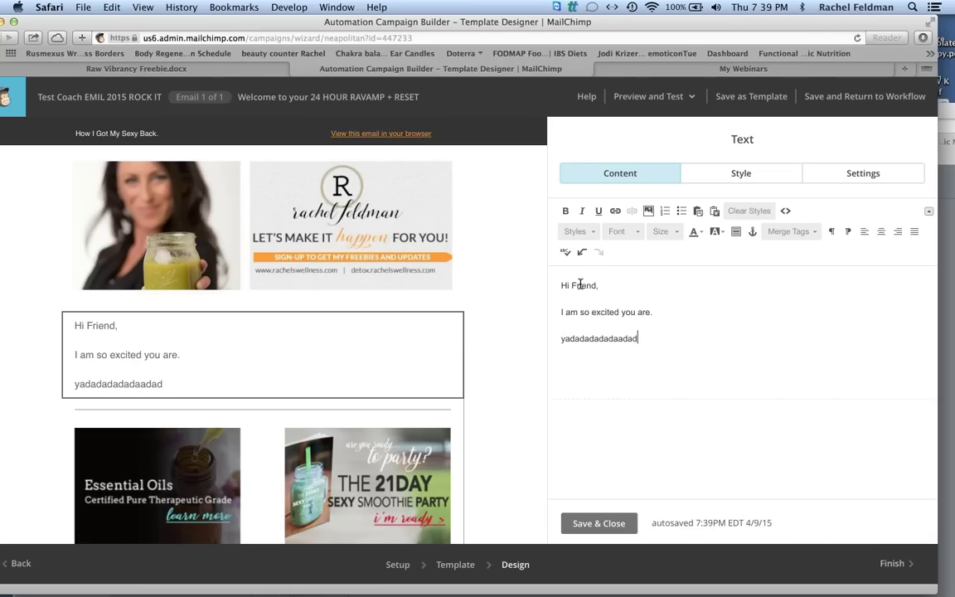
pyautogui.press('Return')
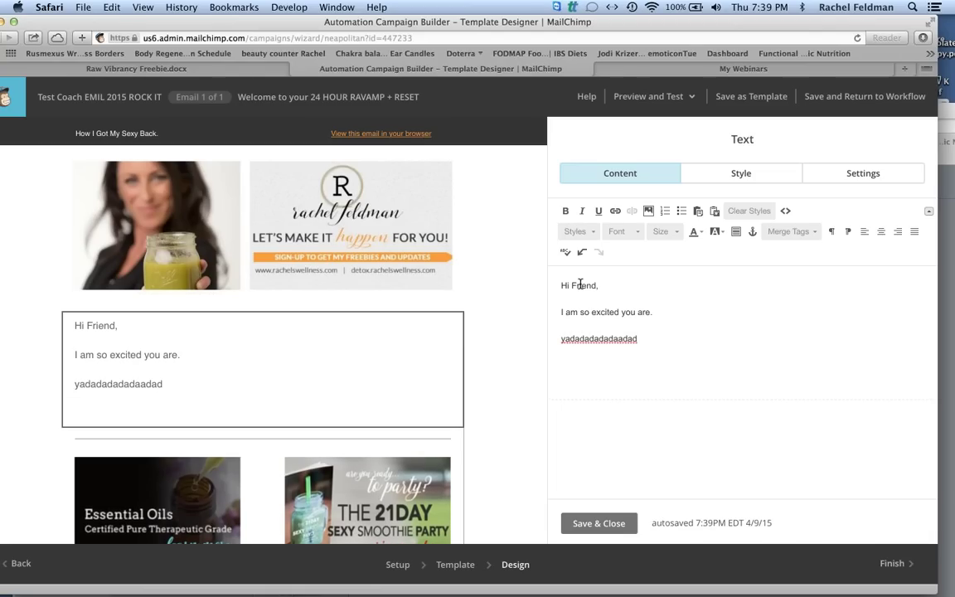
pyautogui.write('Click here to doqnli9ad')
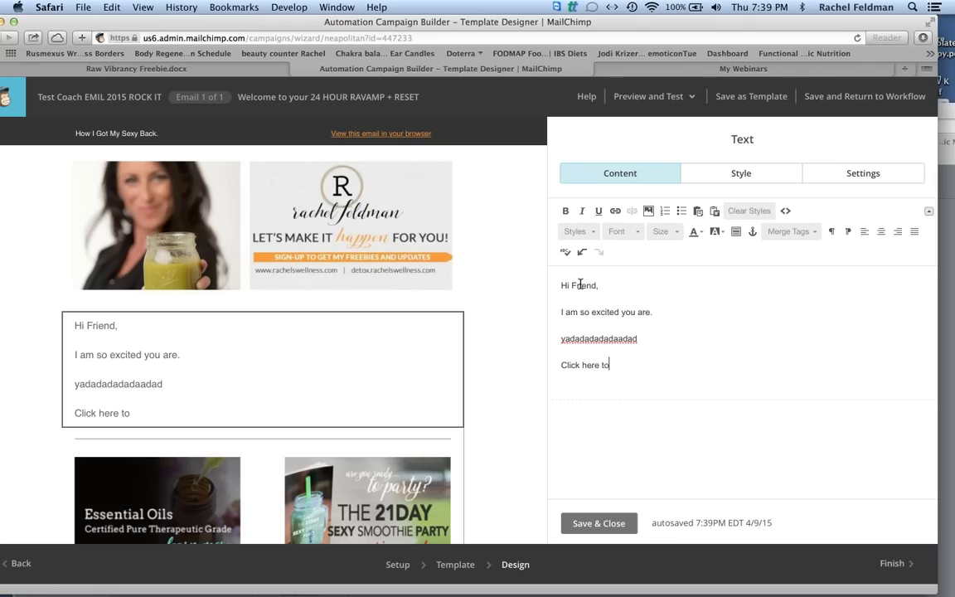
pyautogui.press('BackSpace')
pyautogui.press('BackSpace')
pyautogui.press('BackSpace')
pyautogui.press('BackSpace')
pyautogui.press('BackSpace')
pyautogui.press('BackSpace')
pyautogui.press('BackSpace')
pyautogui.press('BackSpace')
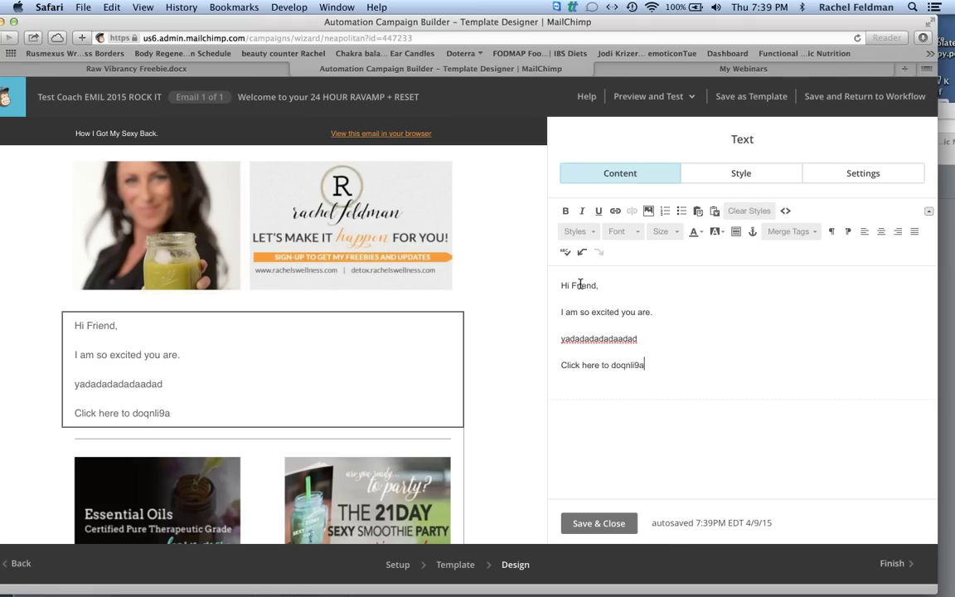
pyautogui.write('wnload the goods.')
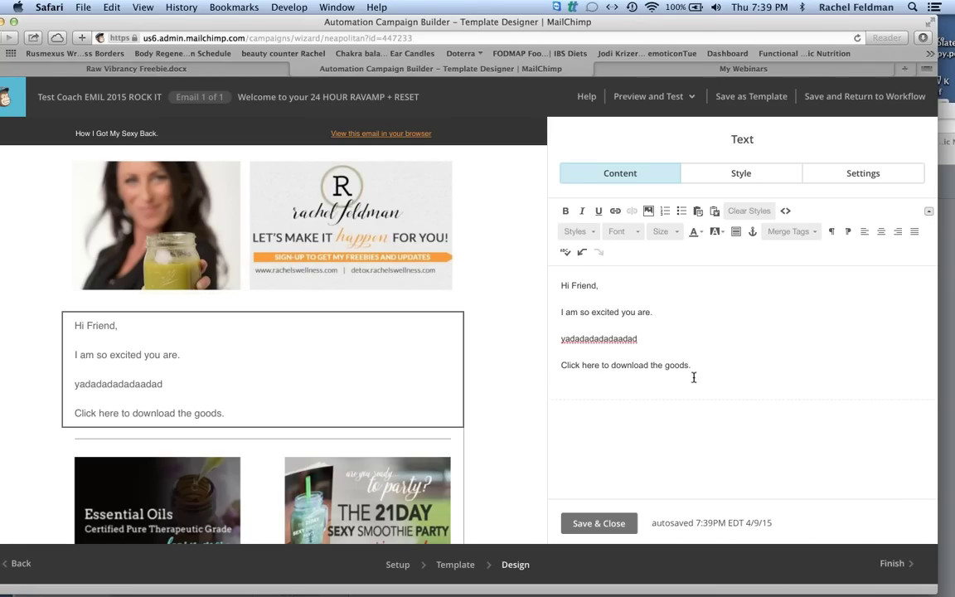
pyautogui.moveTo(693, 363); pyautogui.dragTo(538, 365)
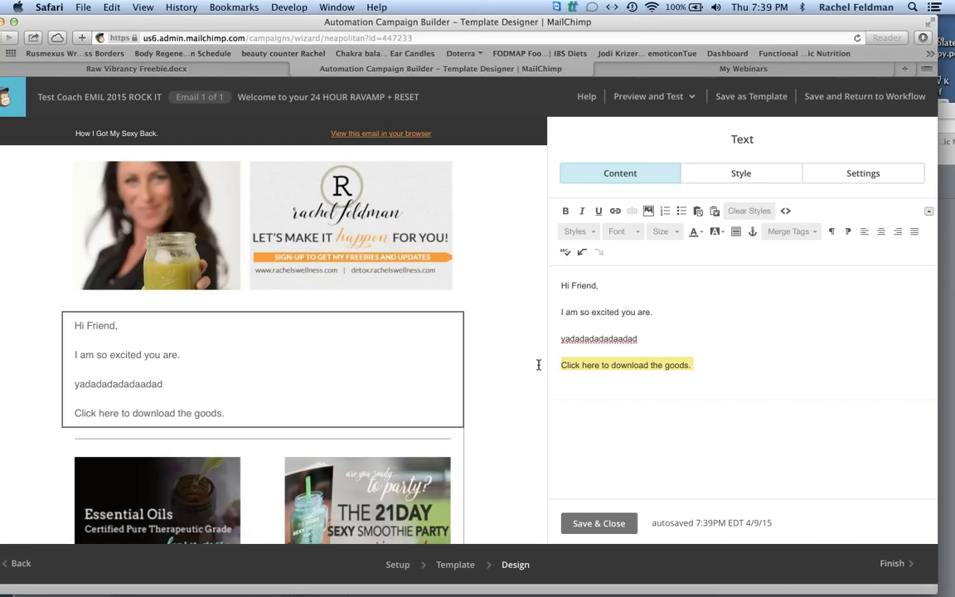
# Open the Insert Link dialog for the download line and cancel without adding a link.
pyautogui.click(615, 210)
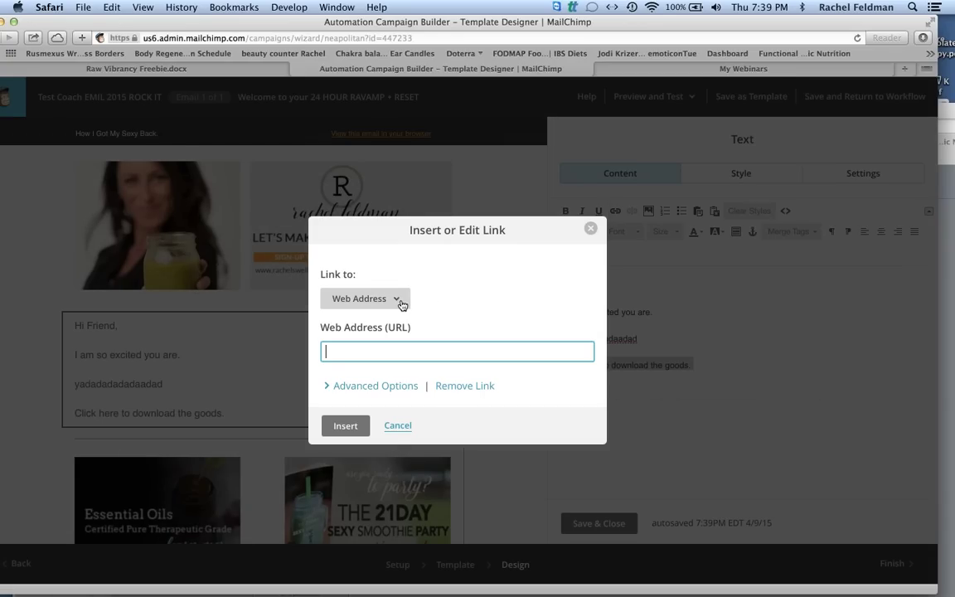
pyautogui.click(401, 301)
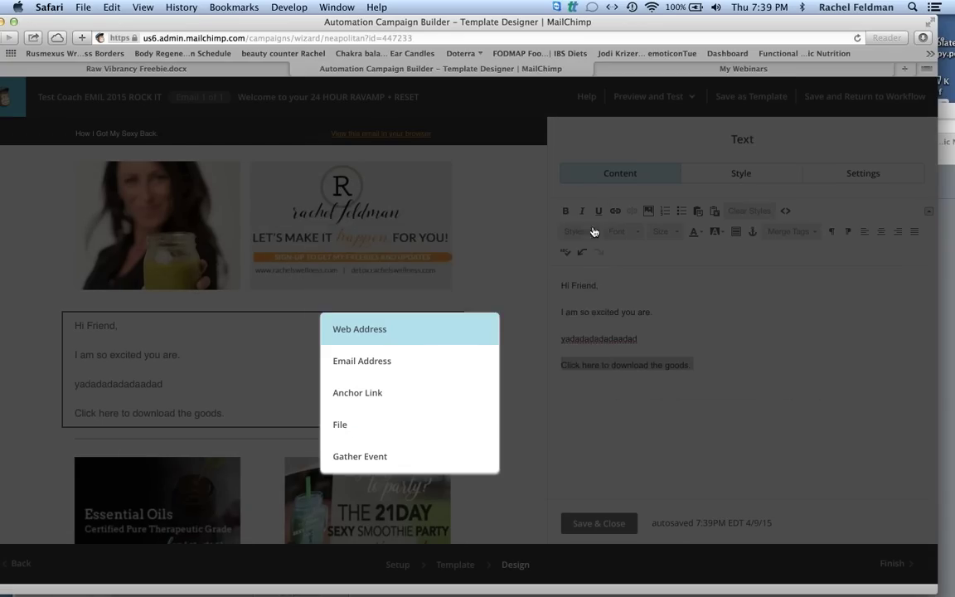
pyautogui.click(592, 229)
# Add a 'Love,' sign-off with the sender's name below it, then save and close the text block.
pyautogui.click(704, 360)
pyautogui.press('Return')
pyautogui.write('Love,')
pyautogui.press('Return')
pyautogui.click(605, 525)
pyautogui.scroll(-5, 522, 386)
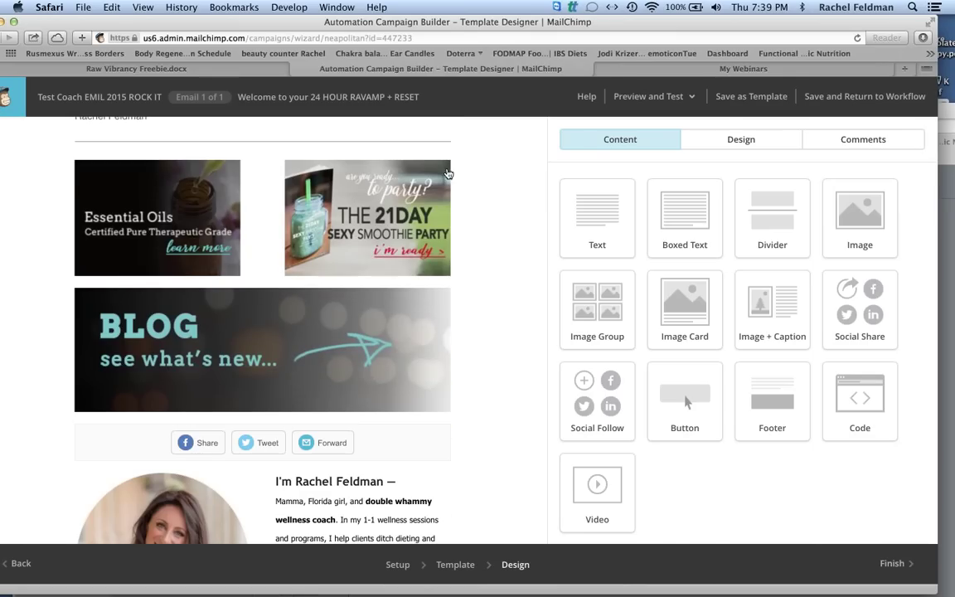
# Save and exit the workflow builder, choosing Lists as the destination.
pyautogui.moveTo(445, 170)
pyautogui.moveTo(499, 18); pyautogui.dragTo(277, 12)
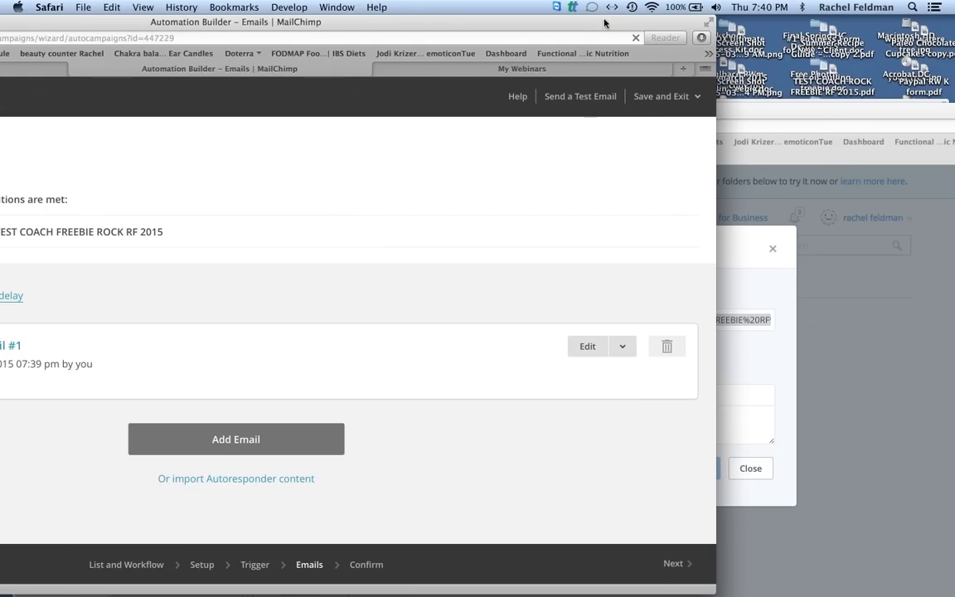
pyautogui.moveTo(604, 22); pyautogui.dragTo(807, 22)
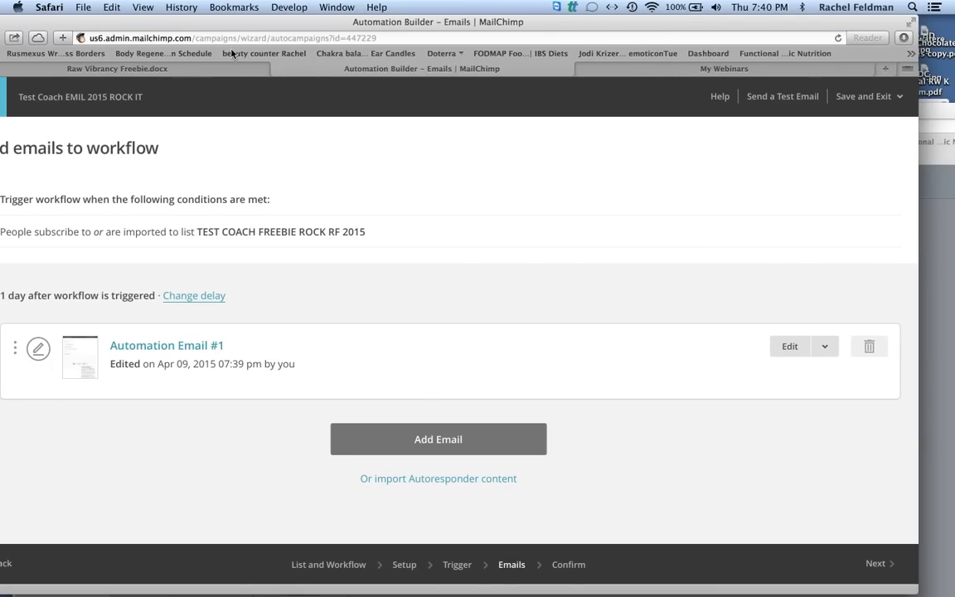
pyautogui.click(866, 96)
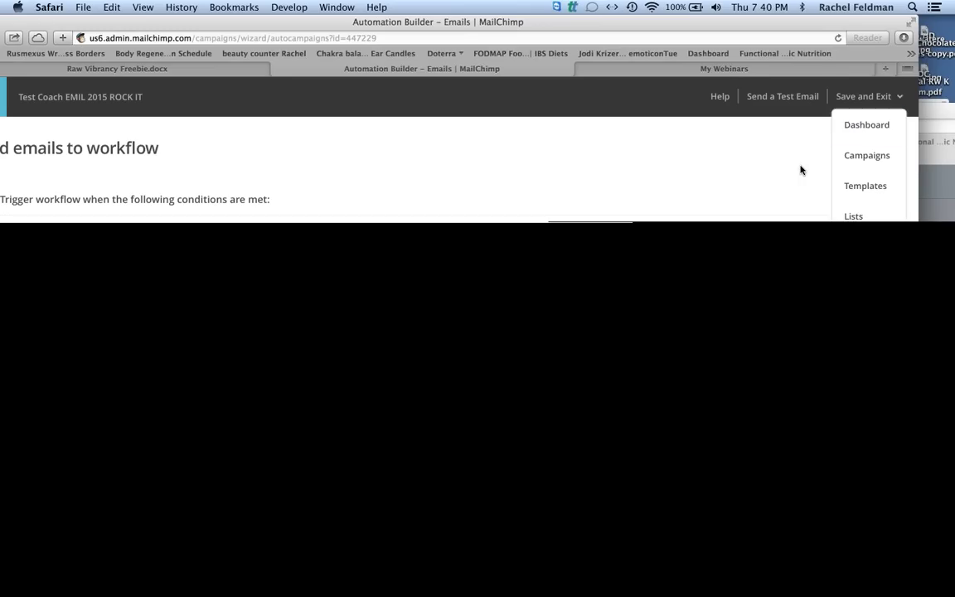
pyautogui.click(858, 216)
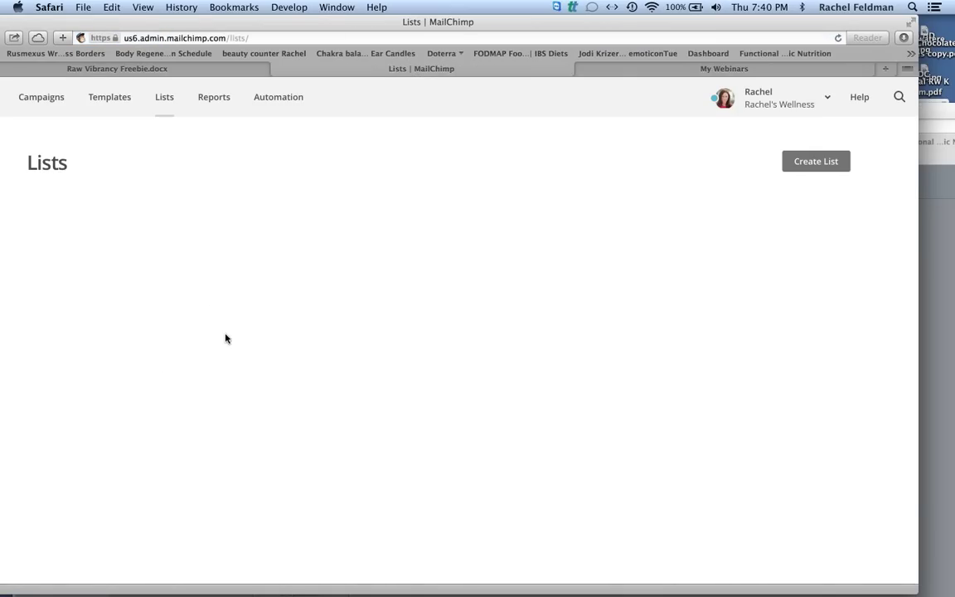
# Open the TEST COACH FREEBIE ROCK RF 2015 list from the Lists page.
pyautogui.scroll(-5, 238, 593)
pyautogui.scroll(-6, 232, 593)
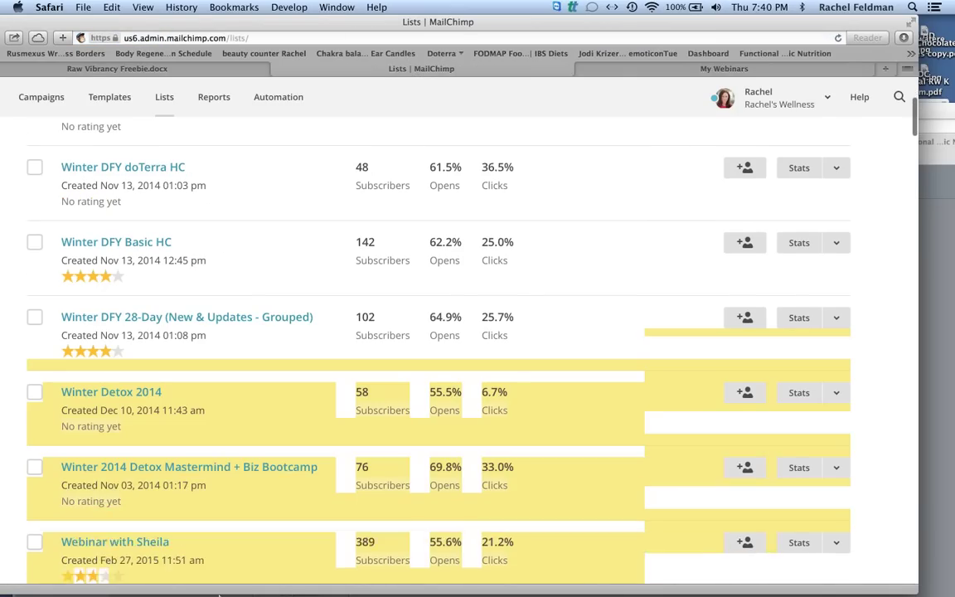
pyautogui.scroll(9, 257, 594)
pyautogui.scroll(-8, 282, 591)
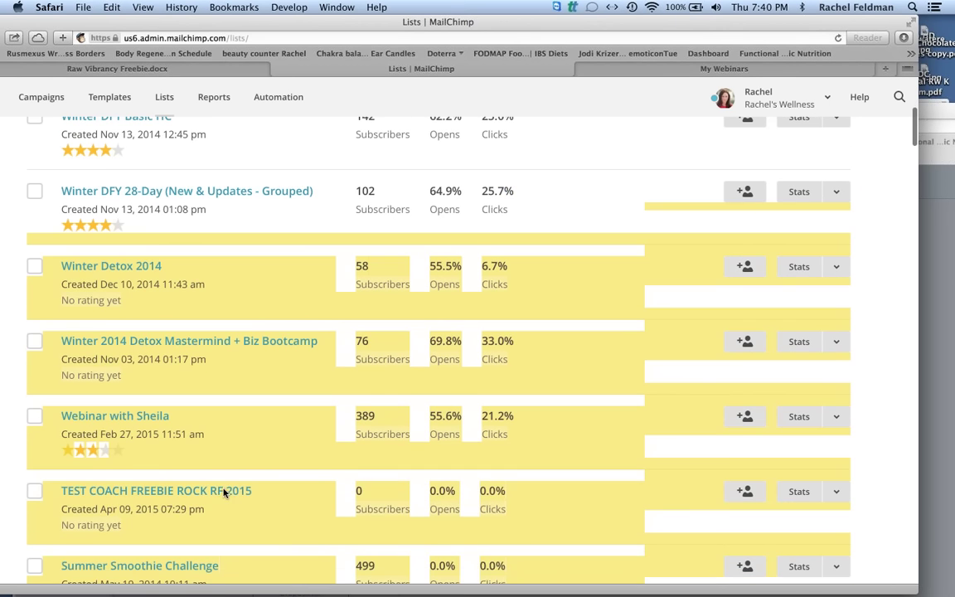
pyautogui.click(199, 492)
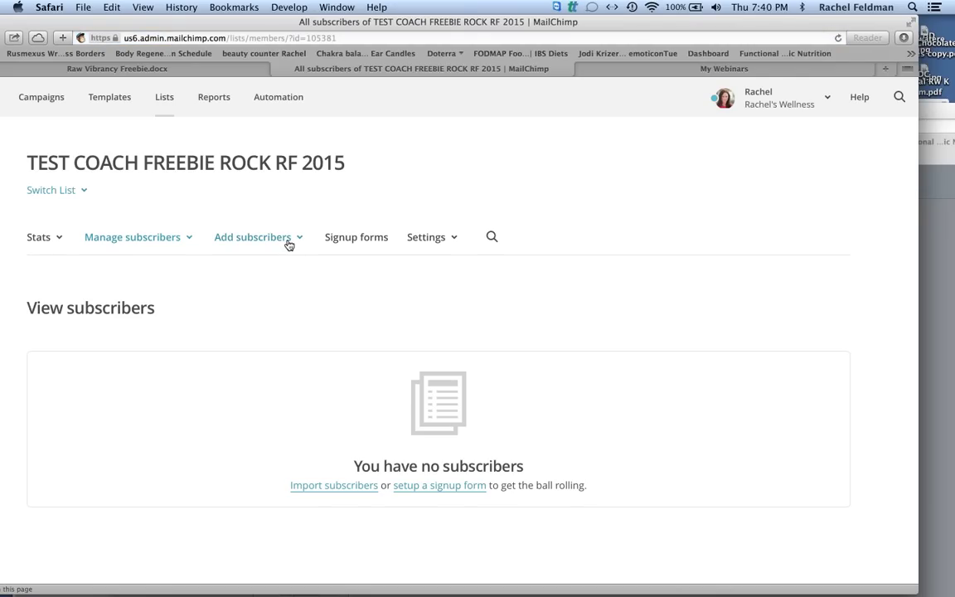
# Add a single subscriber, entering the test person's e-mail address, first name and last name.
pyautogui.click(282, 247)
pyautogui.click(242, 272)
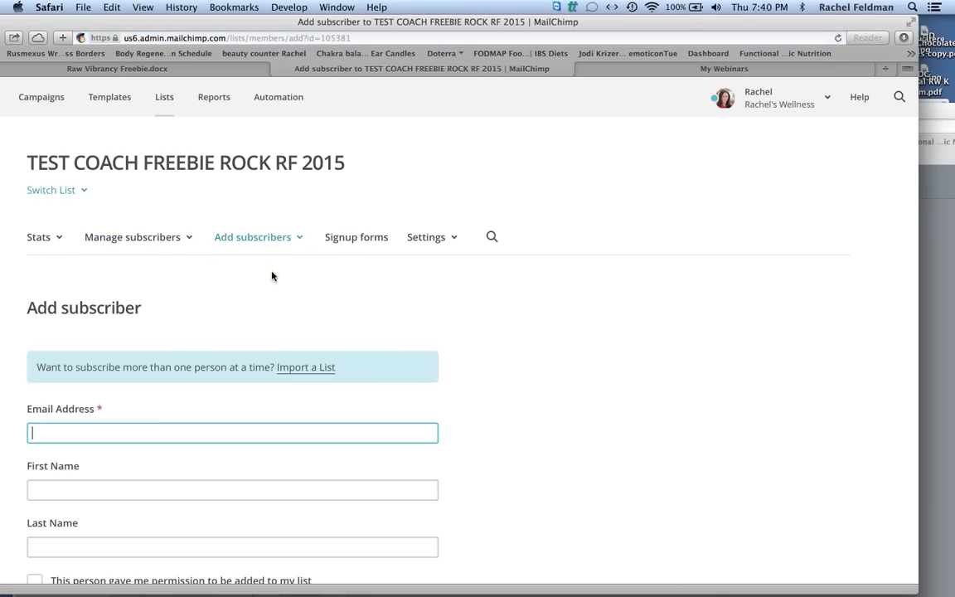
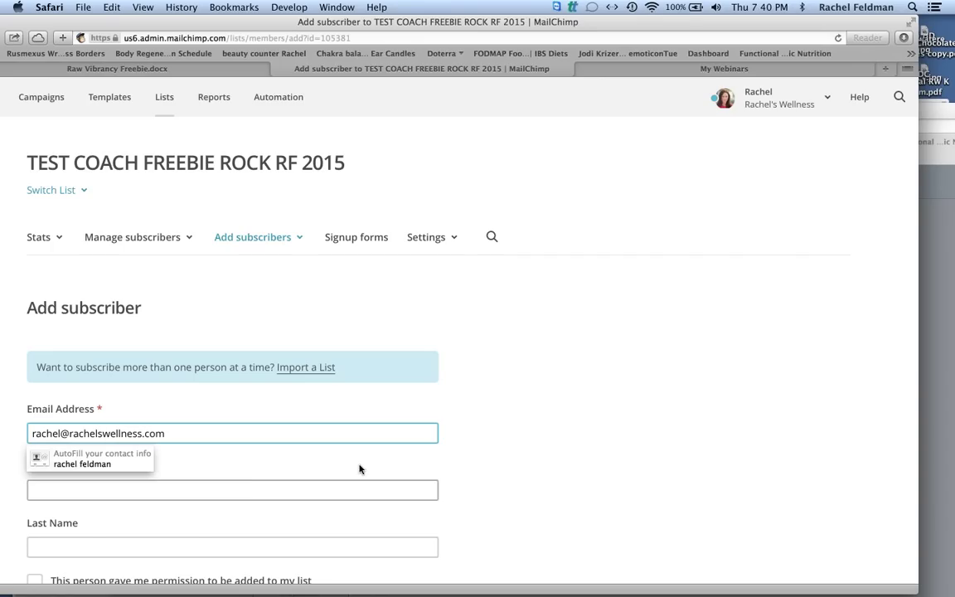
pyautogui.click(253, 489)
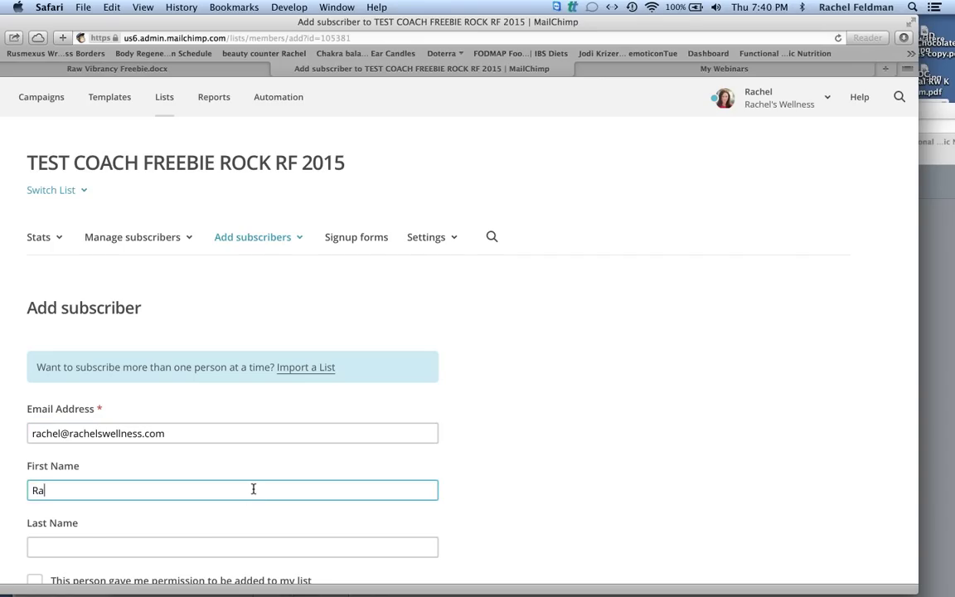
pyautogui.rightClick(253, 489)
pyautogui.click(251, 492)
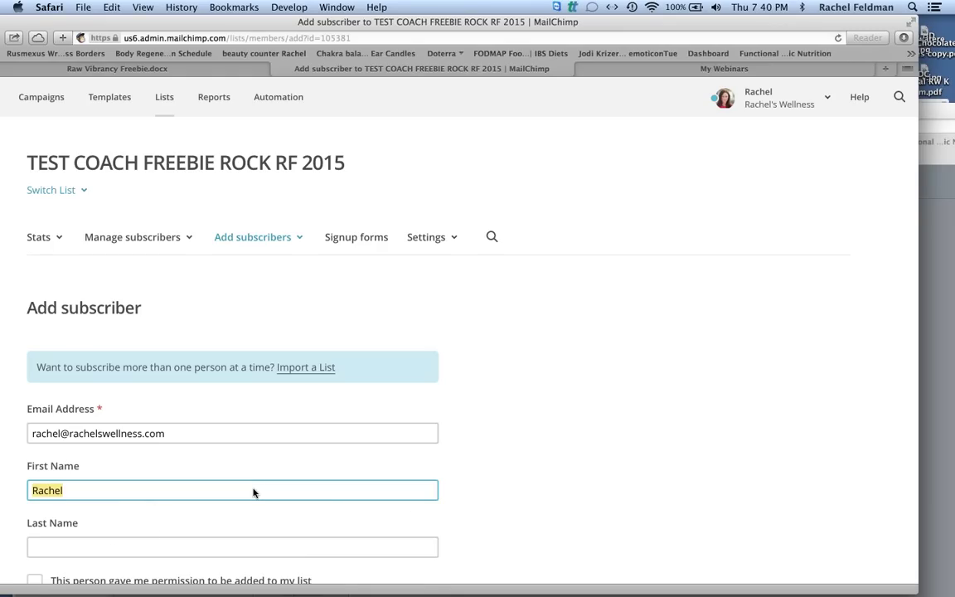
pyautogui.click(109, 543)
pyautogui.write('Feldman')
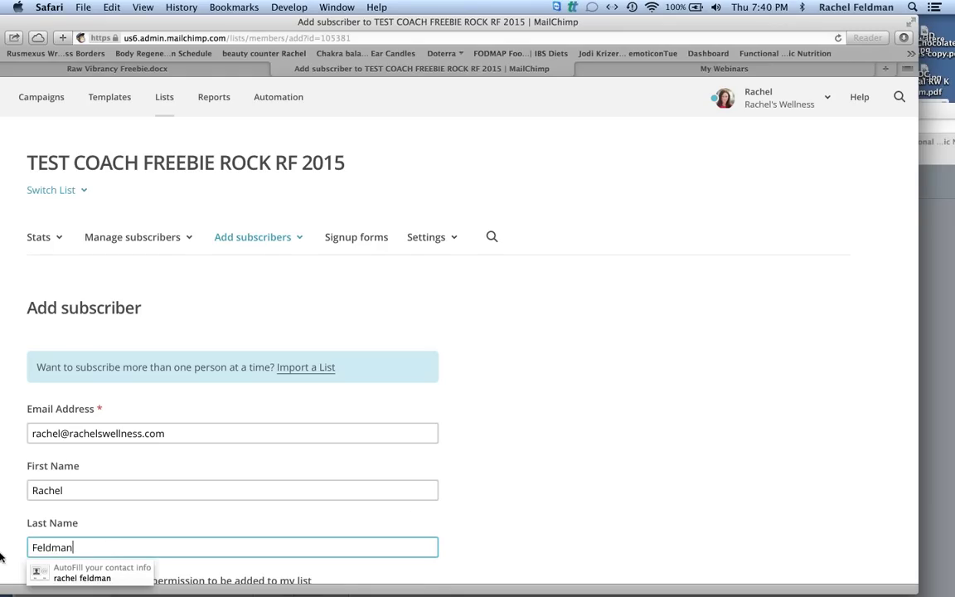
pyautogui.click(10, 516)
# Tick the permission and update-profile boxes, subscribe the person, and return to Lists.
pyautogui.scroll(-3, 8, 519)
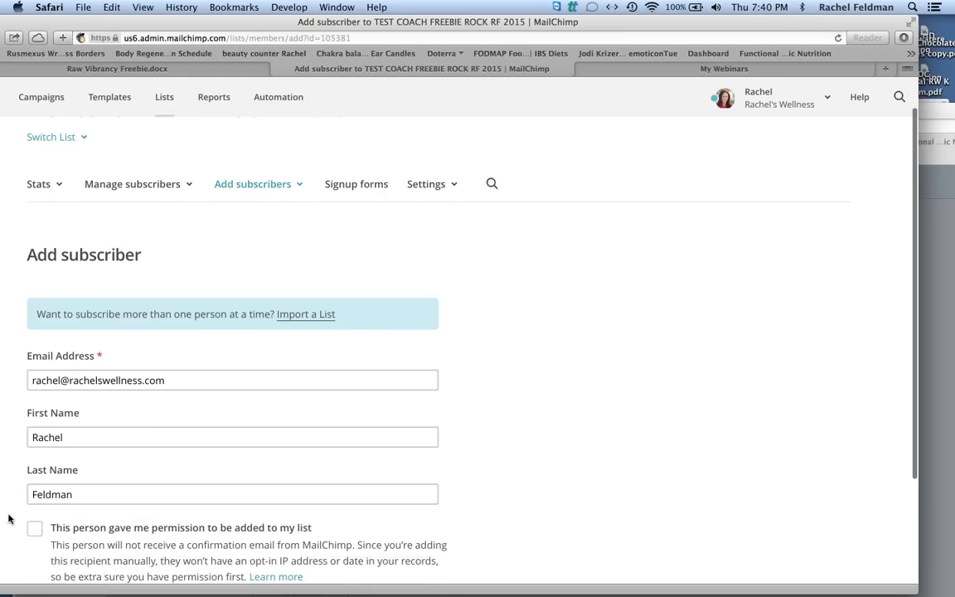
pyautogui.scroll(-2, 9, 519)
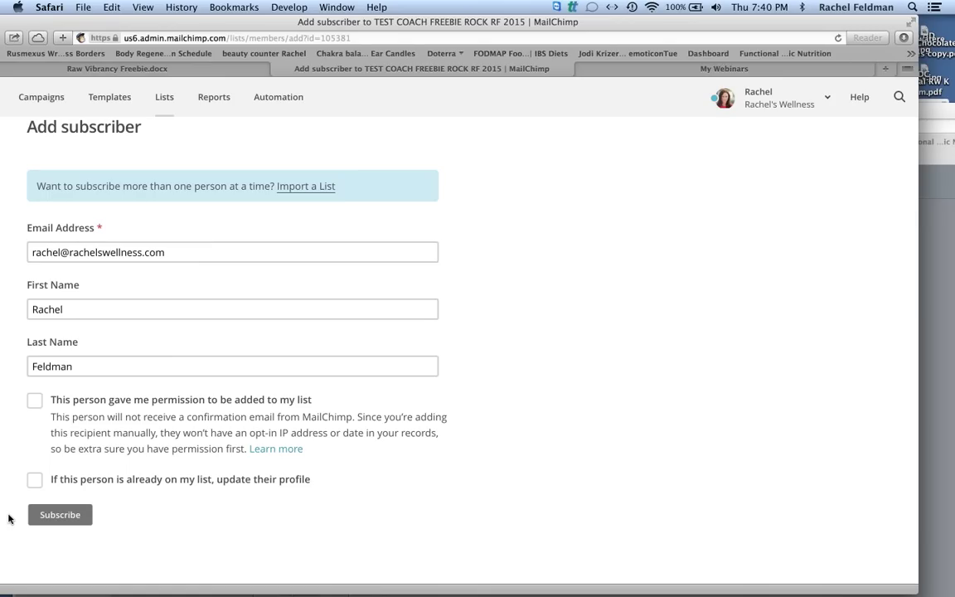
pyautogui.click(34, 401)
pyautogui.click(34, 480)
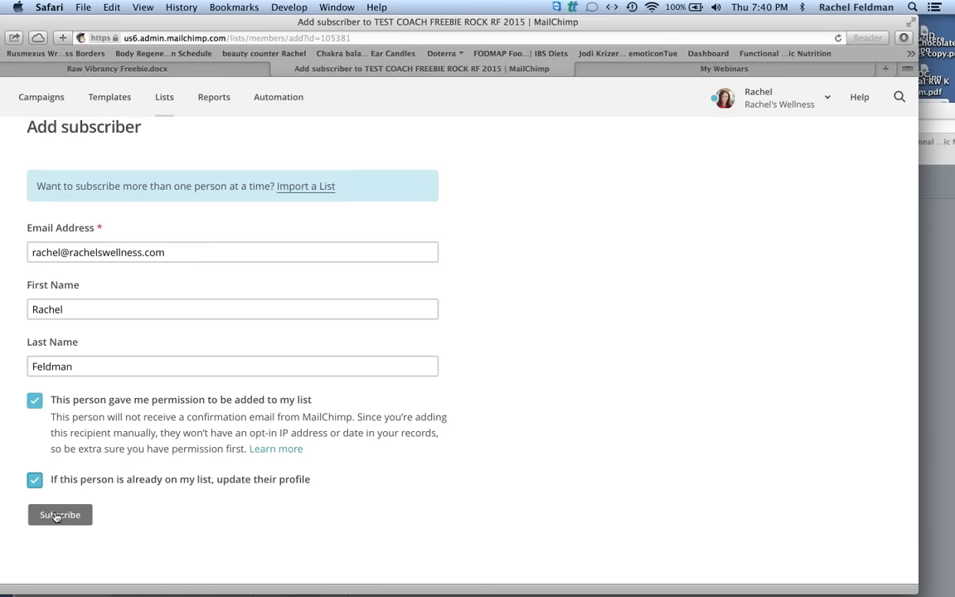
pyautogui.click(55, 516)
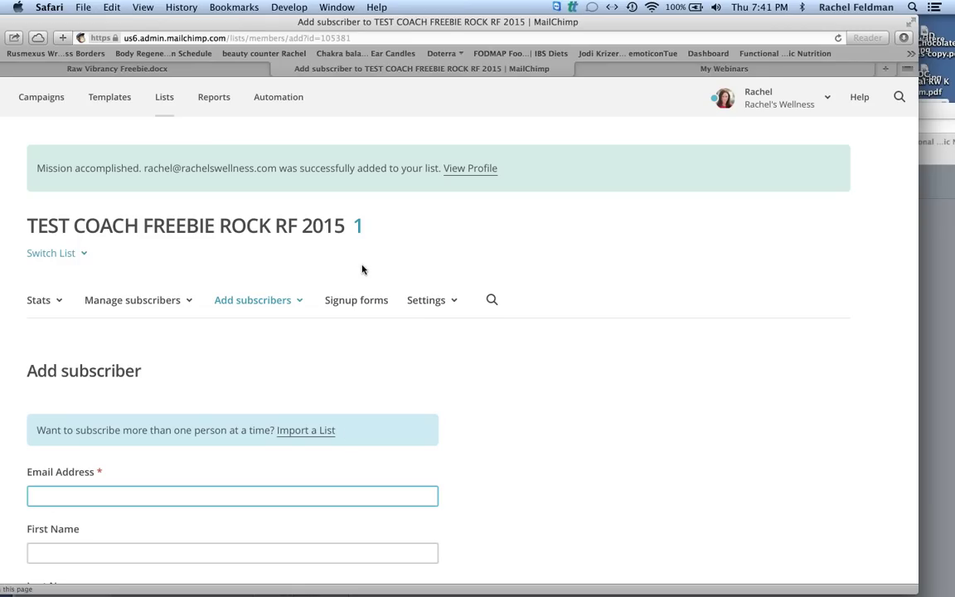
pyautogui.click(164, 97)
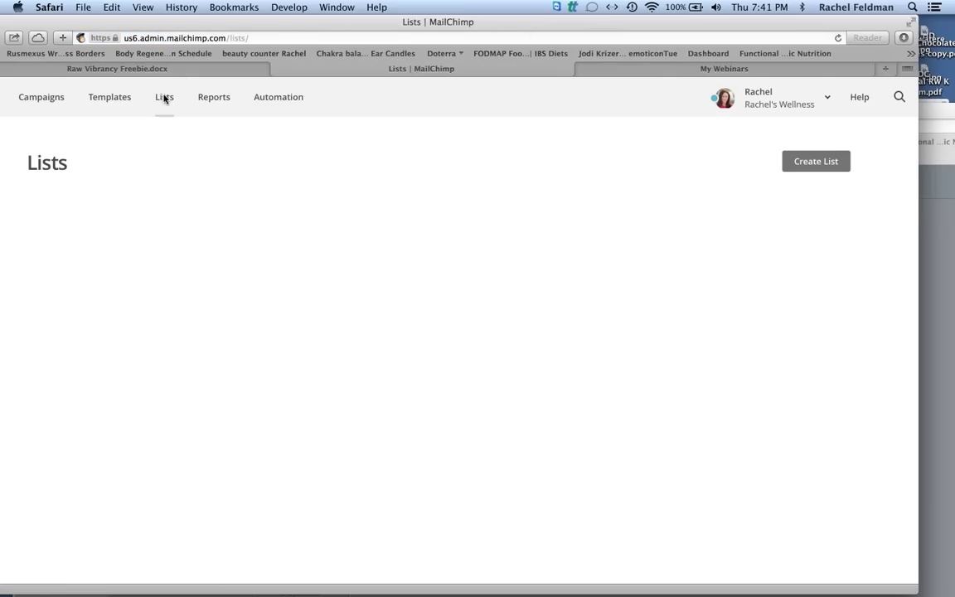
# Open the TEST COACH FREEBIE ROCK RF 2015 list's Signup forms page.
pyautogui.scroll(-3, 164, 97)
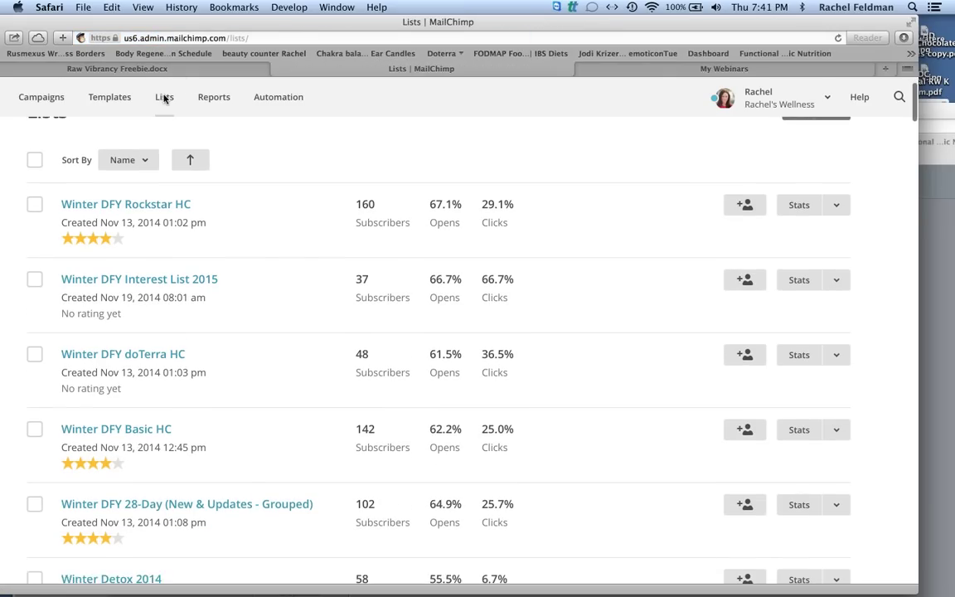
pyautogui.scroll(-3, 164, 98)
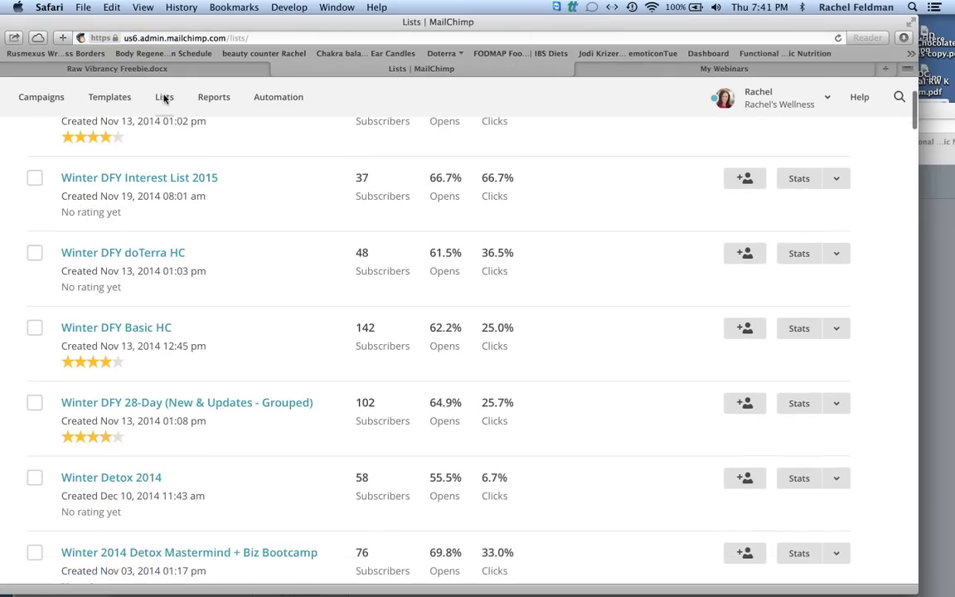
pyautogui.scroll(-3, 164, 98)
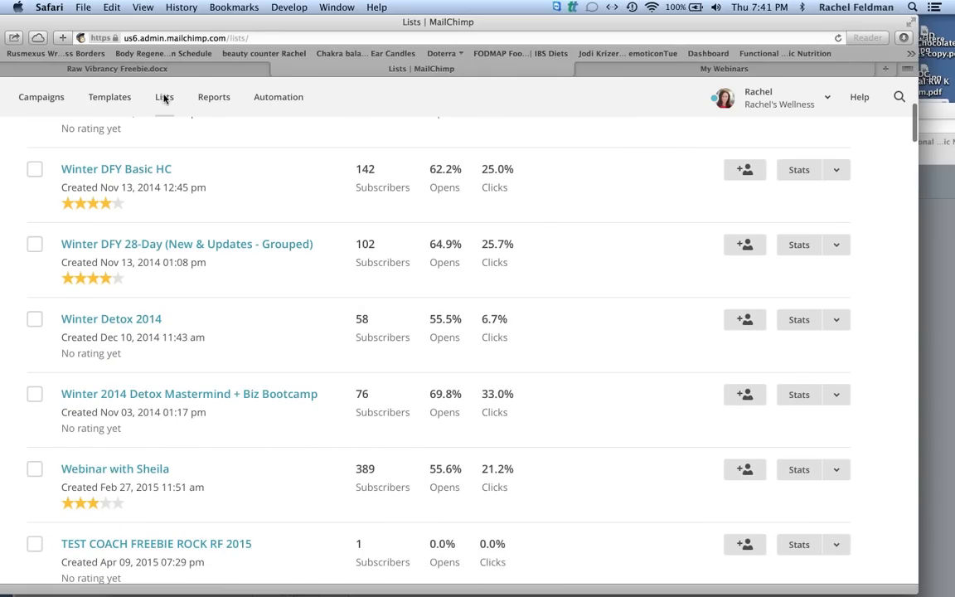
pyautogui.scroll(-1, 164, 98)
pyautogui.click(209, 518)
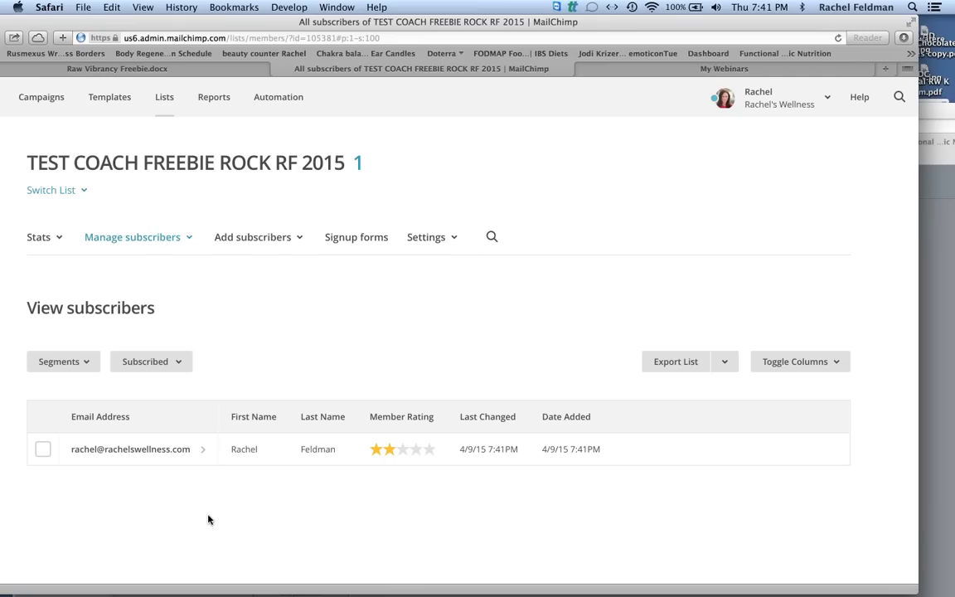
pyautogui.click(367, 240)
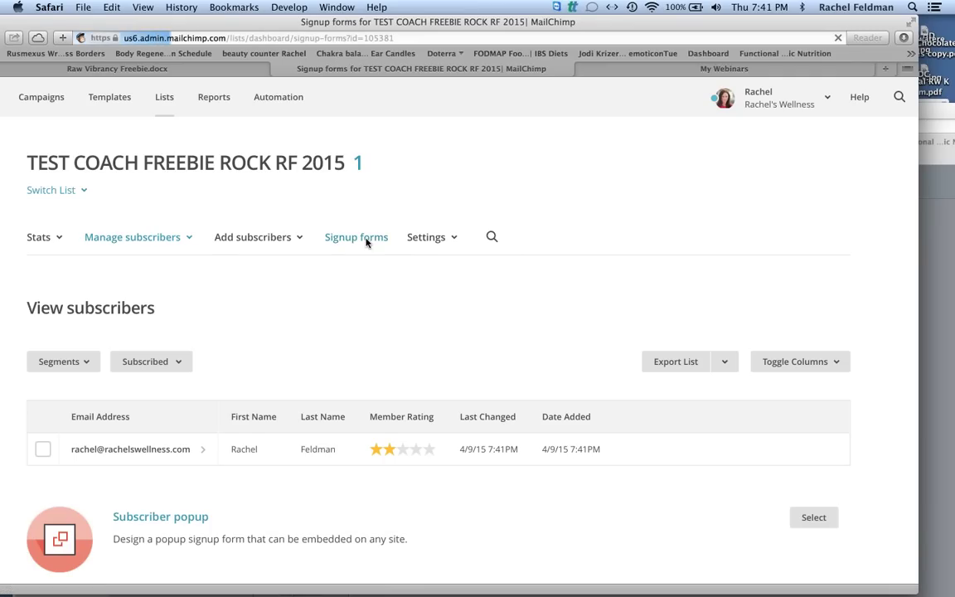
pyautogui.click(173, 325)
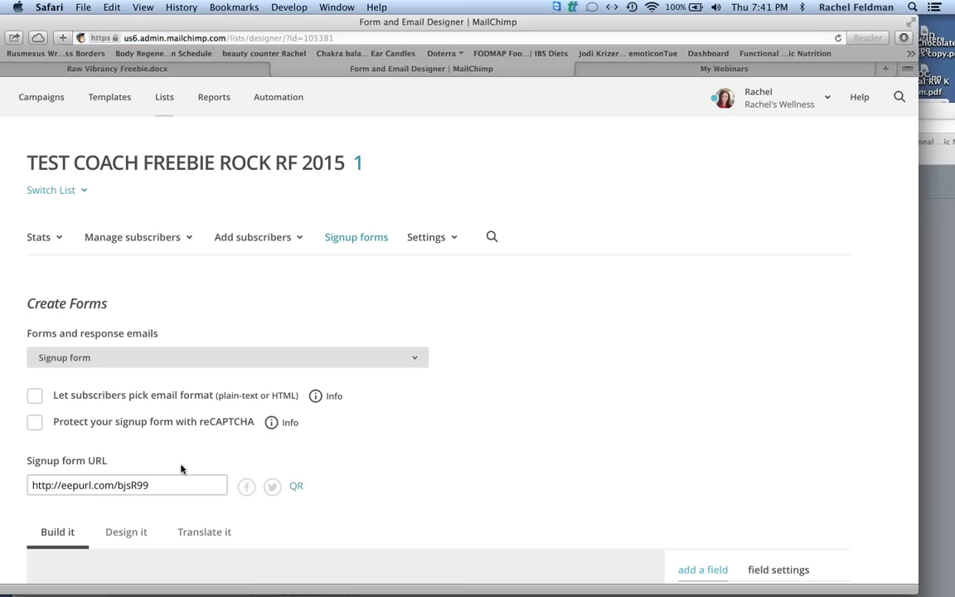
pyautogui.moveTo(207, 488); pyautogui.dragTo(13, 478)
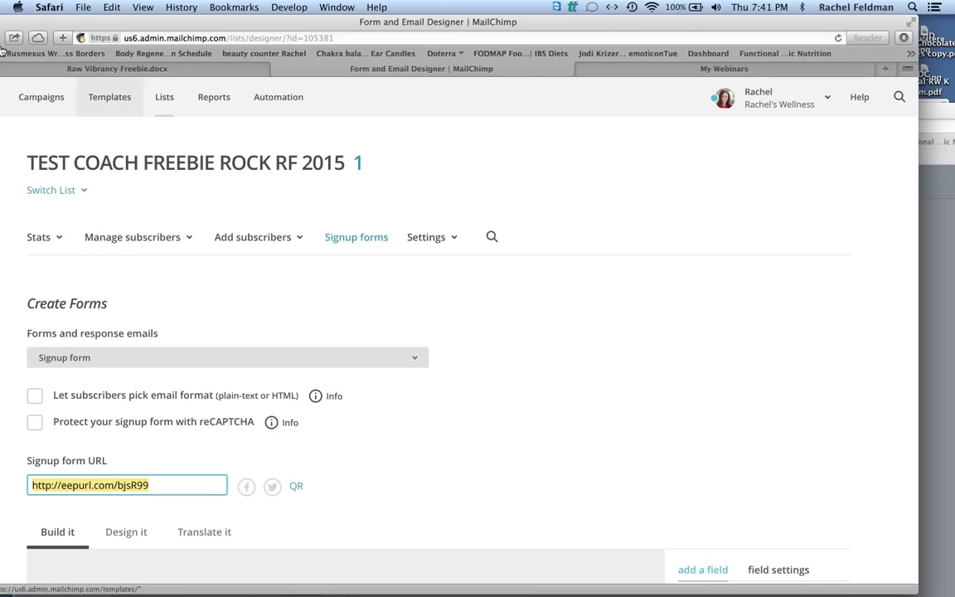
pyautogui.doubleClick(85, 27)
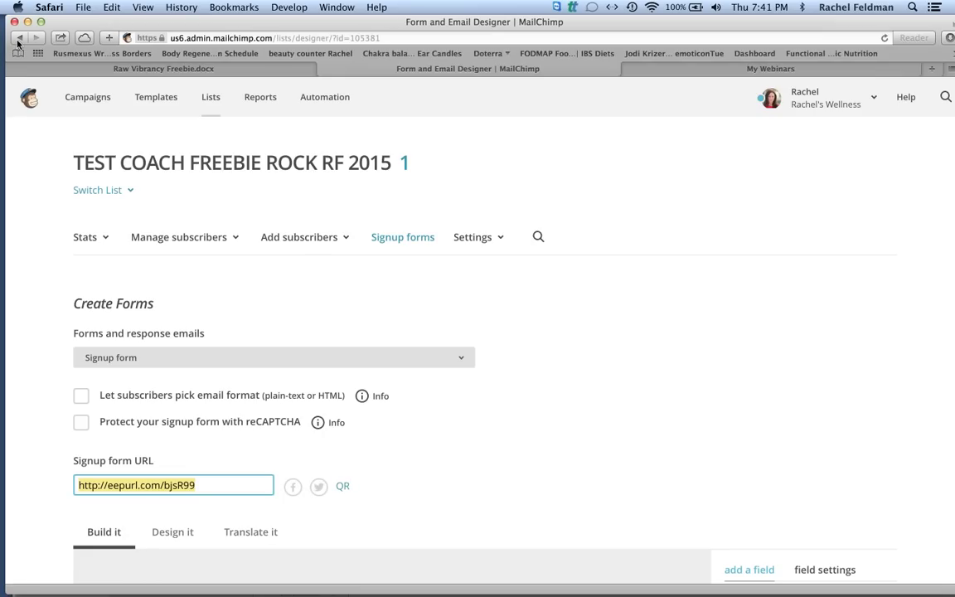
pyautogui.click(18, 39)
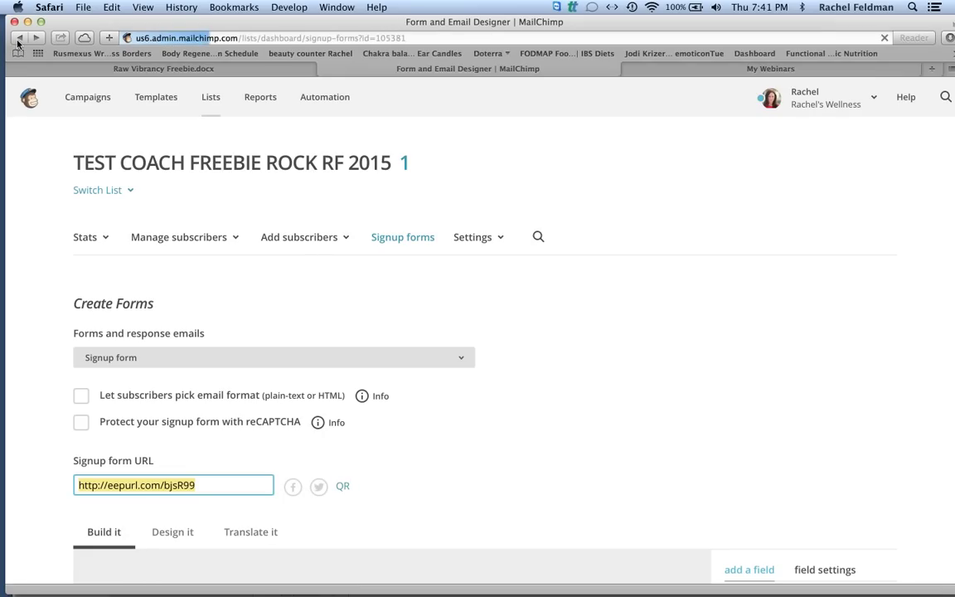
pyautogui.scroll(-4, 287, 161)
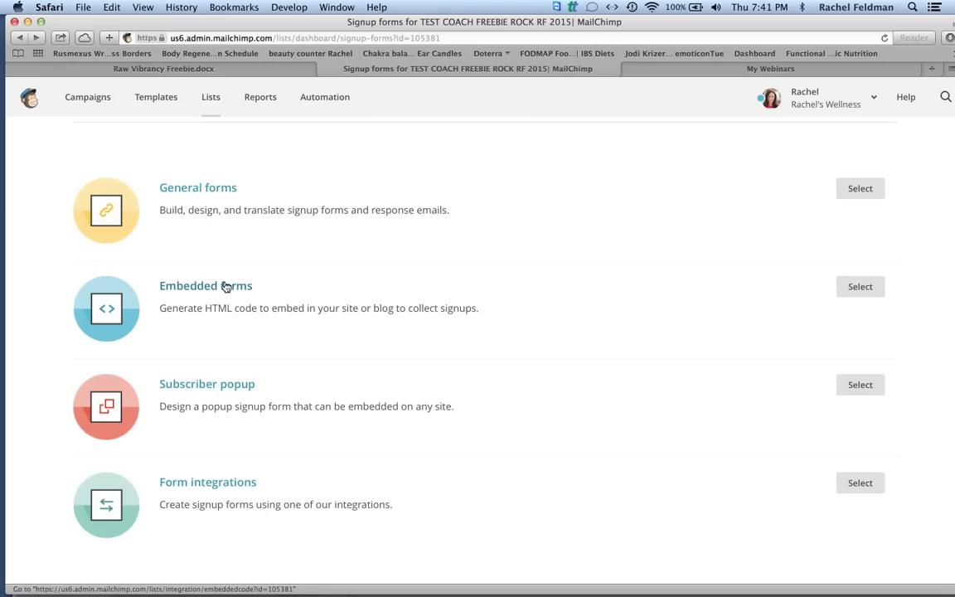
# Display the Classic embedded form's preview and place the cursor in its copy/paste HTML code.
pyautogui.click(224, 288)
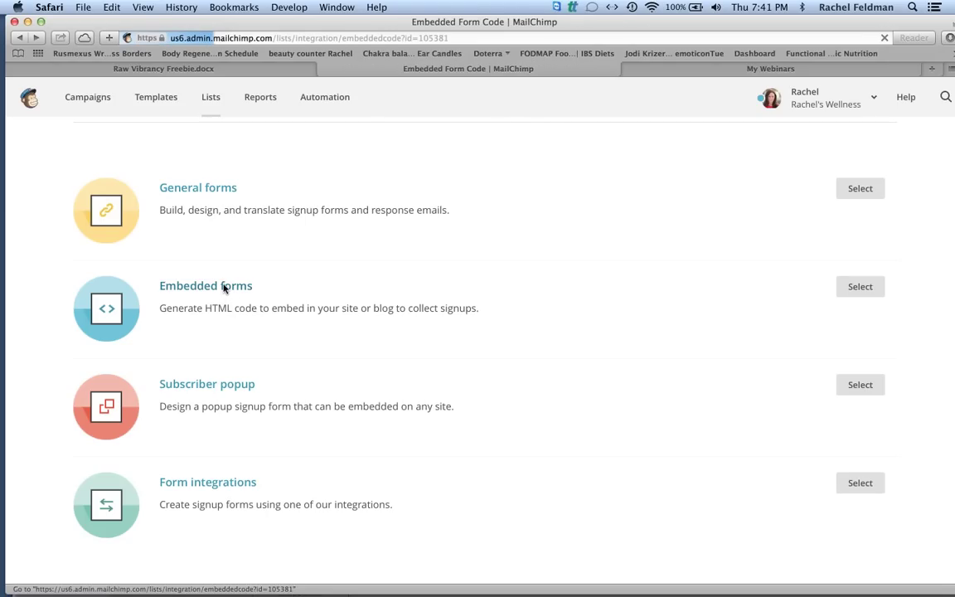
pyautogui.scroll(-3, 224, 288)
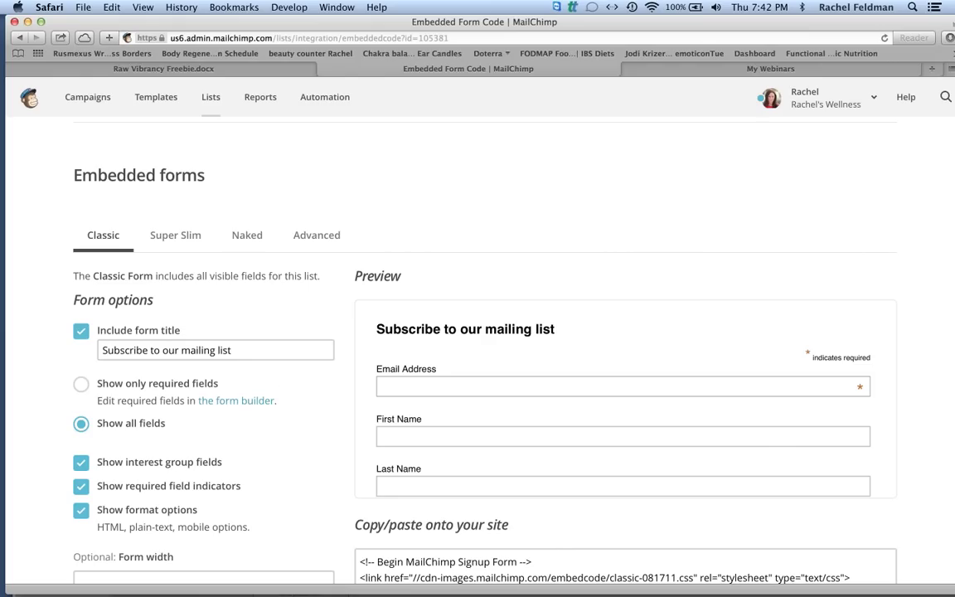
pyautogui.scroll(-2, 310, 388)
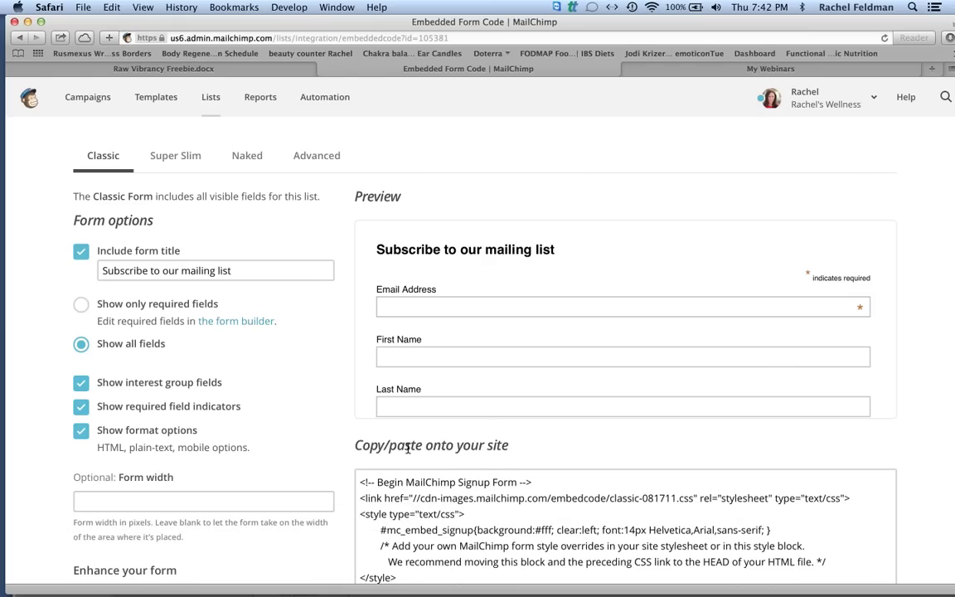
pyautogui.click(368, 482)
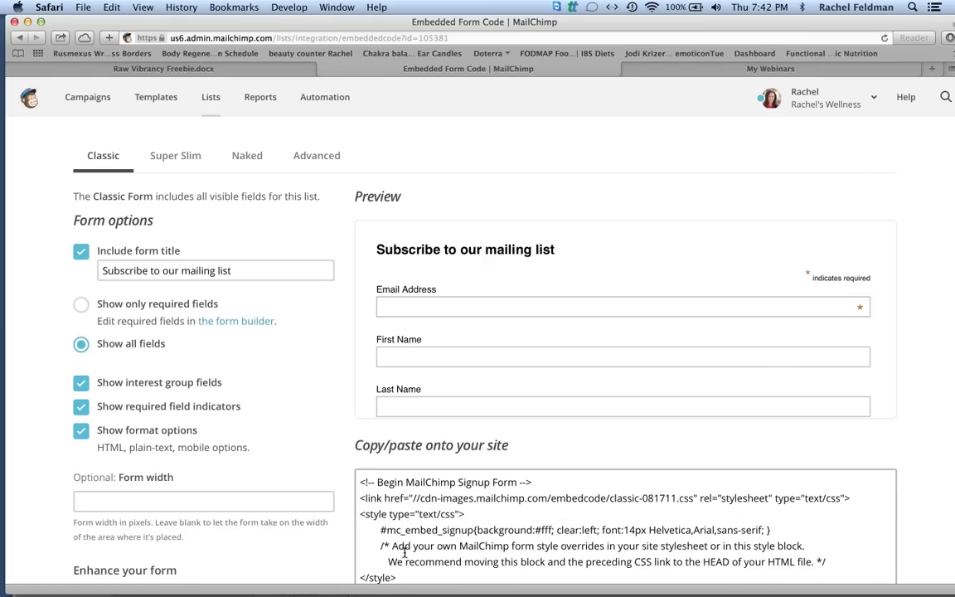
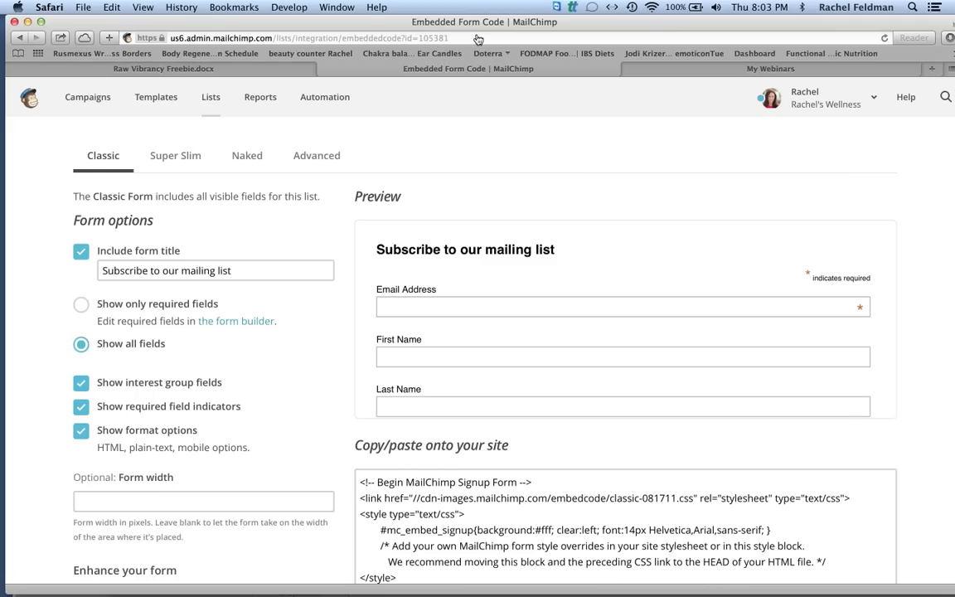
# Go to detox.rachelswellness, then close that tab to return to the Raw Vibrancy Freebie.docx preview.
pyautogui.press('super+l')
pyautogui.press('BackSpace')
pyautogui.write('detox.rachelswellness.com')
pyautogui.press('Return')
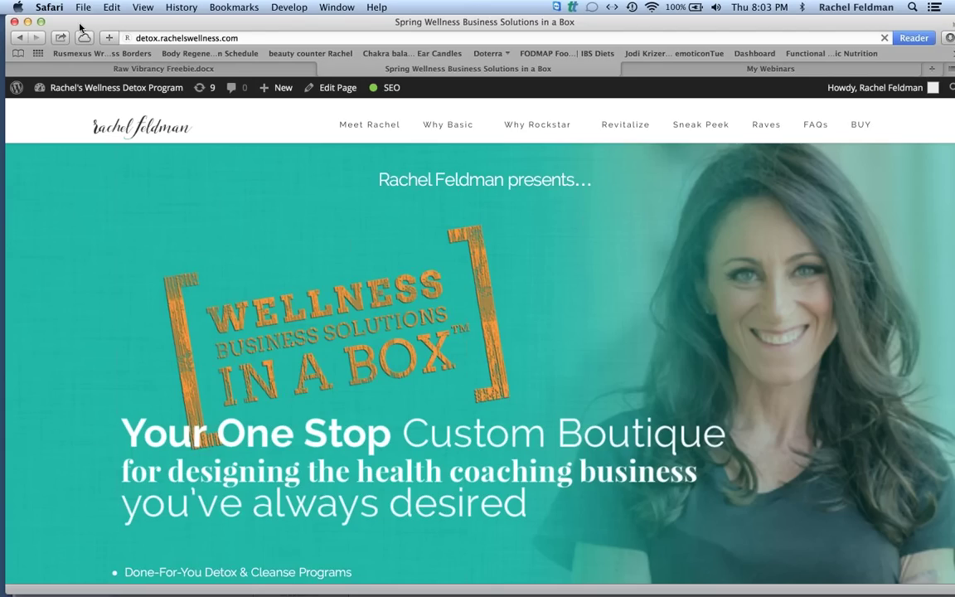
pyautogui.click(325, 70)
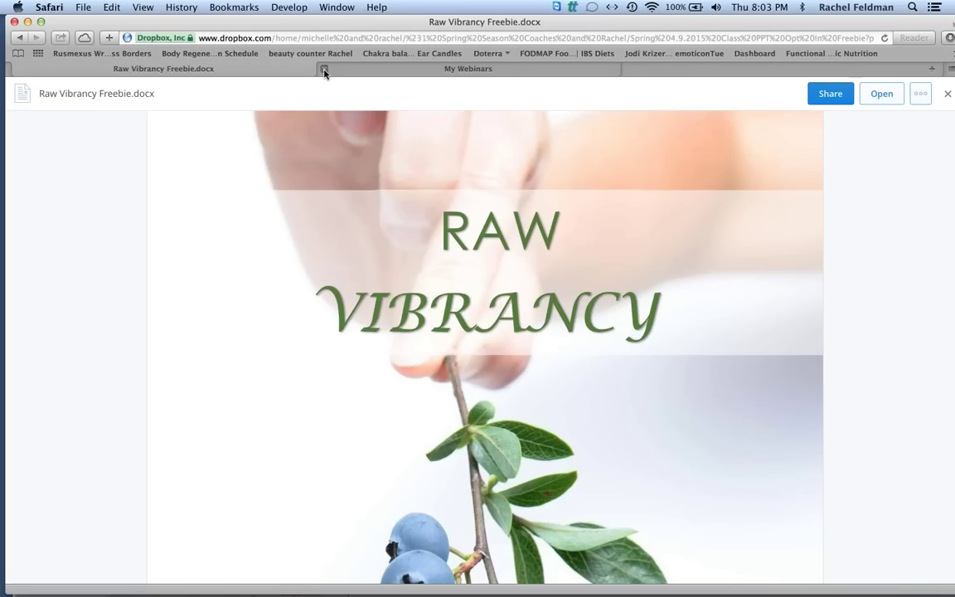